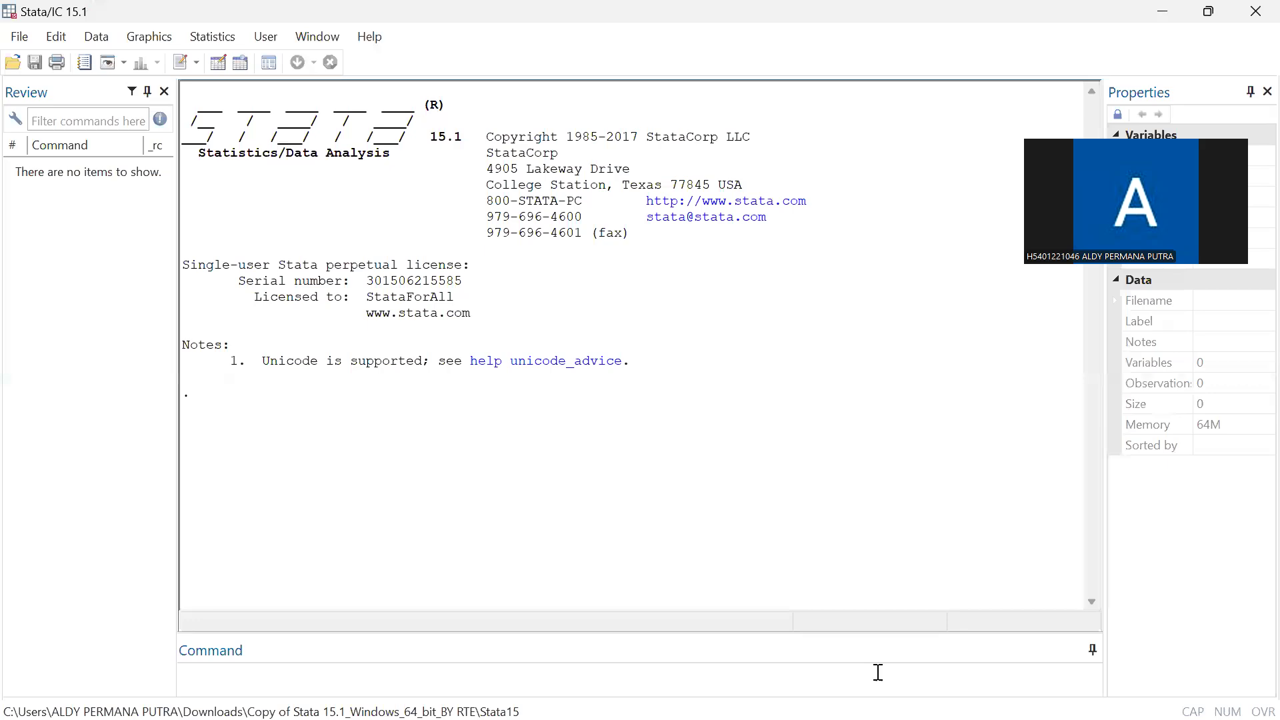
Switch to the Data BI RATE 2010-2024 workbook in Excel and review its monthly time and rate columns.
{"action": "left_click", "coordinate": [1155, 18]}
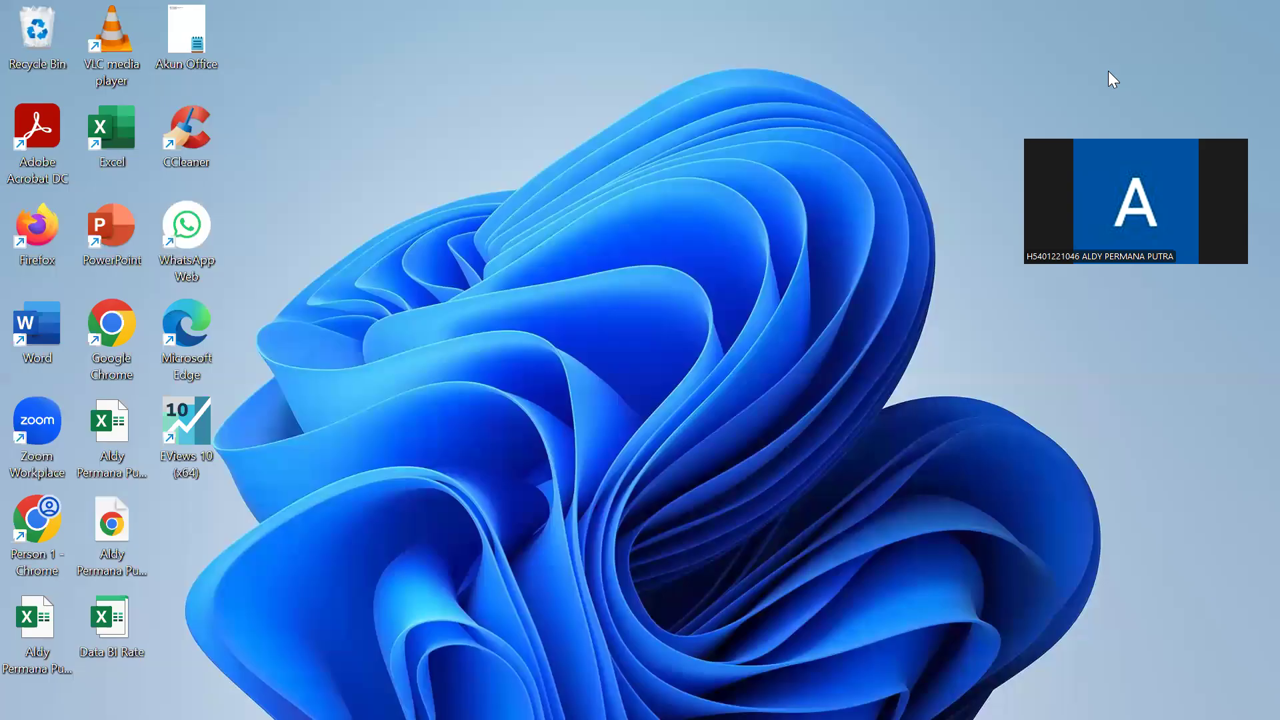
{"action": "mouse_move", "coordinate": [838, 696]}
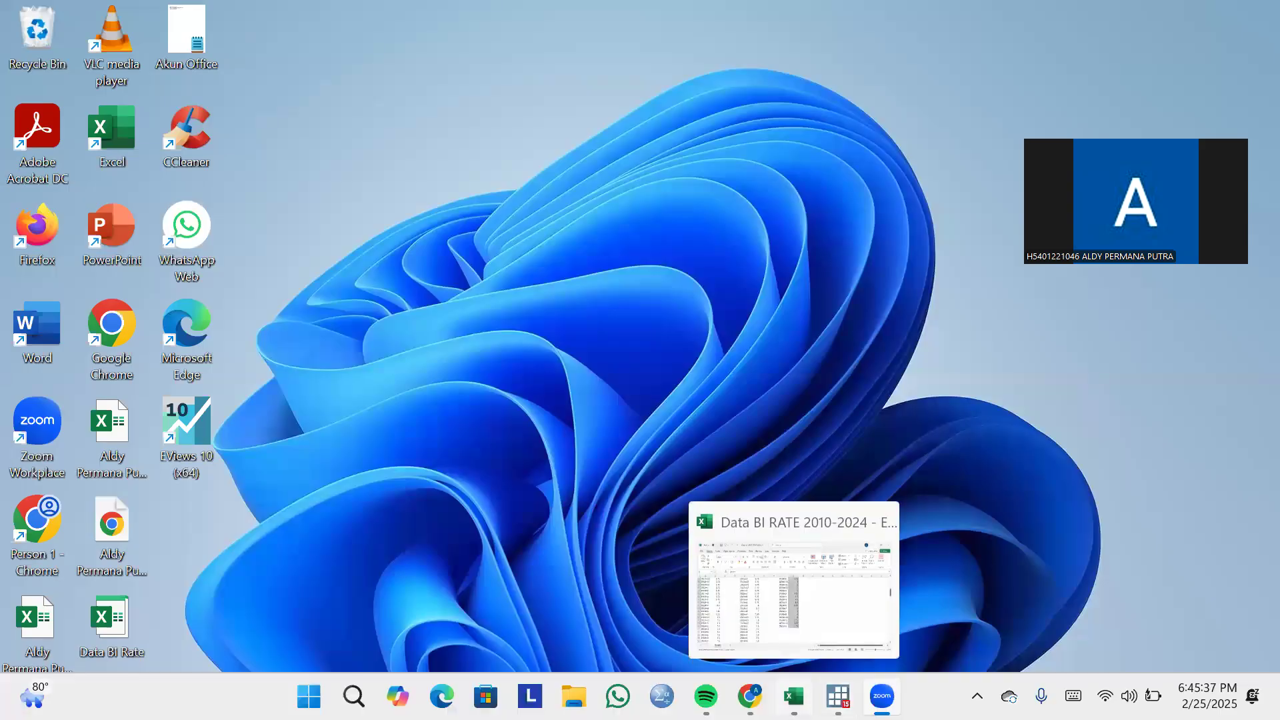
{"action": "left_click", "coordinate": [767, 586]}
{"action": "scroll", "coordinate": [582, 439], "scroll_direction": "up", "scroll_amount": 11}
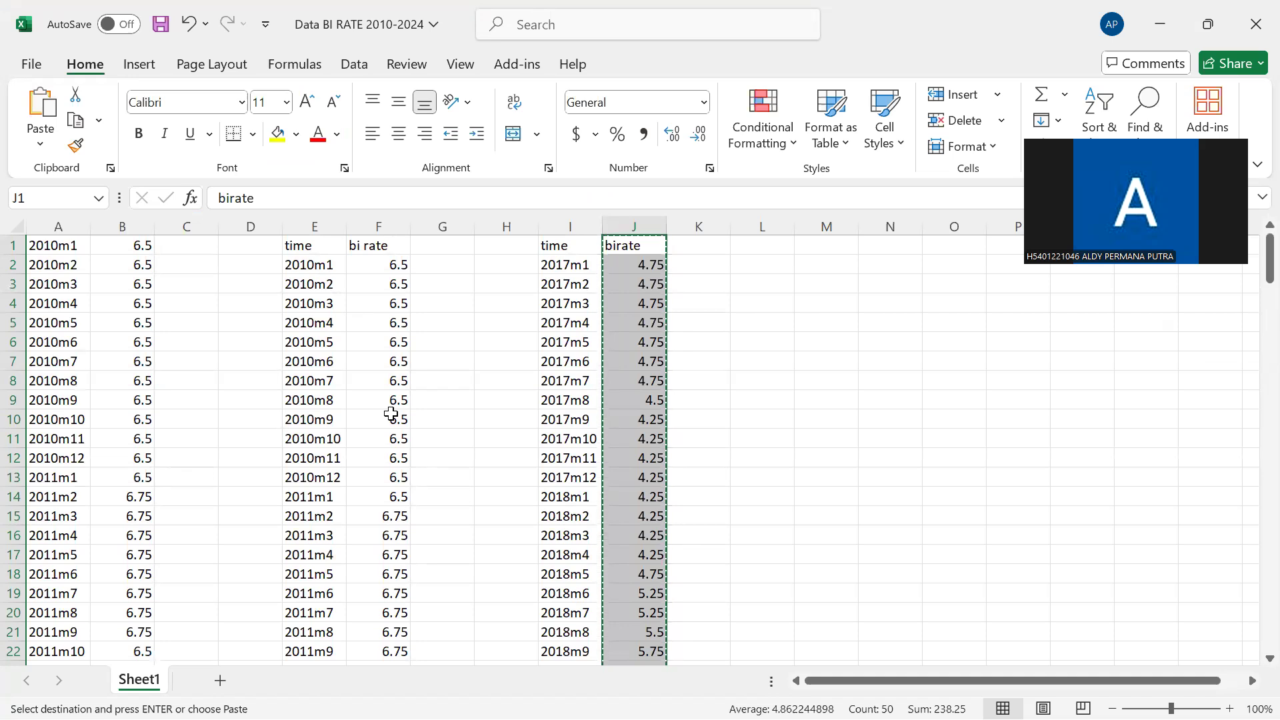
{"action": "scroll", "coordinate": [391, 411], "scroll_direction": "down", "scroll_amount": 11}
{"action": "scroll", "coordinate": [392, 413], "scroll_direction": "down", "scroll_amount": 9}
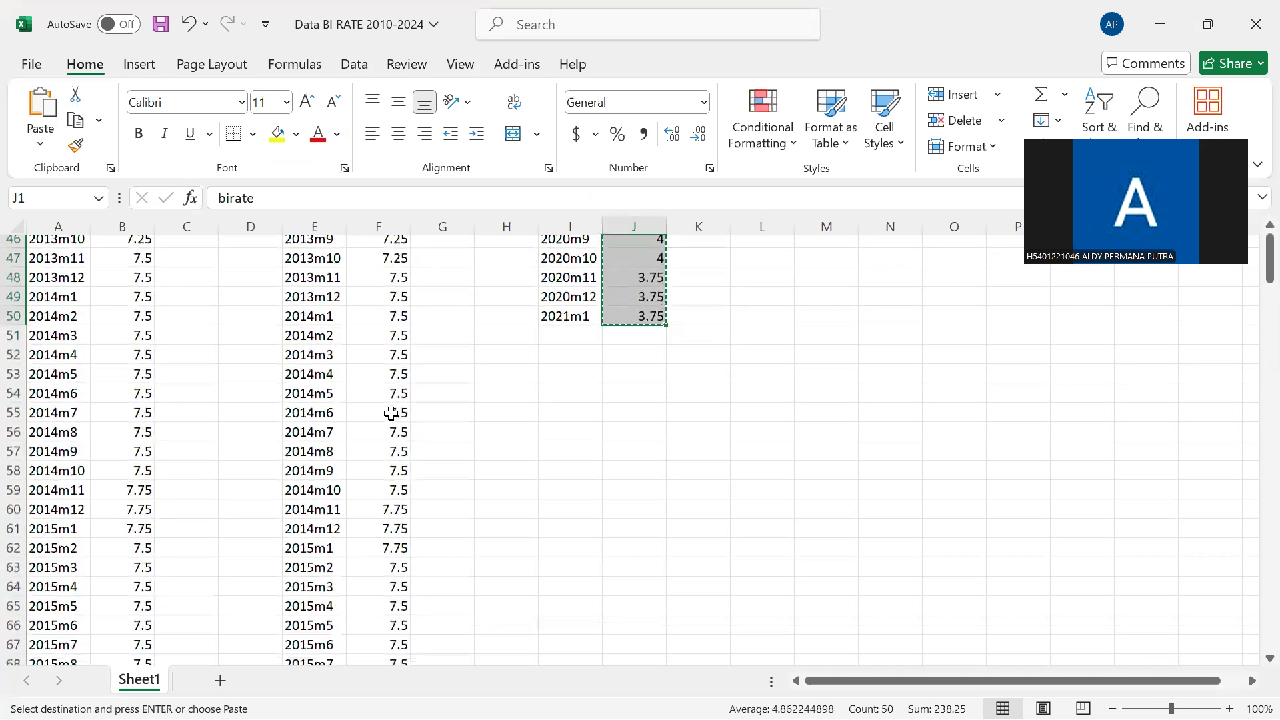
{"action": "scroll", "coordinate": [391, 413], "scroll_direction": "down", "scroll_amount": 1}
{"action": "scroll", "coordinate": [392, 413], "scroll_direction": "up", "scroll_amount": 20}
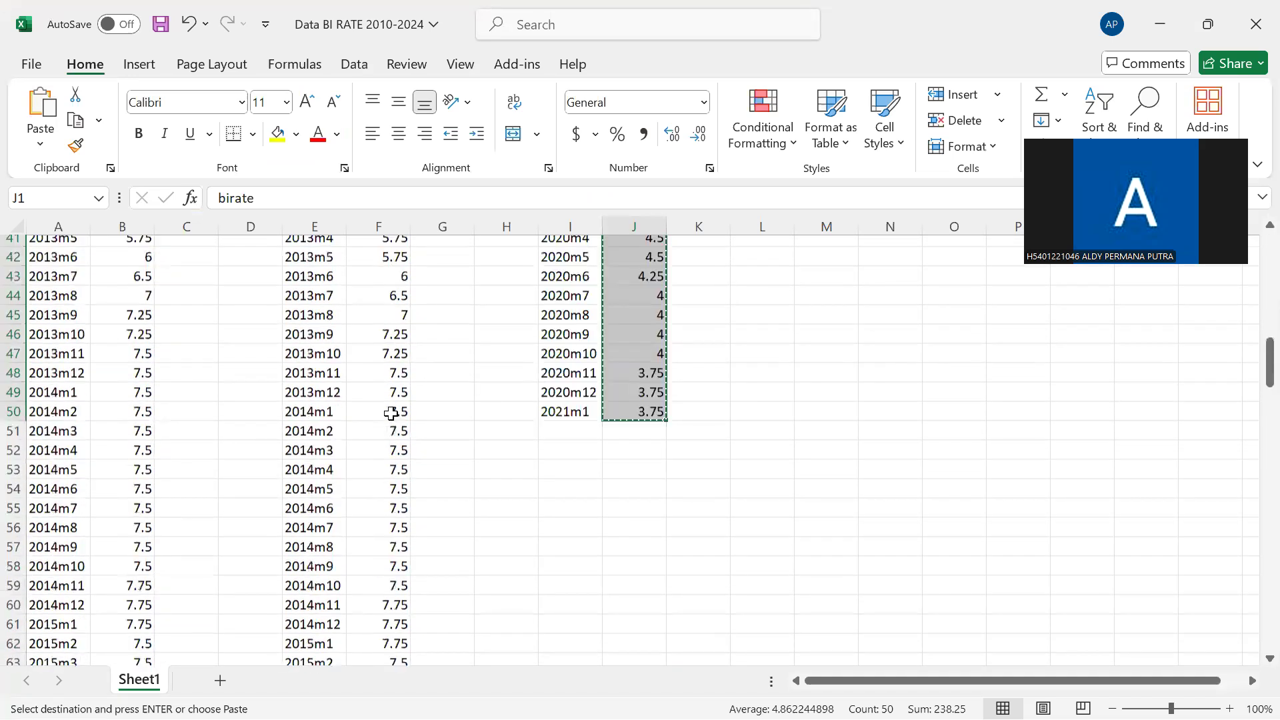
Copy the birate column with its header, cells J1 to J50.
{"action": "left_click", "coordinate": [514, 305]}
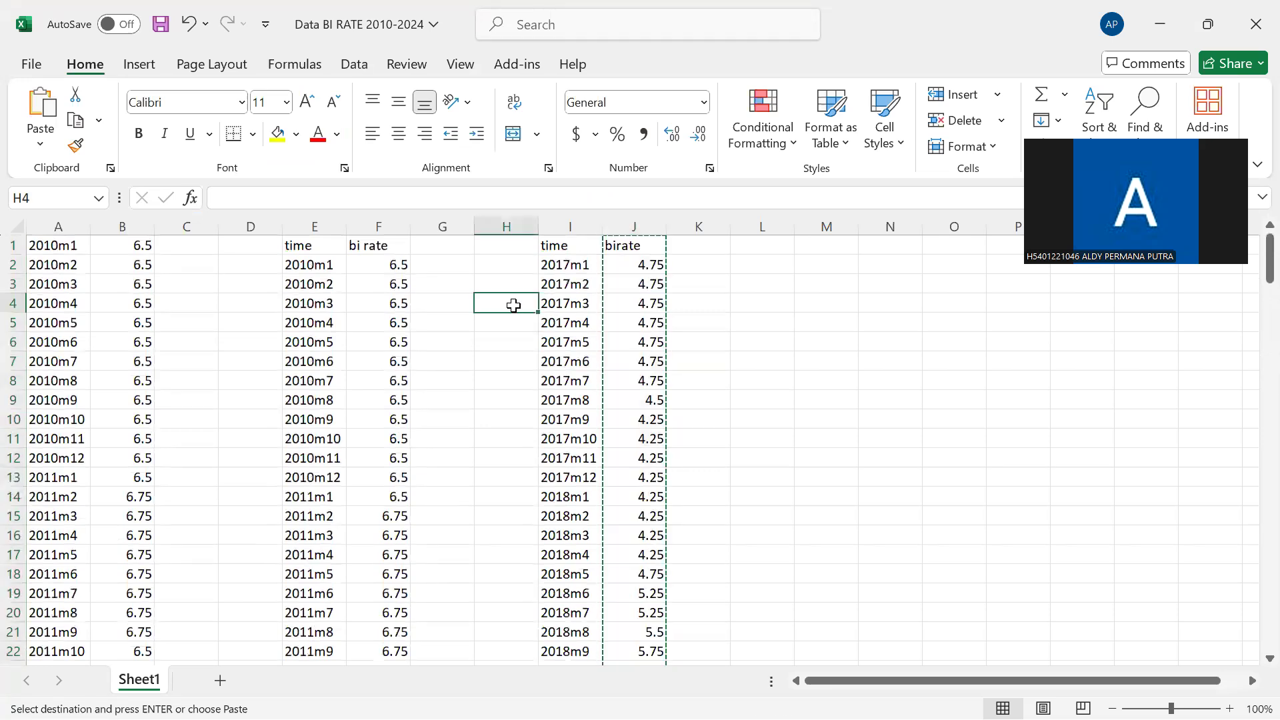
{"action": "left_click", "coordinate": [745, 280]}
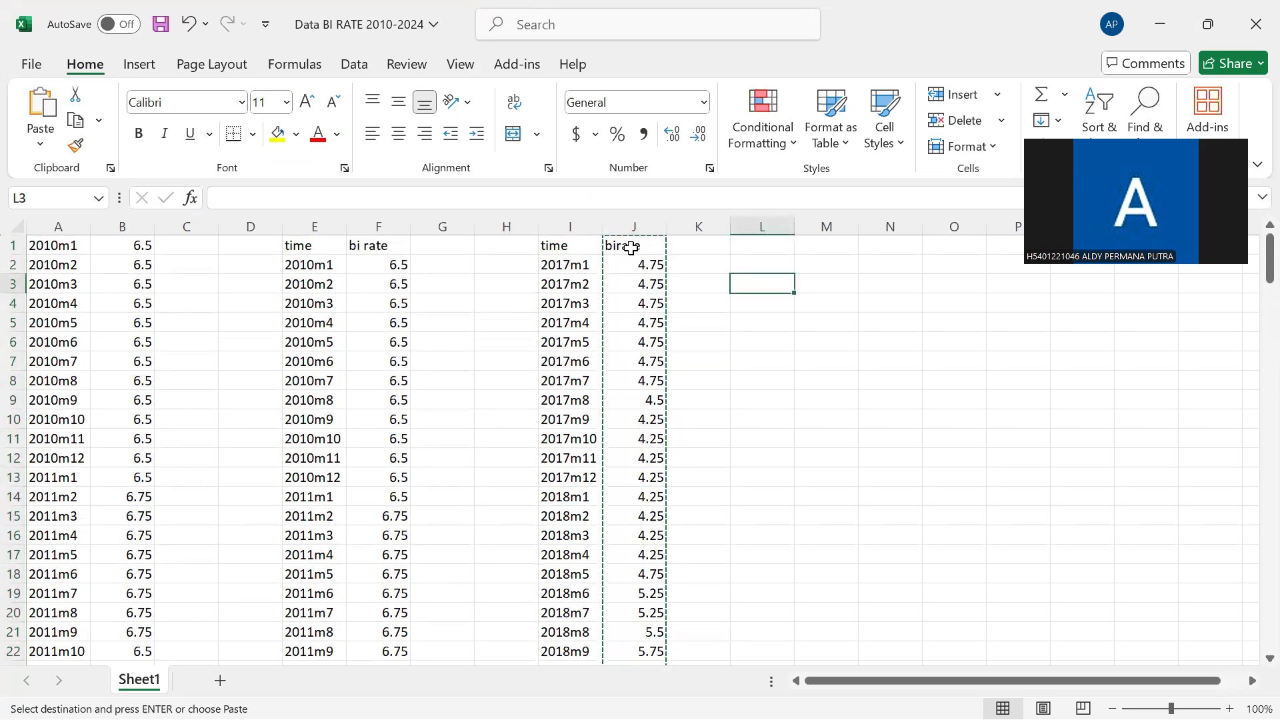
{"action": "left_click_drag", "start_coordinate": [617, 249], "coordinate": [660, 470]}
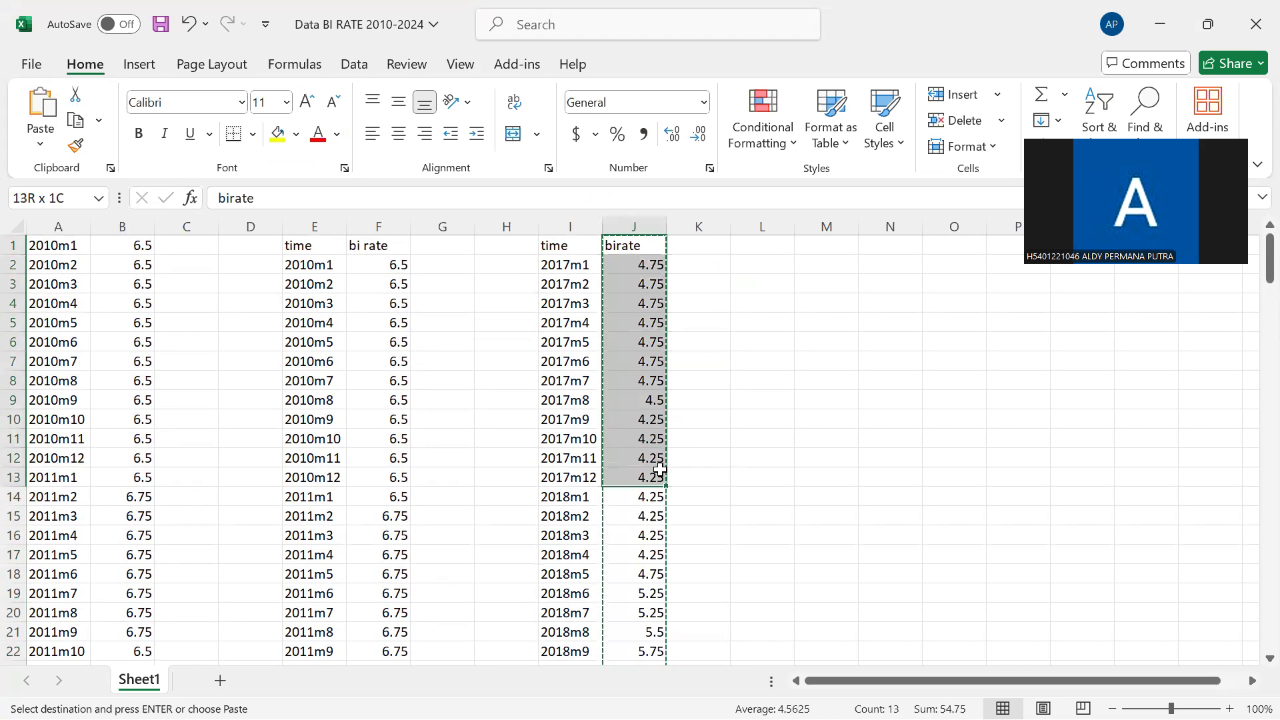
{"action": "left_click_drag", "start_coordinate": [665, 516], "coordinate": [662, 615]}
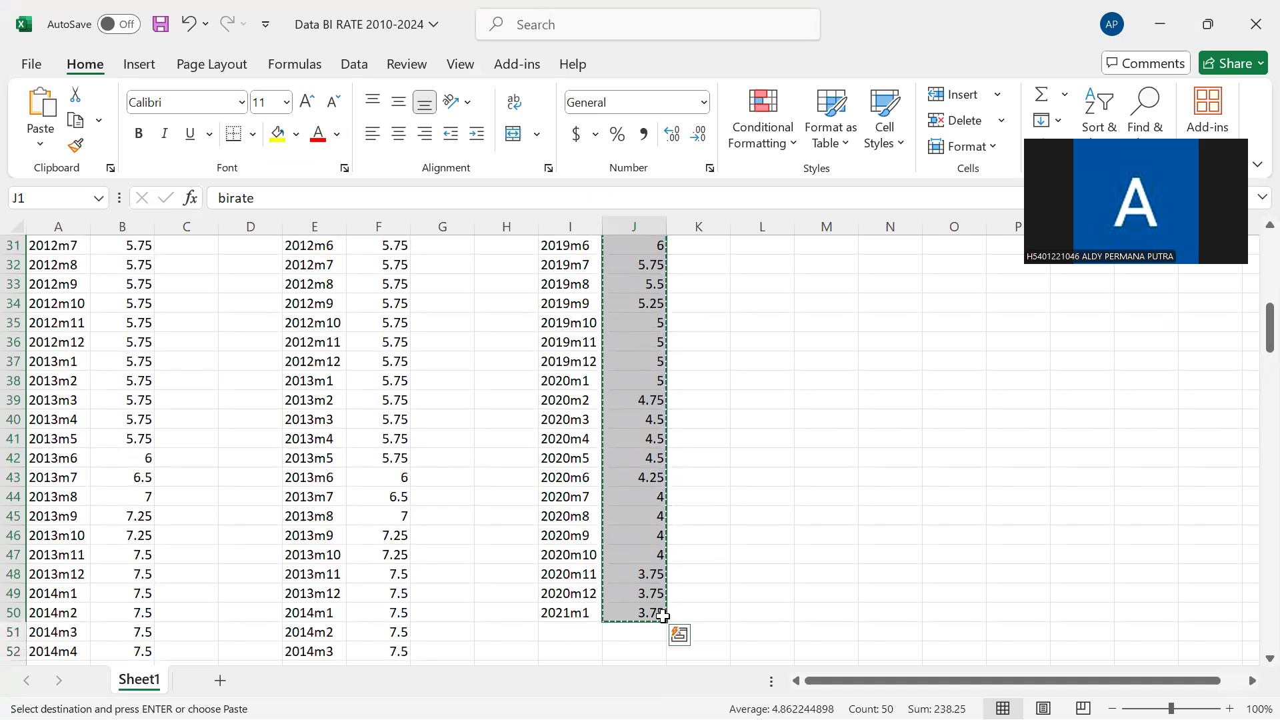
Switch back to Stata and open the Data Editor in edit mode.
{"action": "double_click", "coordinate": [1163, 6]}
{"action": "left_click", "coordinate": [880, 697]}
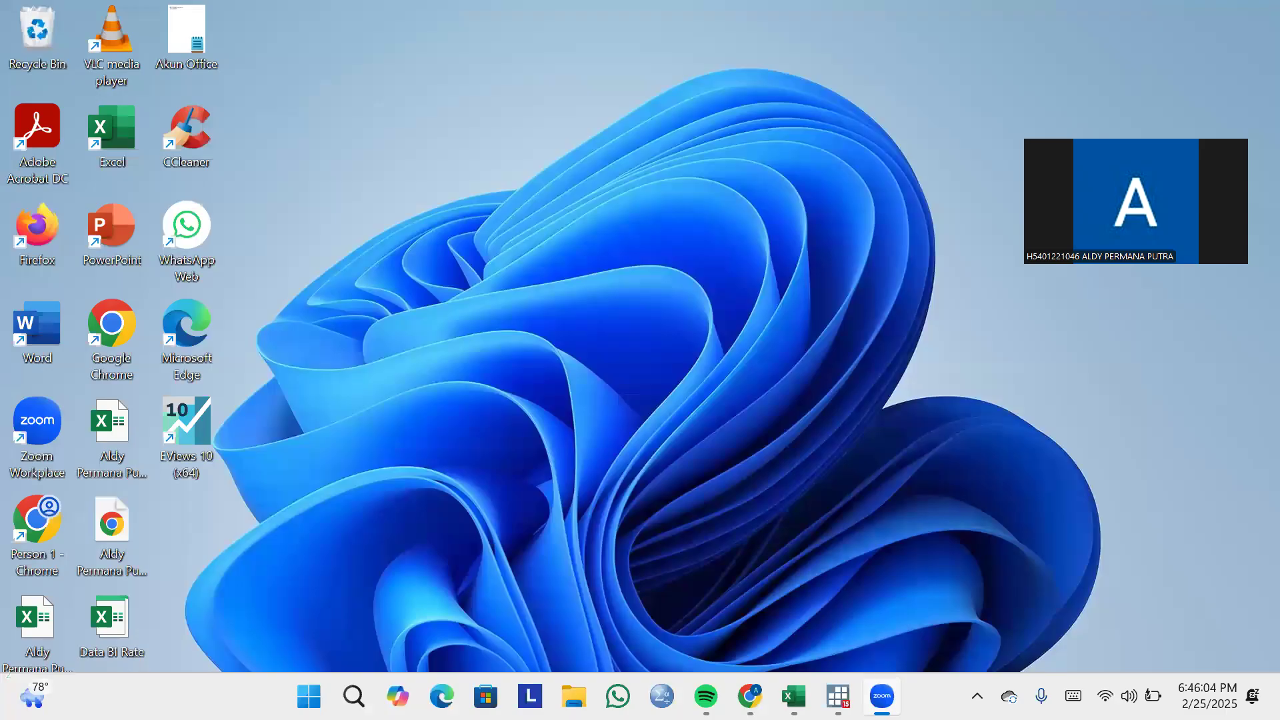
{"action": "left_click", "coordinate": [838, 696]}
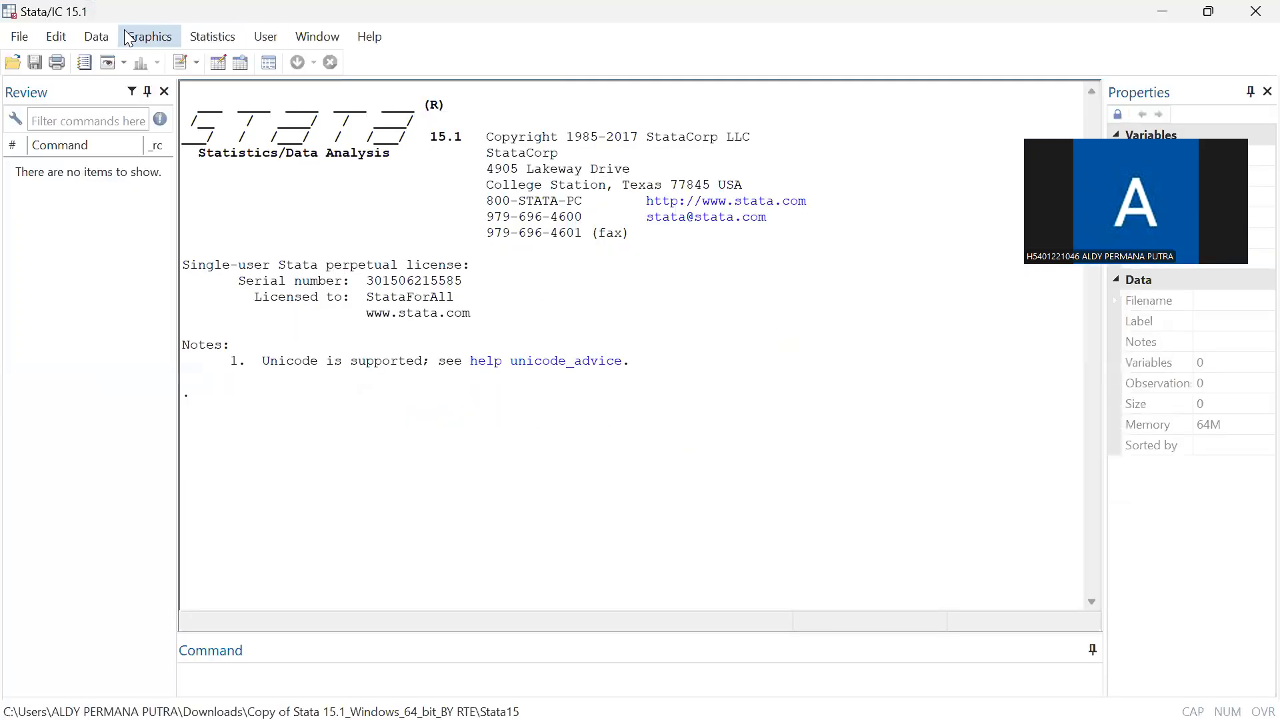
{"action": "left_click", "coordinate": [114, 36]}
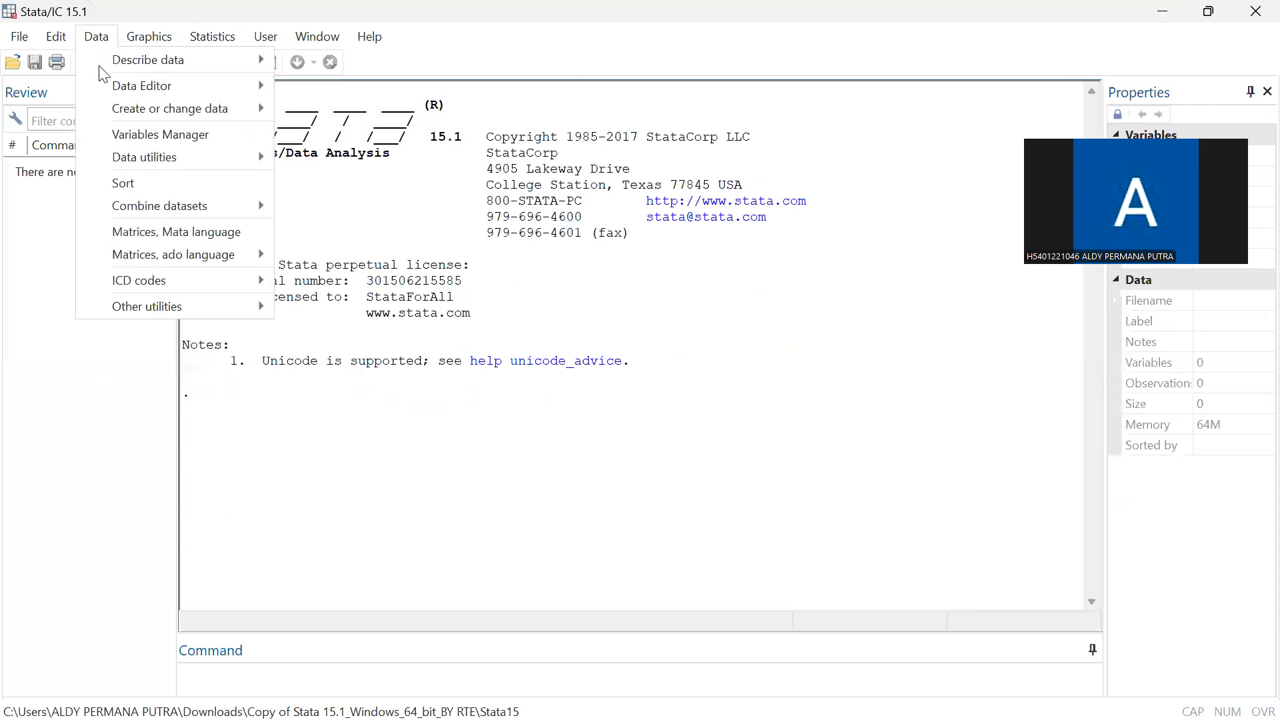
{"action": "mouse_move", "coordinate": [158, 82]}
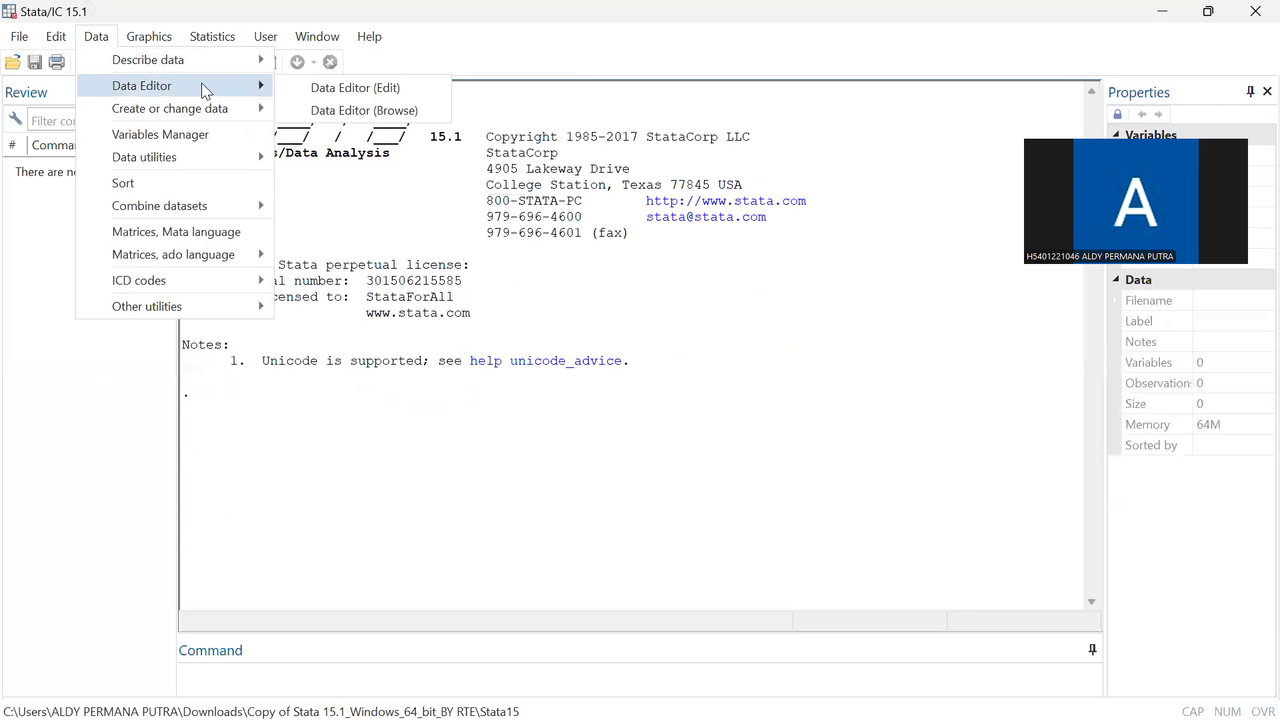
{"action": "left_click", "coordinate": [319, 89]}
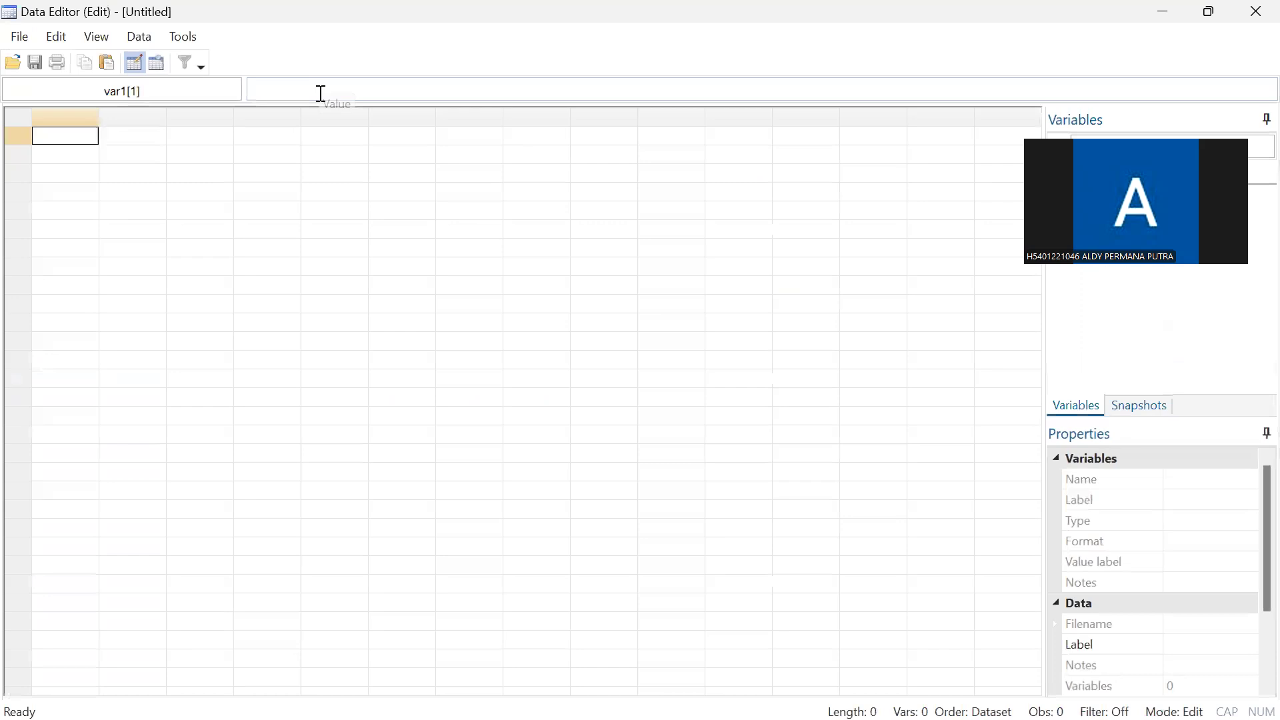
Paste the copied birate data into the empty dataset, treating the first row as variable names.
{"action": "key", "text": "ctrl+v"}
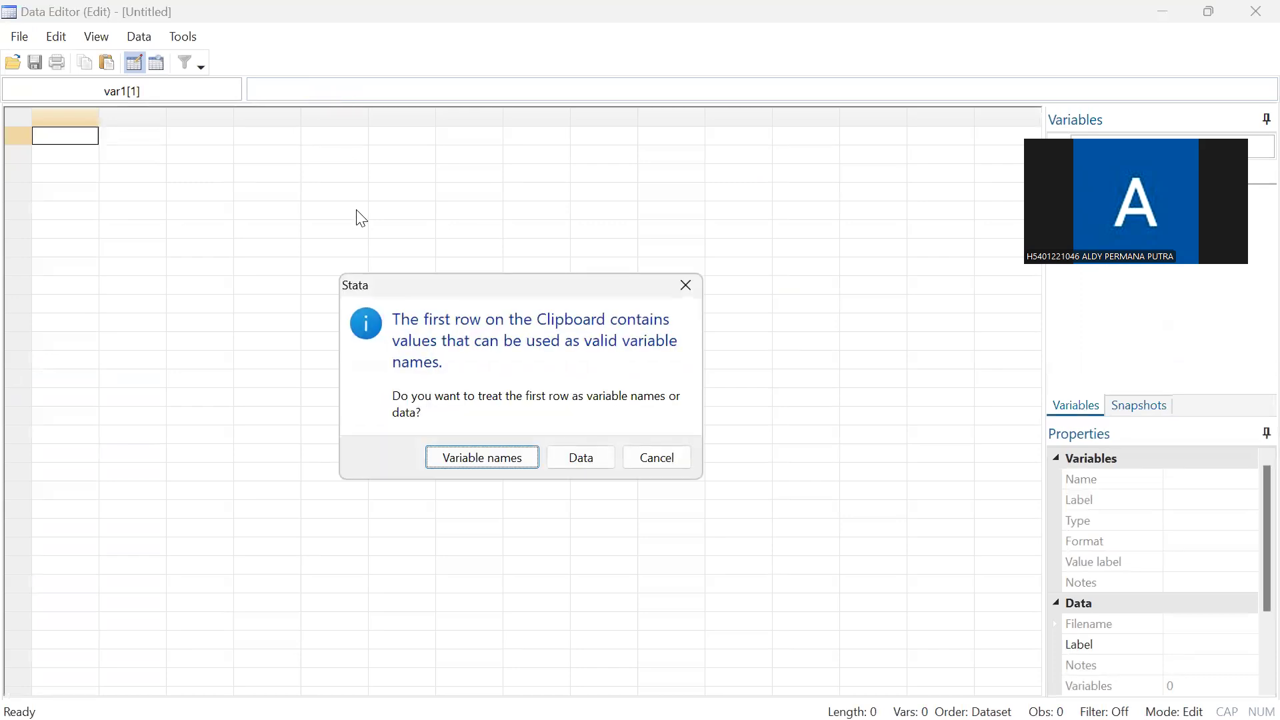
{"action": "left_click", "coordinate": [481, 457]}
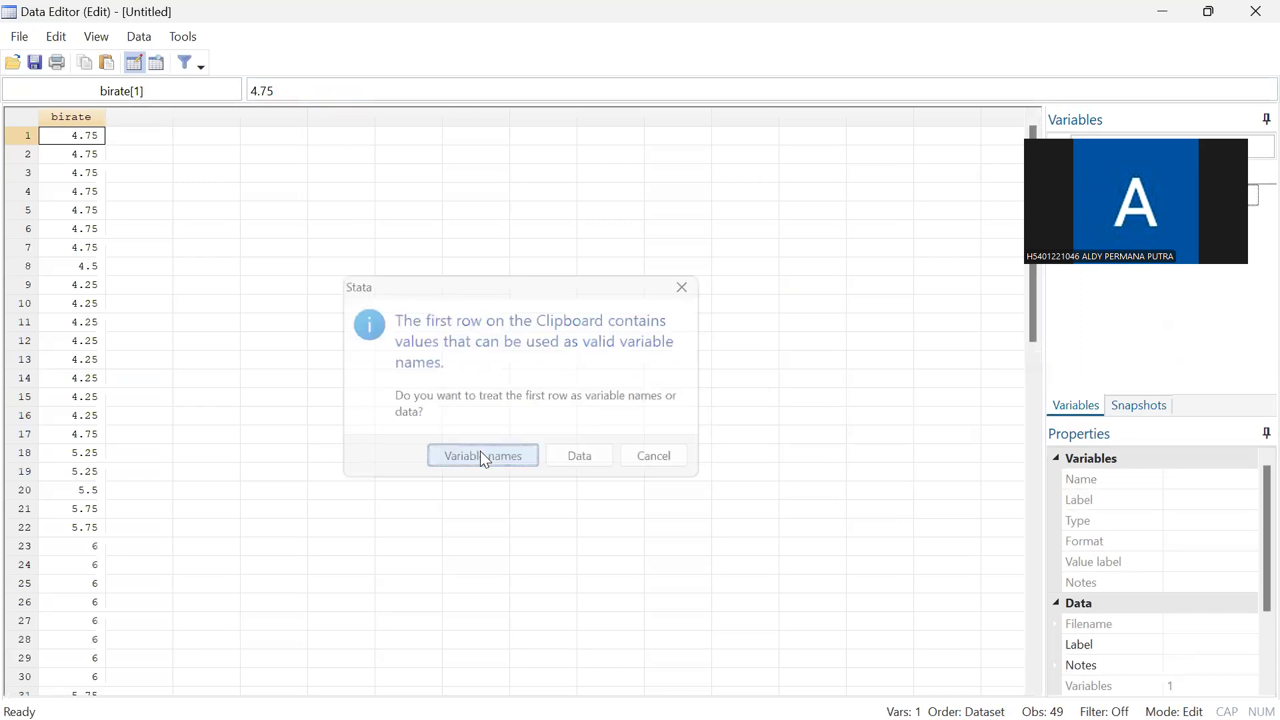
{"action": "left_click", "coordinate": [228, 312]}
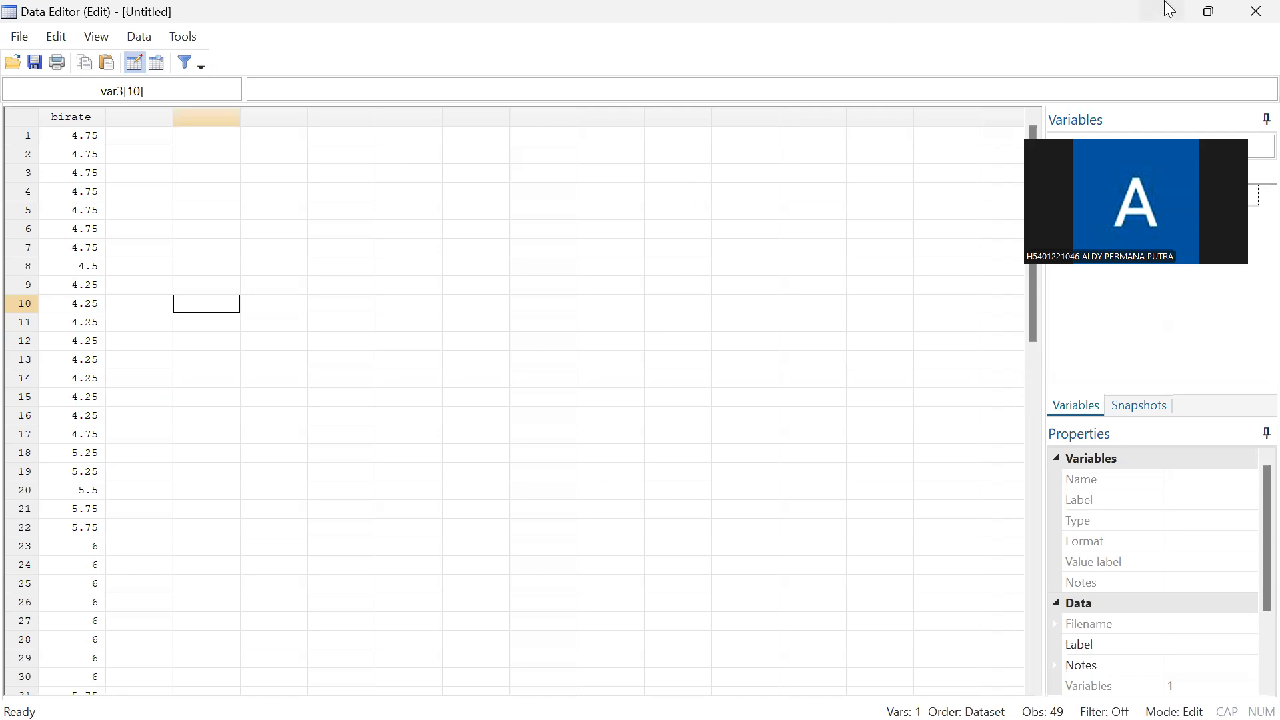
Return to Stata's main window and generate an observation-number variable with the command gen t =_n.
{"action": "left_click", "coordinate": [1167, 10]}
{"action": "type", "text": "gen"}
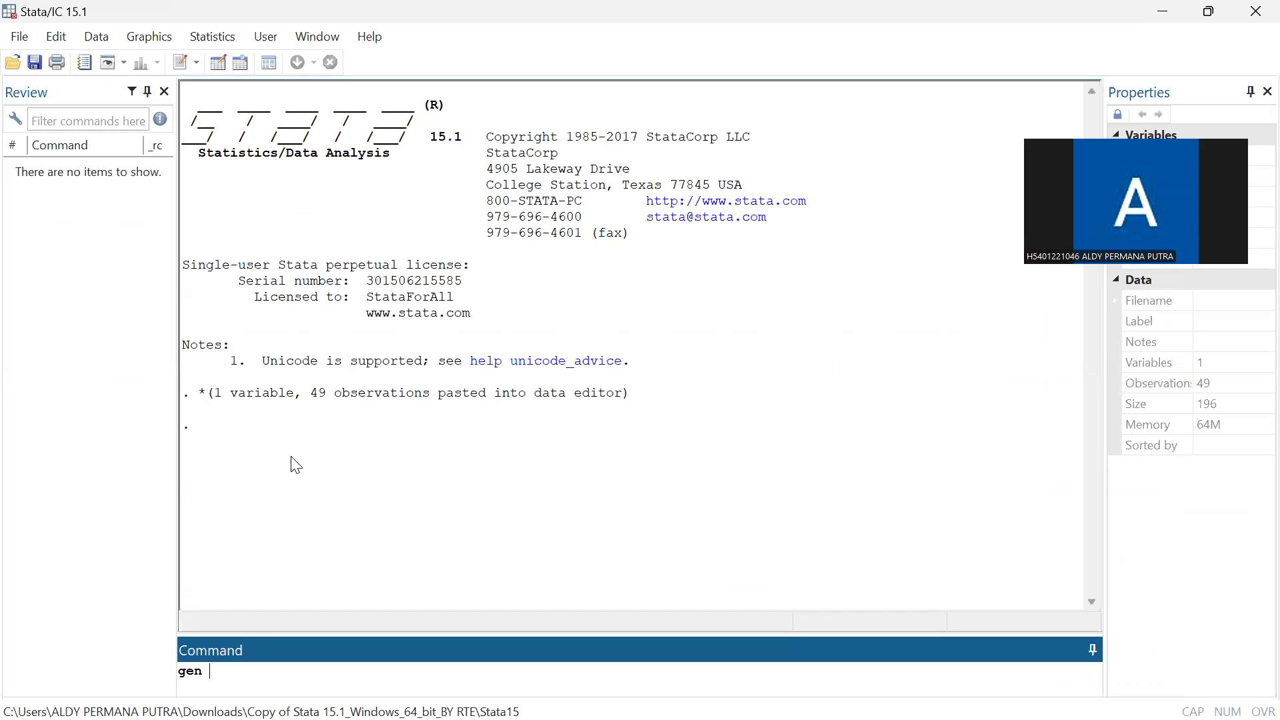
{"action": "type", "text": "t ="}
{"action": "type", "text": " n"}
{"action": "key", "text": "Return"}
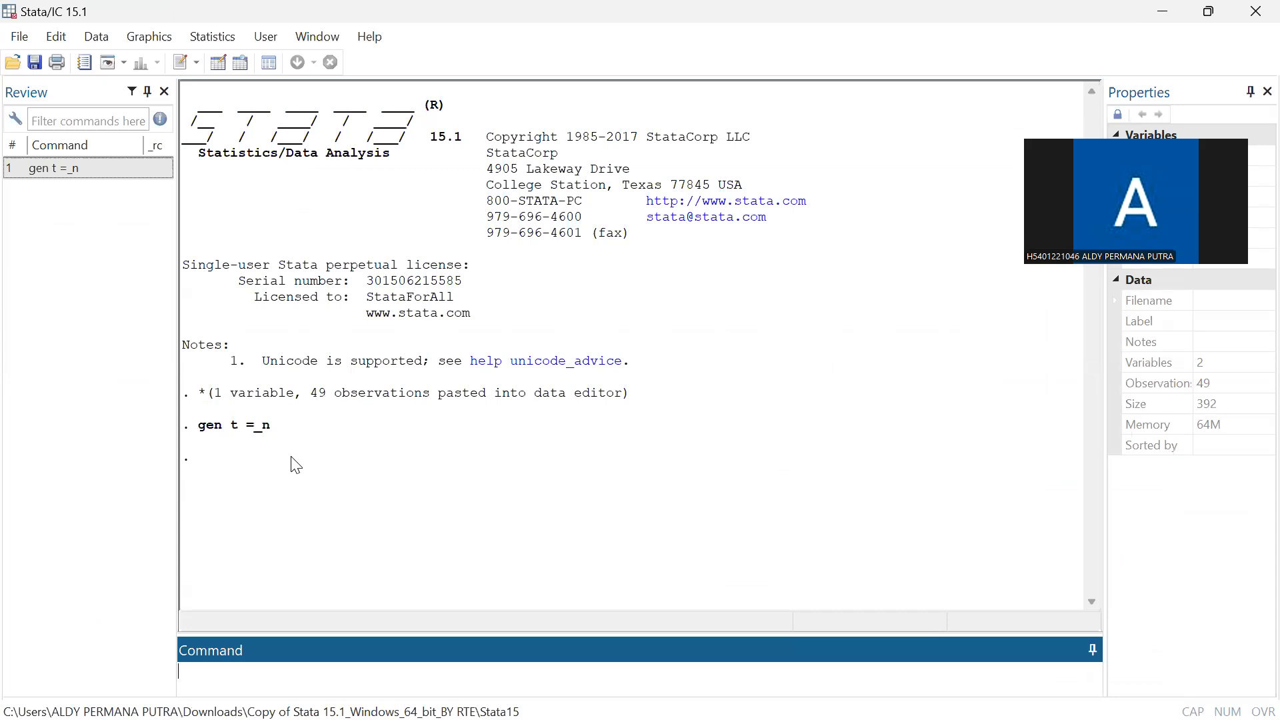
Try to generate a monthly time variable with the command gen newt = tm (2017m1)+ t-1.
{"action": "type", "text": "ge"}
{"action": "type", "text": "n n"}
{"action": "type", "text": "ew"}
{"action": "type", "text": "t"}
{"action": "type", "text": "="}
{"action": "type", "text": " tm ("}
{"action": "type", "text": "201`7"}
{"action": "type", "text": "7"}
{"action": "type", "text": "m1"}
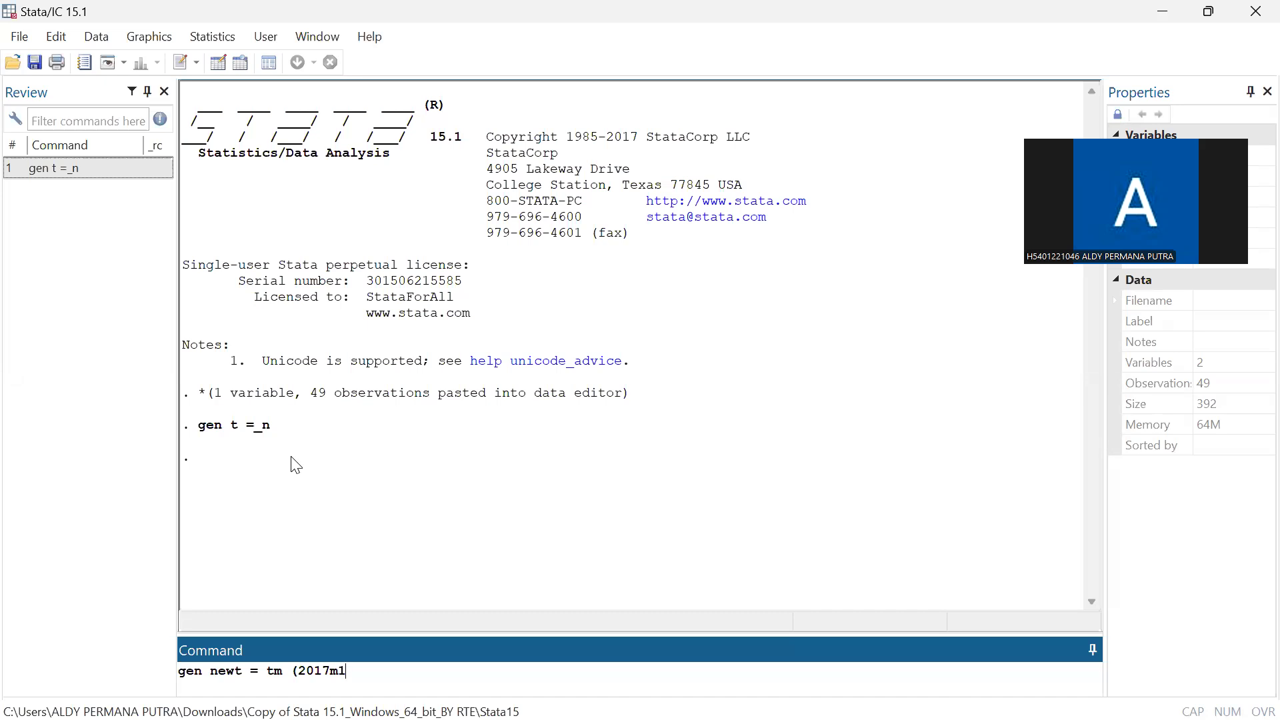
{"action": "type", "text": ")"}
{"action": "type", "text": "+ t-1"}
{"action": "key", "text": "Return"}
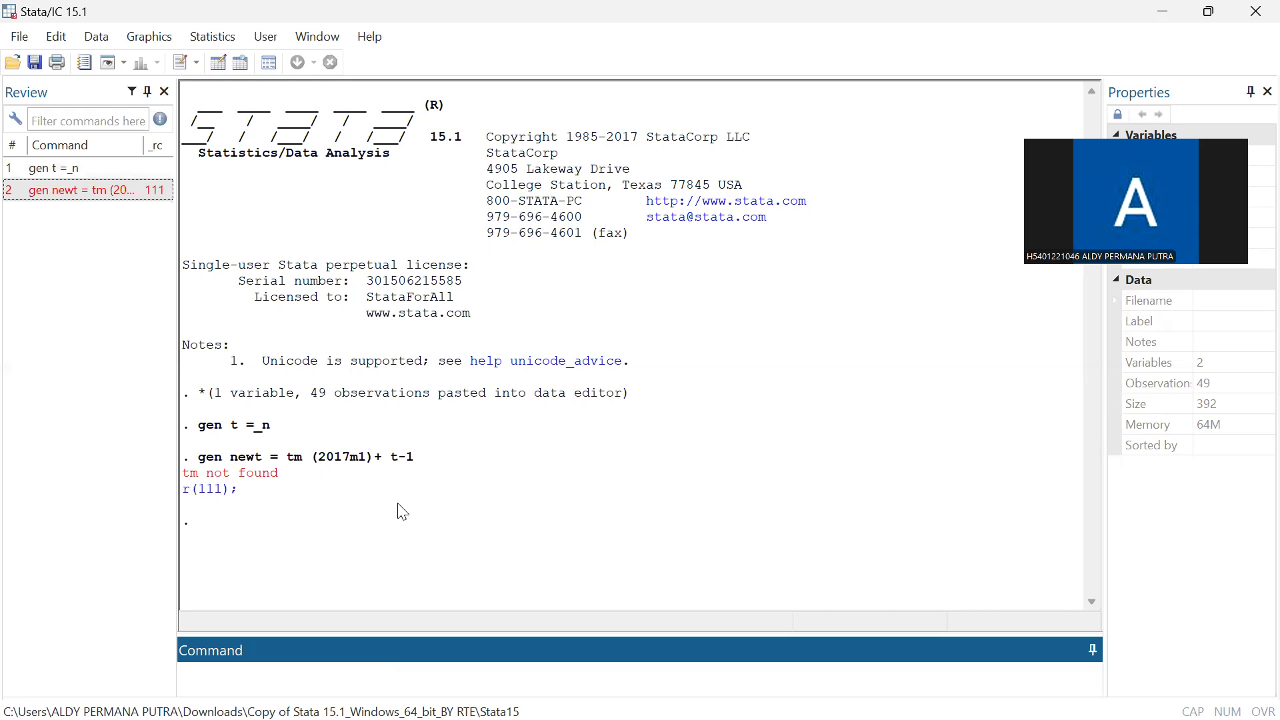
Recall the failed newt command, remove the space after tm, and run gen newt = tm(2017m1)+ t-1.
{"action": "left_click", "coordinate": [123, 195]}
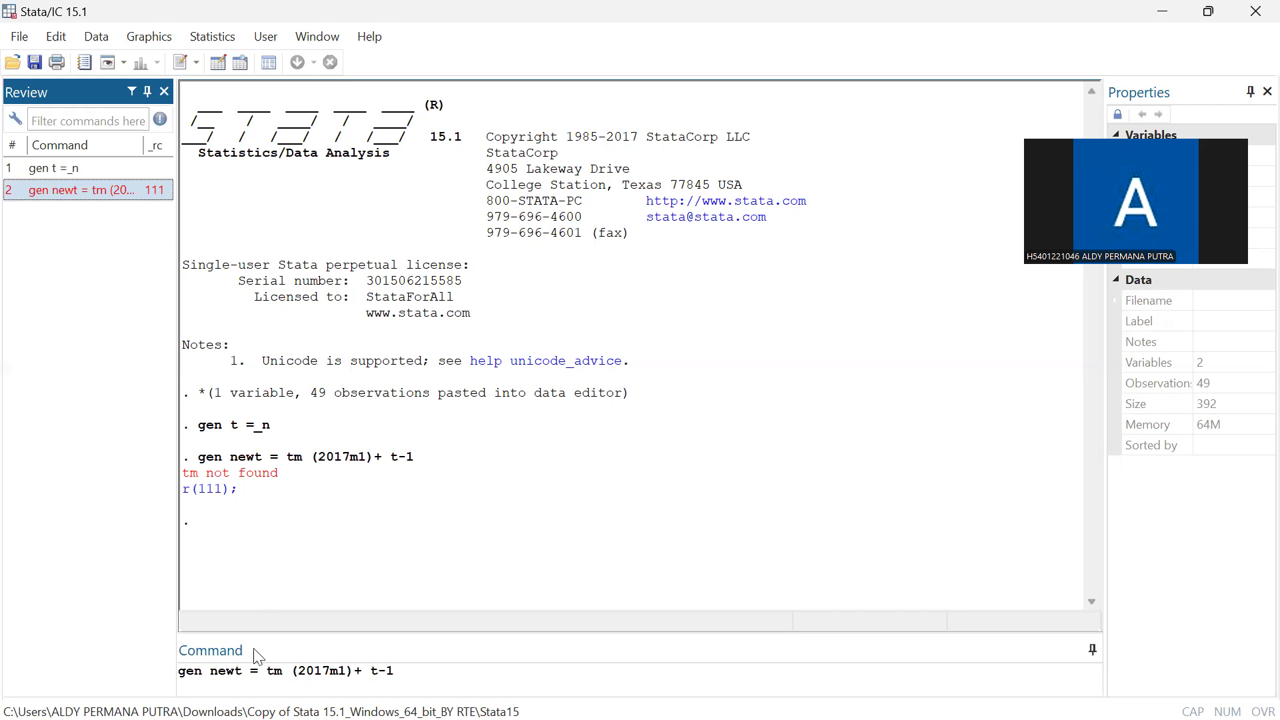
{"action": "left_click", "coordinate": [296, 672]}
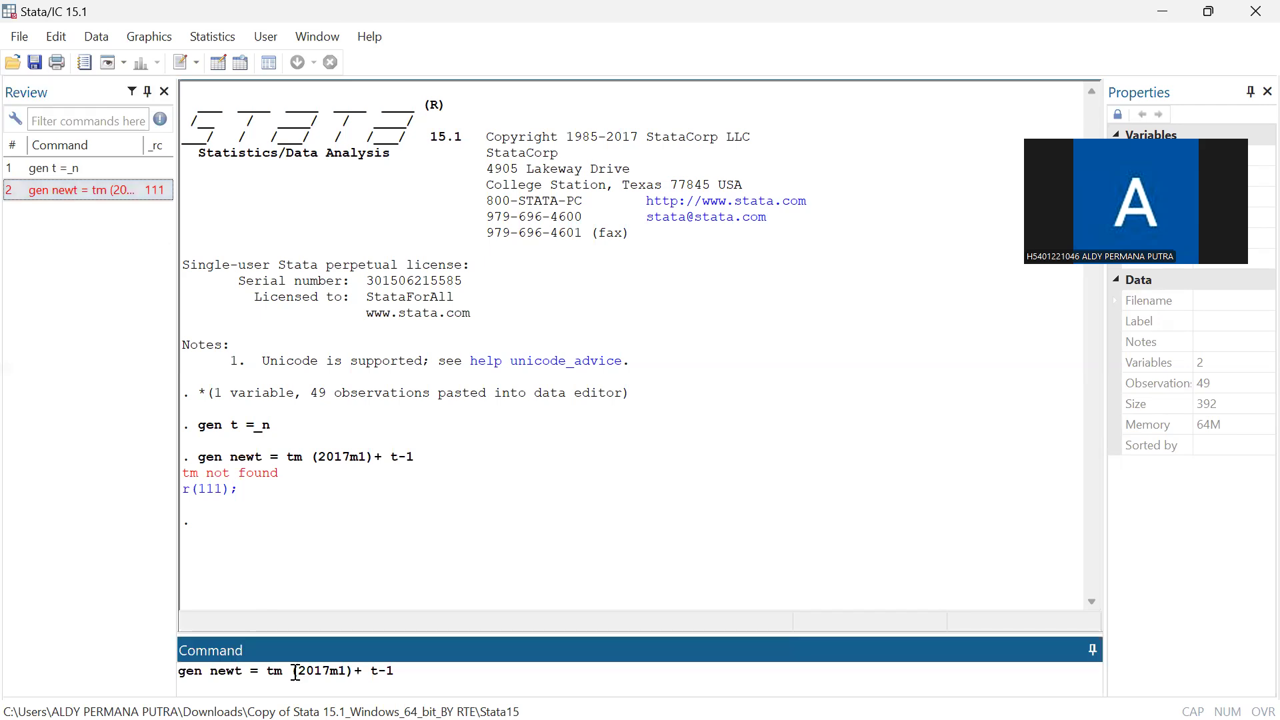
{"action": "key", "text": "BackSpace"}
{"action": "key", "text": "Return"}
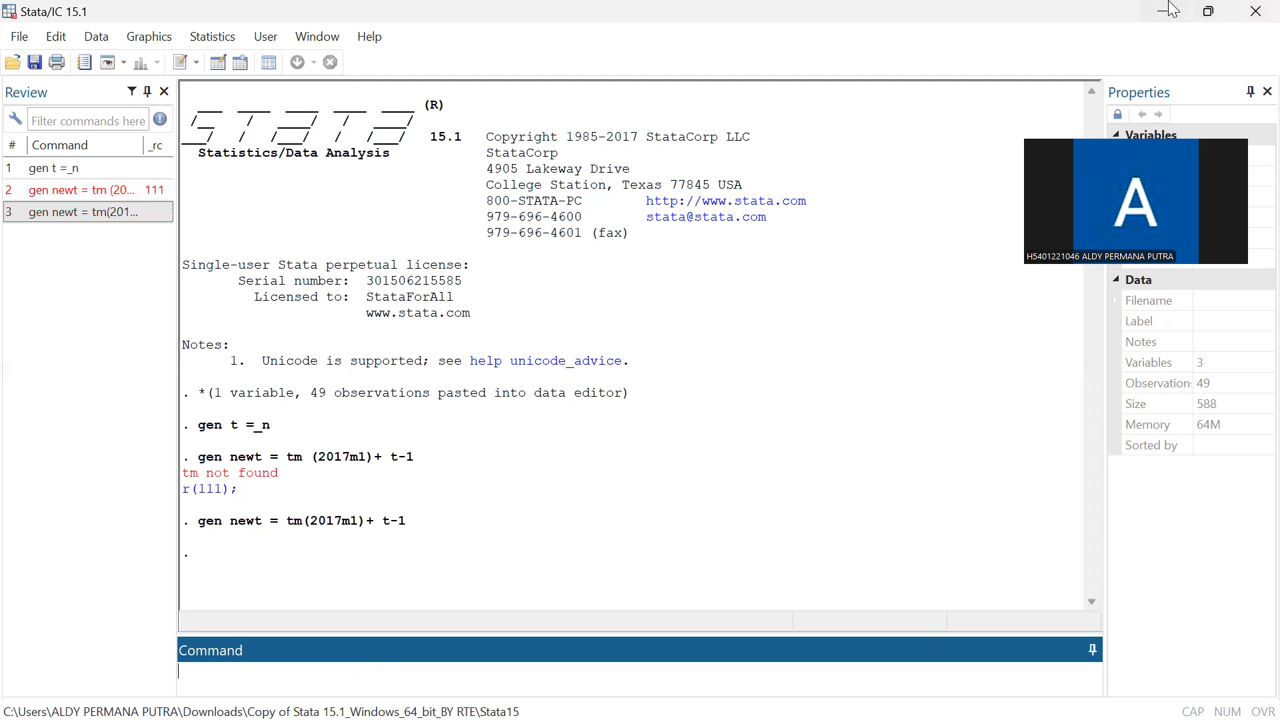
Examine the generated t and newt columns in the Data Editor.
{"action": "left_click", "coordinate": [1209, 12]}
{"action": "key", "text": "super+d"}
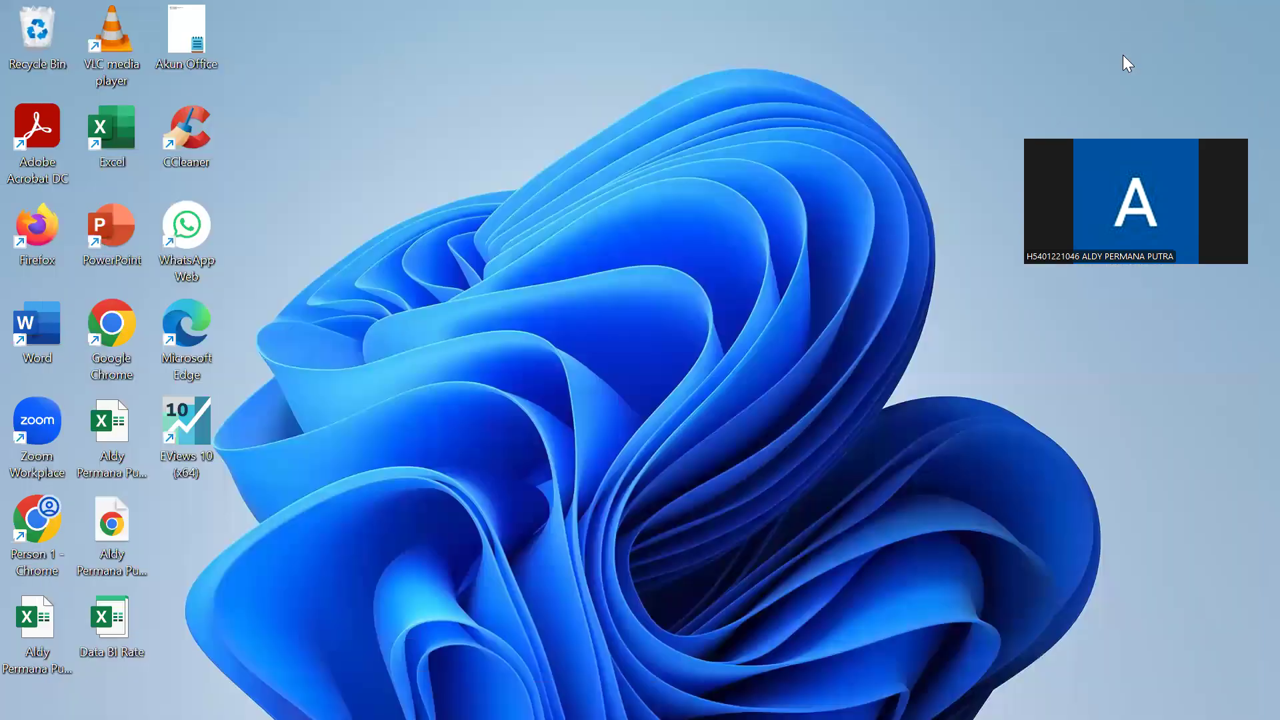
{"action": "mouse_move", "coordinate": [838, 697]}
{"action": "left_click", "coordinate": [900, 592]}
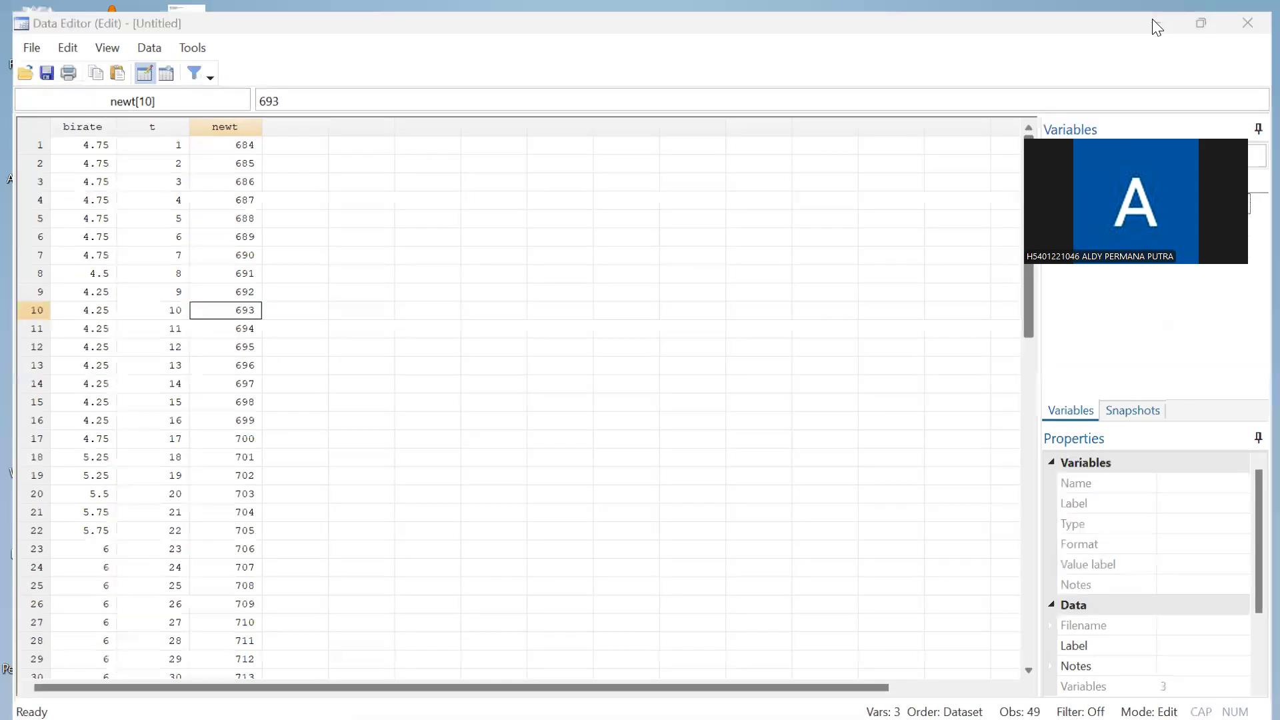
{"action": "key", "text": "super+d"}
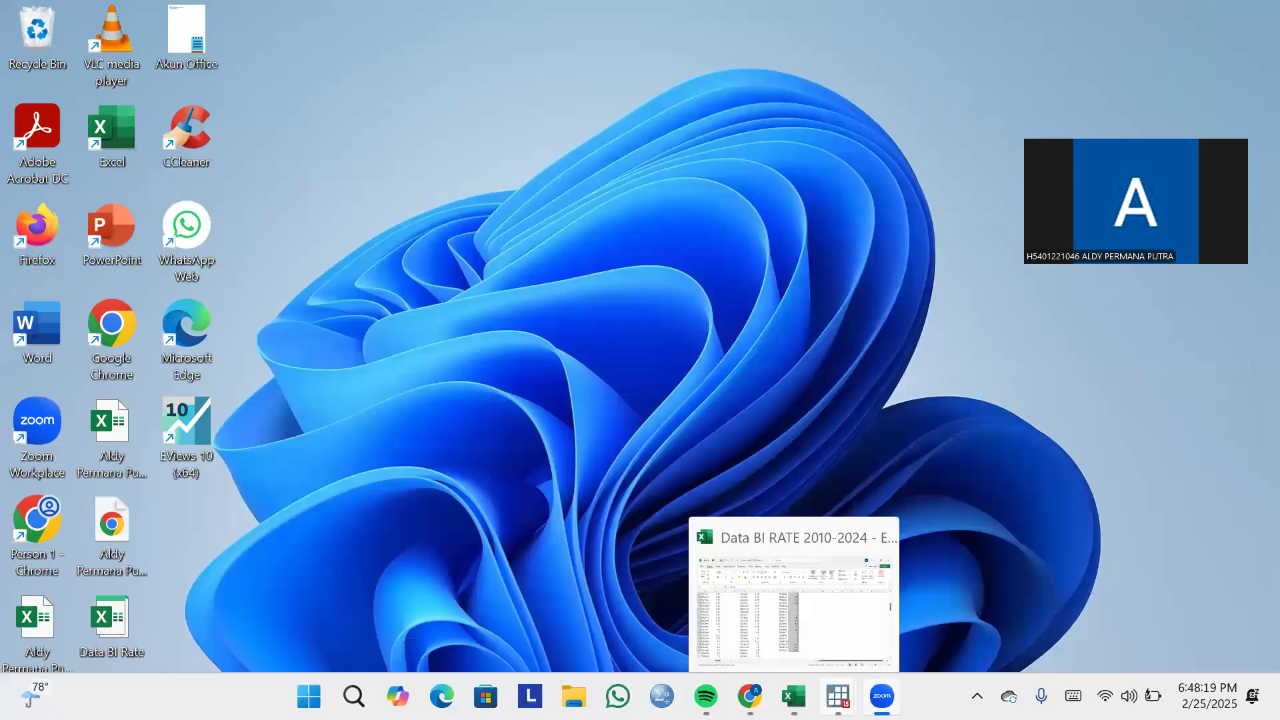
Return to Stata's main window and format newt as monthly dates with the command format %tm newt.
{"action": "mouse_move", "coordinate": [838, 697]}
{"action": "left_click", "coordinate": [749, 577]}
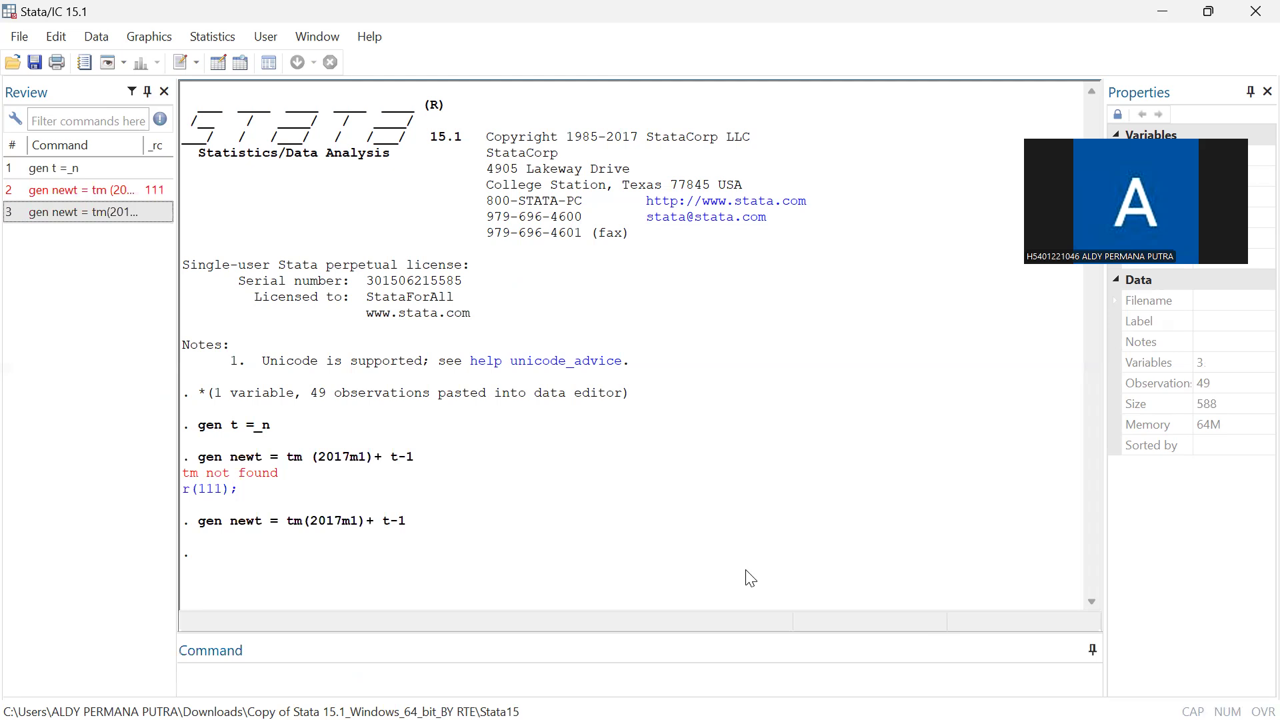
{"action": "type", "text": "f"}
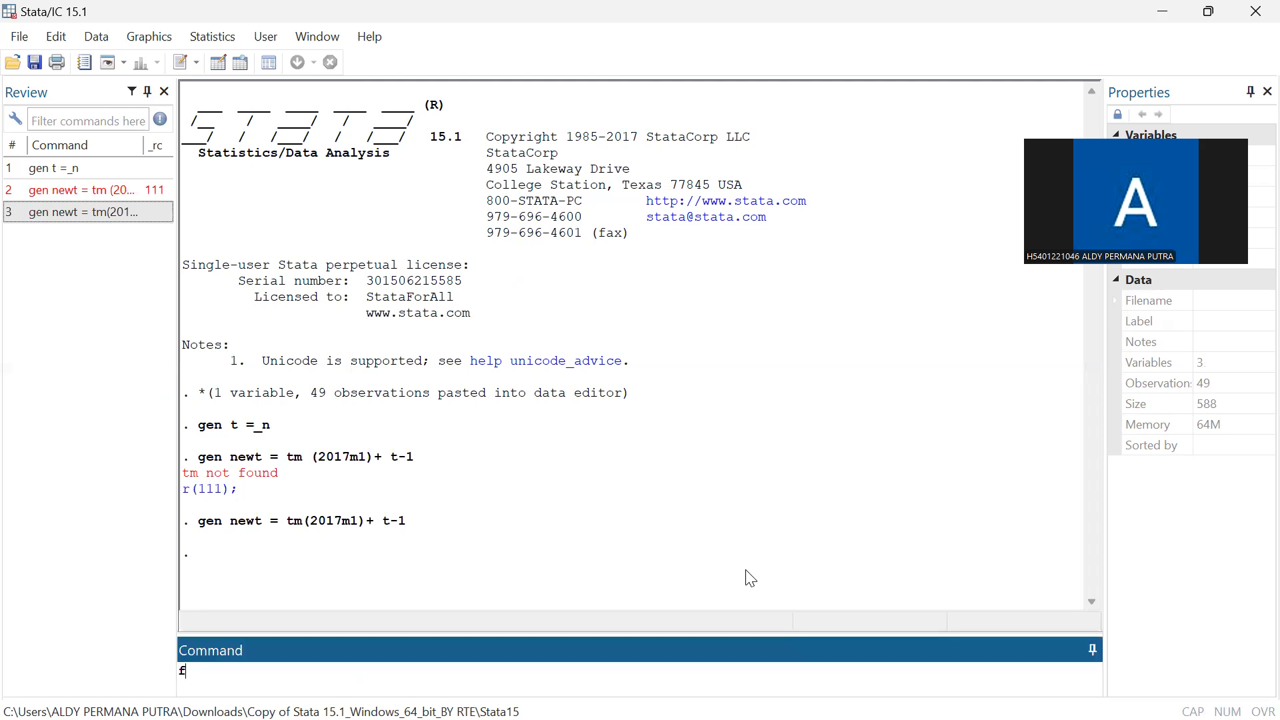
{"action": "type", "text": "ormat"}
{"action": "type", "text": "n"}
{"action": "key", "text": "BackSpace"}
{"action": "type", "text": "%tm"}
{"action": "type", "text": "ewt"}
{"action": "key", "text": "Return"}
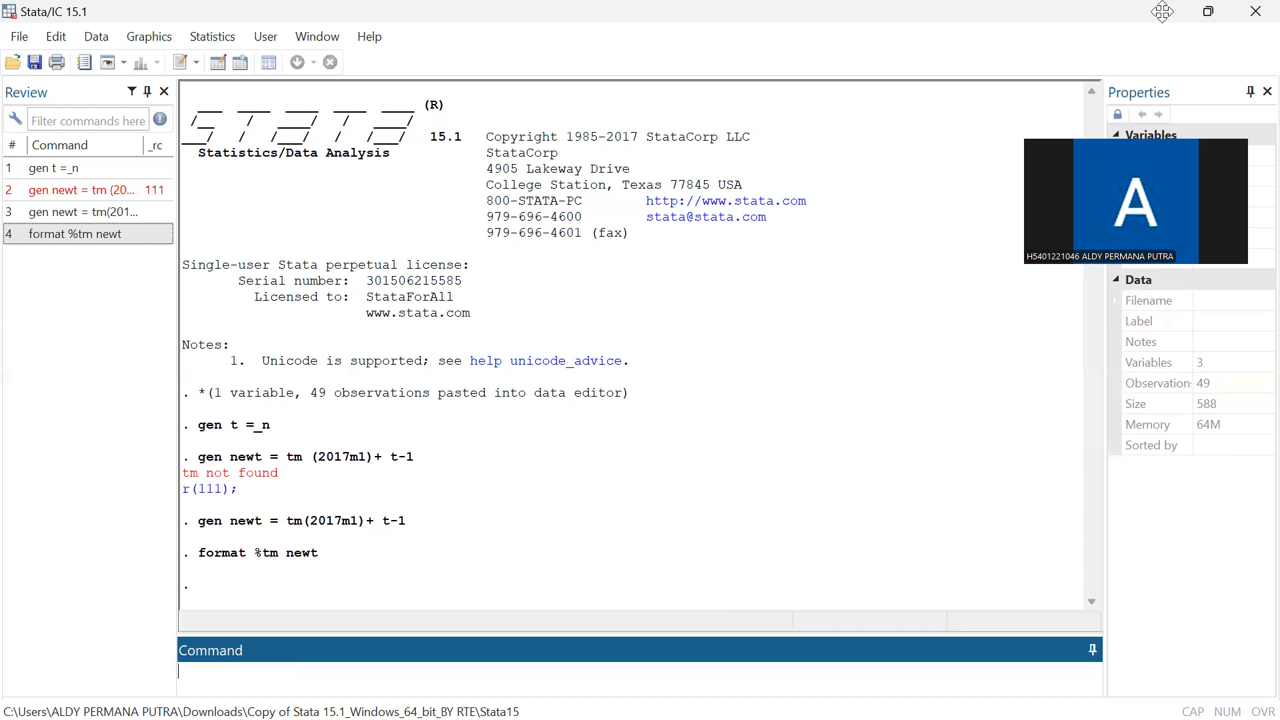
Examine the monthly dates in the newt column from the first to the last observation in the Data Editor.
{"action": "key", "text": "super+d"}
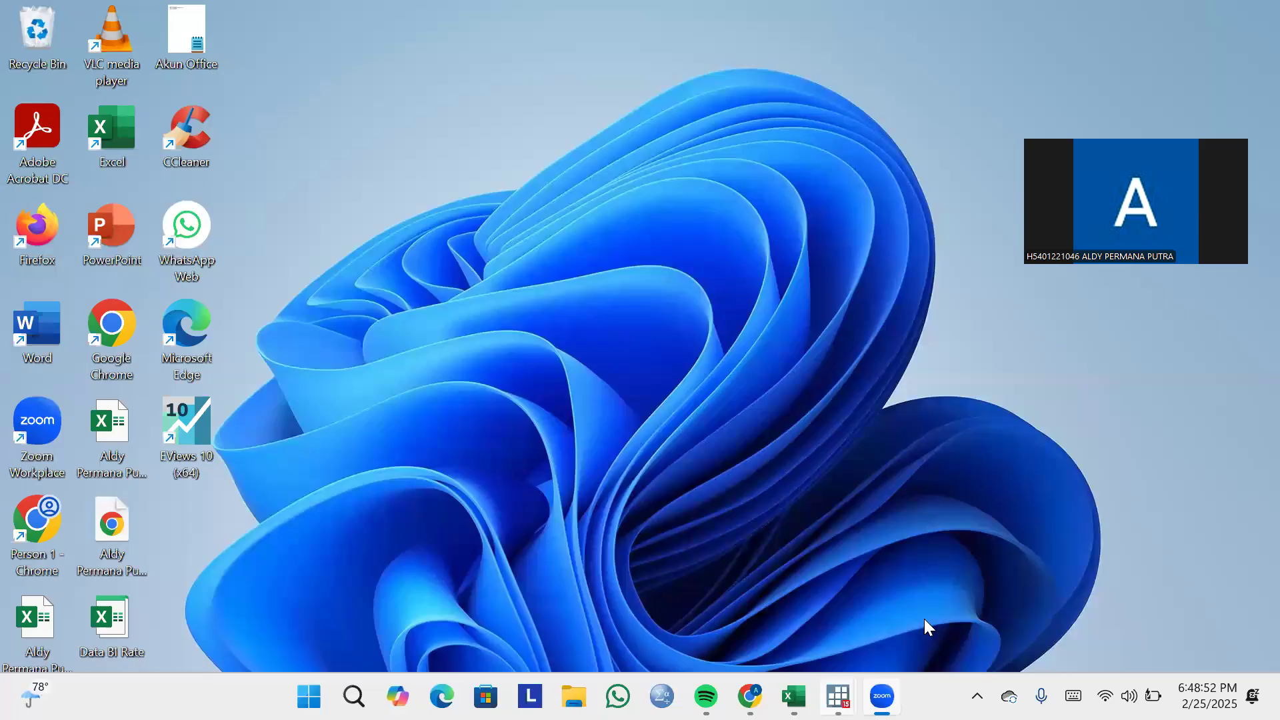
{"action": "left_click", "coordinate": [838, 696]}
{"action": "left_click", "coordinate": [931, 618]}
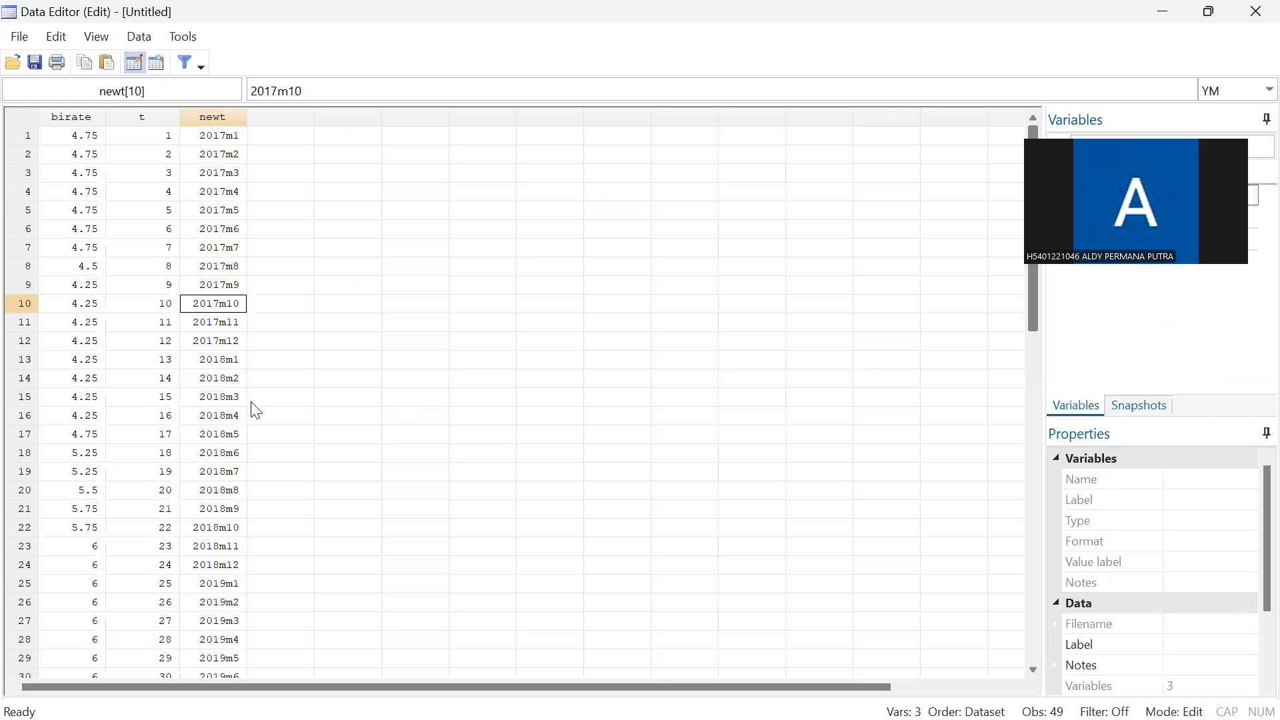
{"action": "scroll", "coordinate": [299, 358], "scroll_direction": "down", "scroll_amount": 16}
{"action": "scroll", "coordinate": [299, 359], "scroll_direction": "up", "scroll_amount": 1}
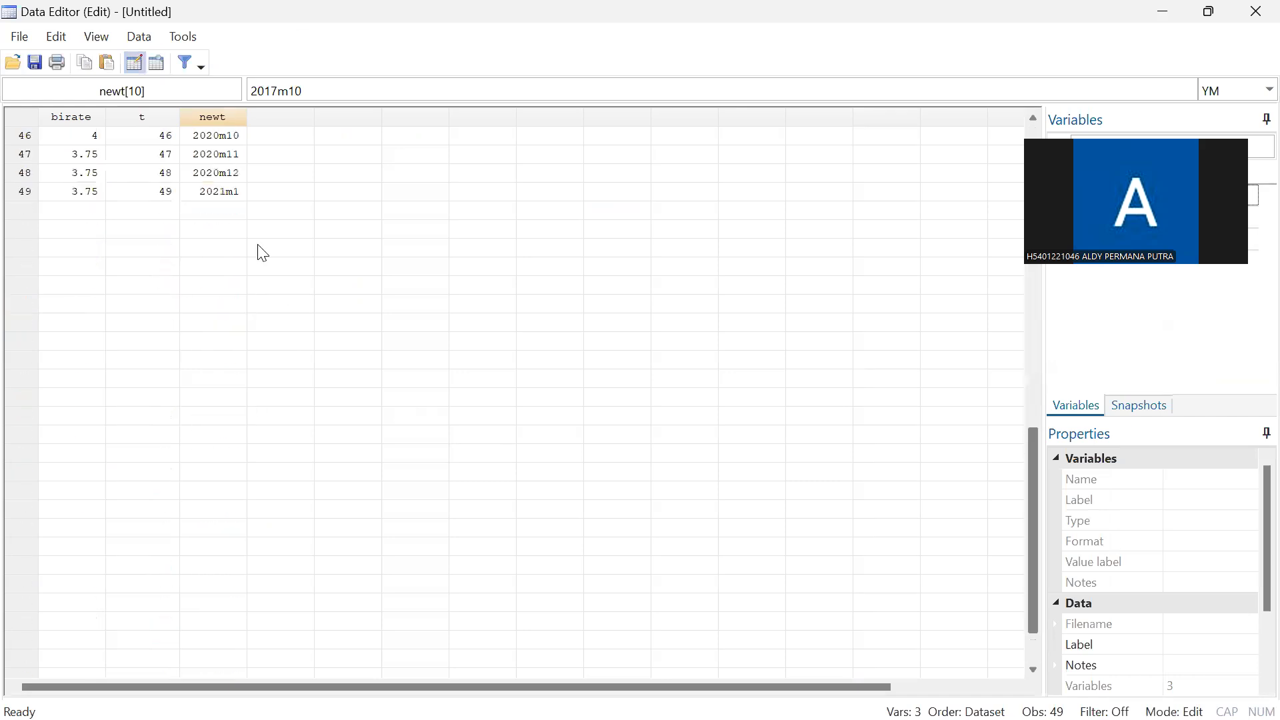
{"action": "scroll", "coordinate": [248, 219], "scroll_direction": "up", "scroll_amount": 13}
{"action": "scroll", "coordinate": [248, 218], "scroll_direction": "up", "scroll_amount": 2}
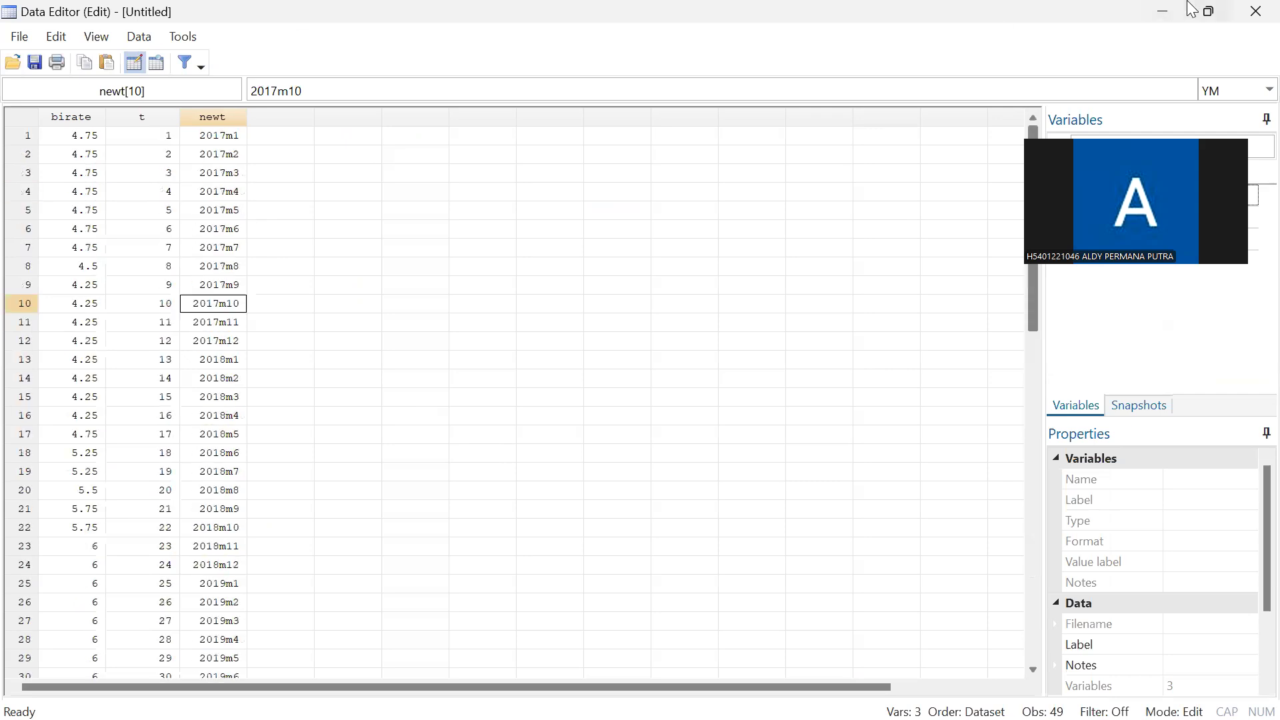
{"action": "left_click", "coordinate": [1165, 10]}
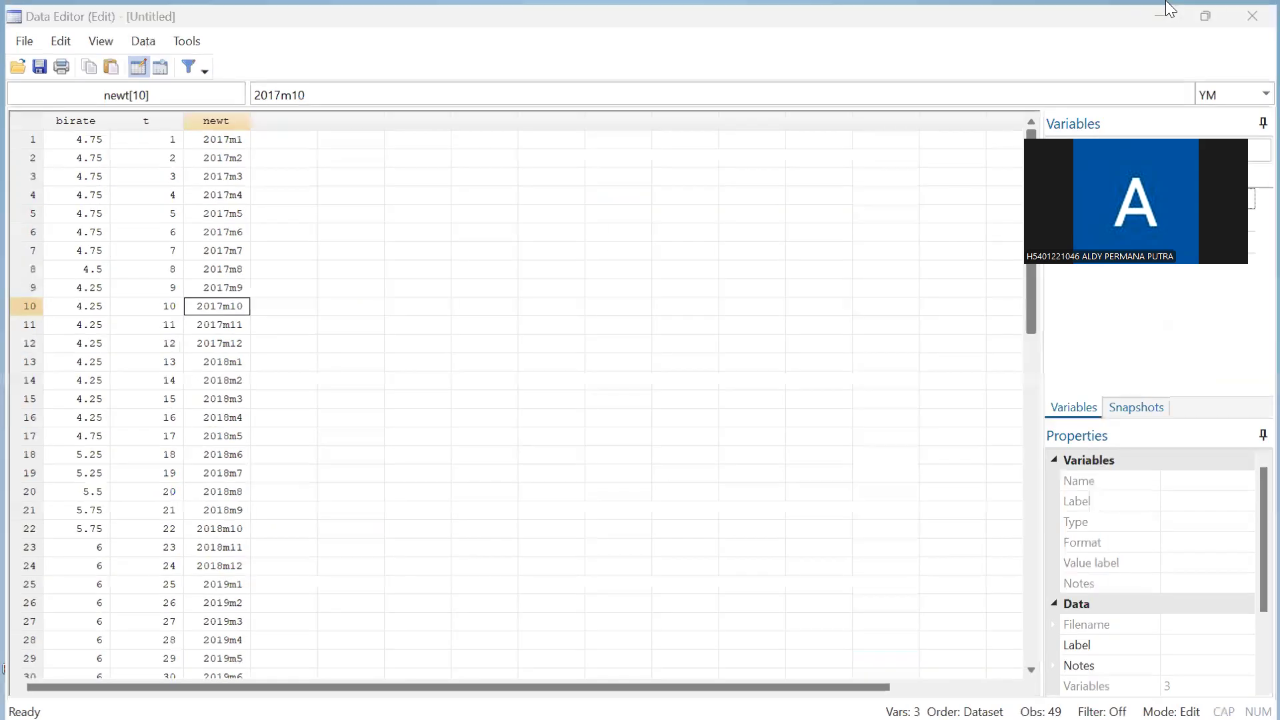
Return to Stata's main window and declare newt as the time variable with the command tsset newt.
{"action": "left_click", "coordinate": [1166, 10]}
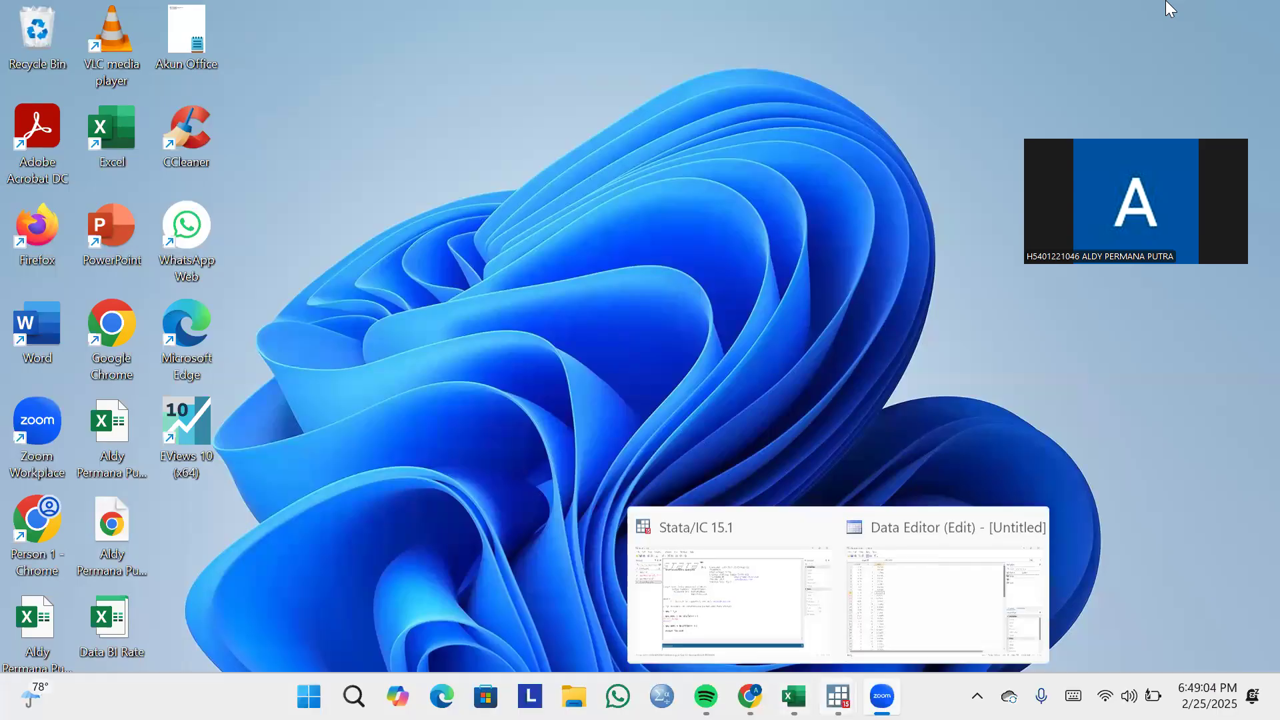
{"action": "left_click", "coordinate": [772, 619]}
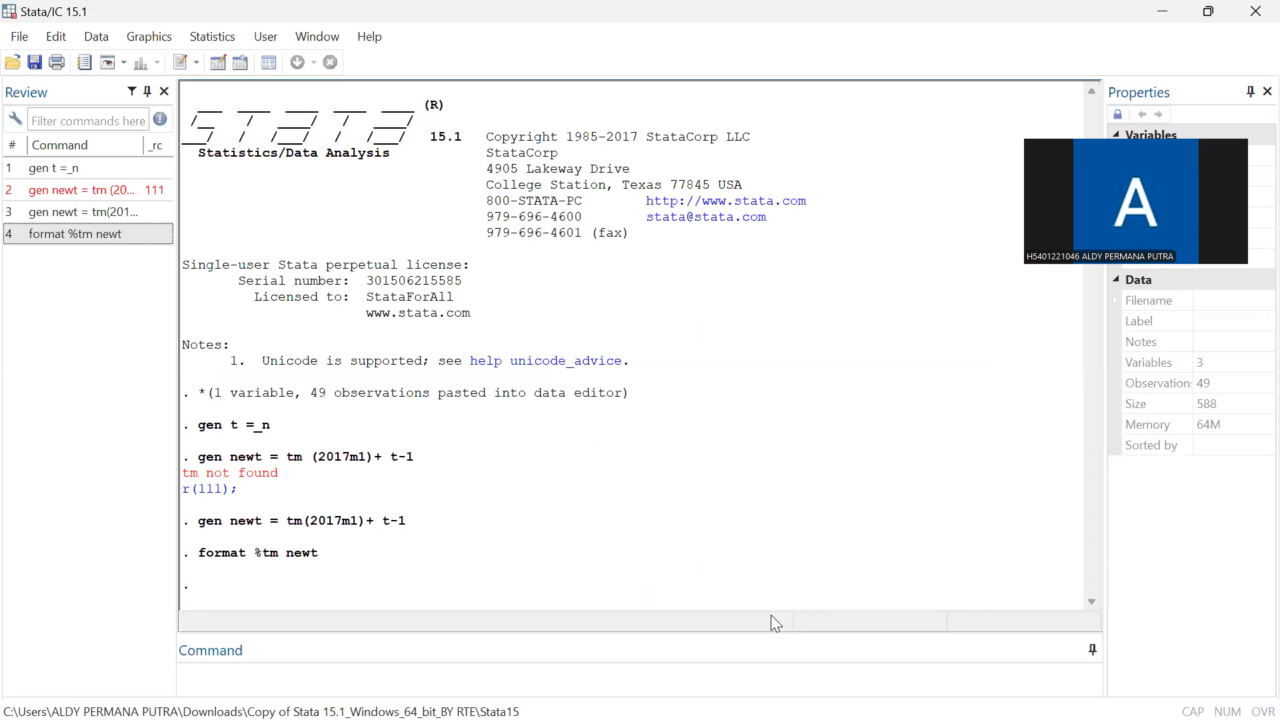
{"action": "type", "text": "tsset"}
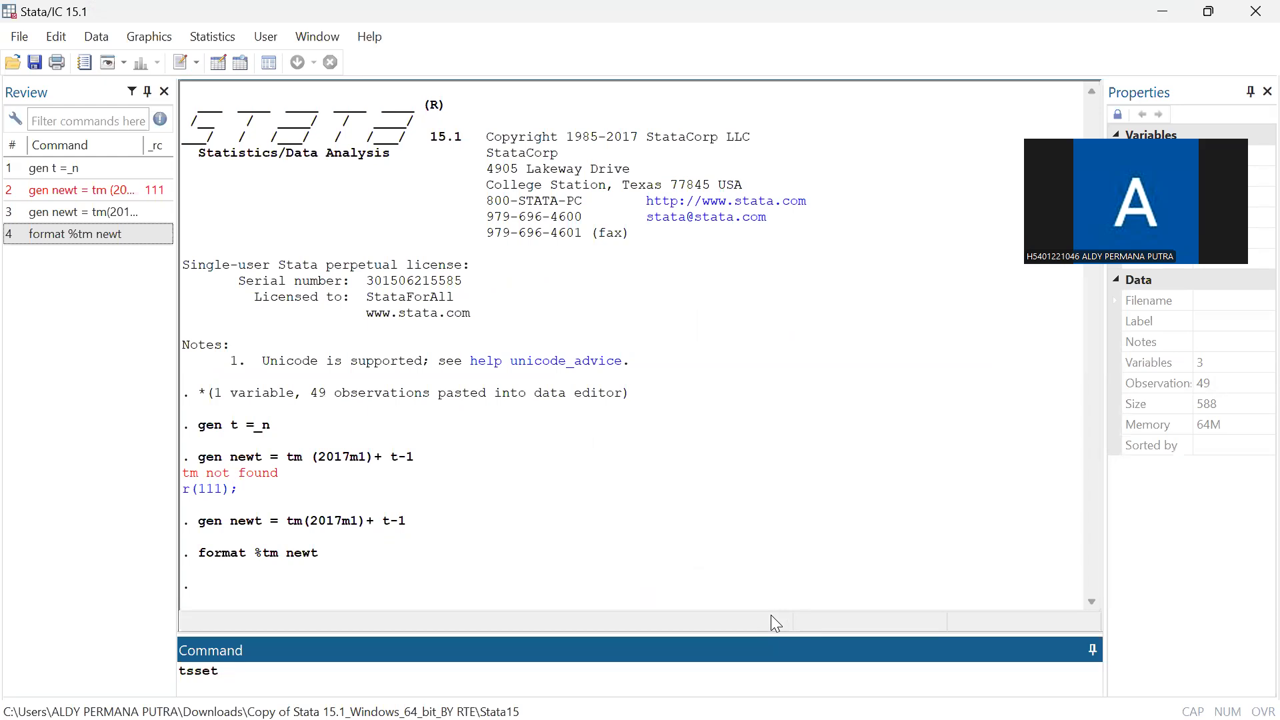
{"action": "type", "text": " newt"}
{"action": "key", "text": "Return"}
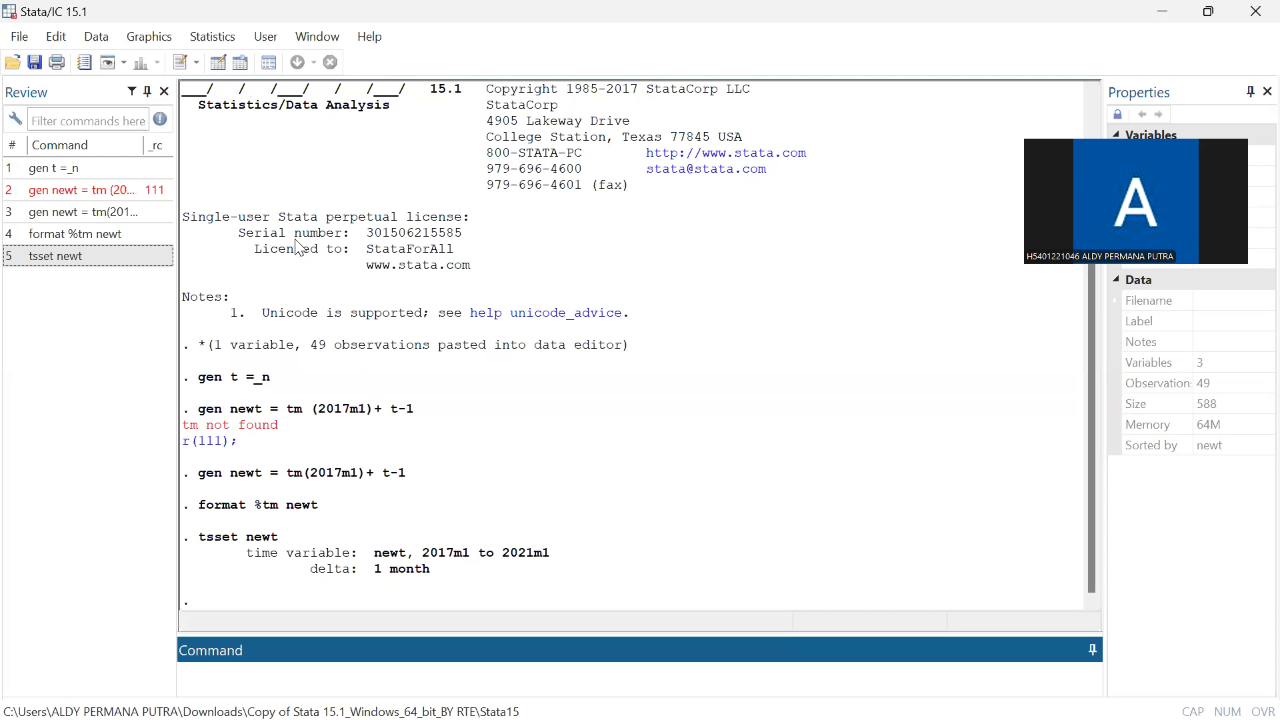
Create a time-series line plot of birate, then minimize the graph window.
{"action": "left_click", "coordinate": [227, 44]}
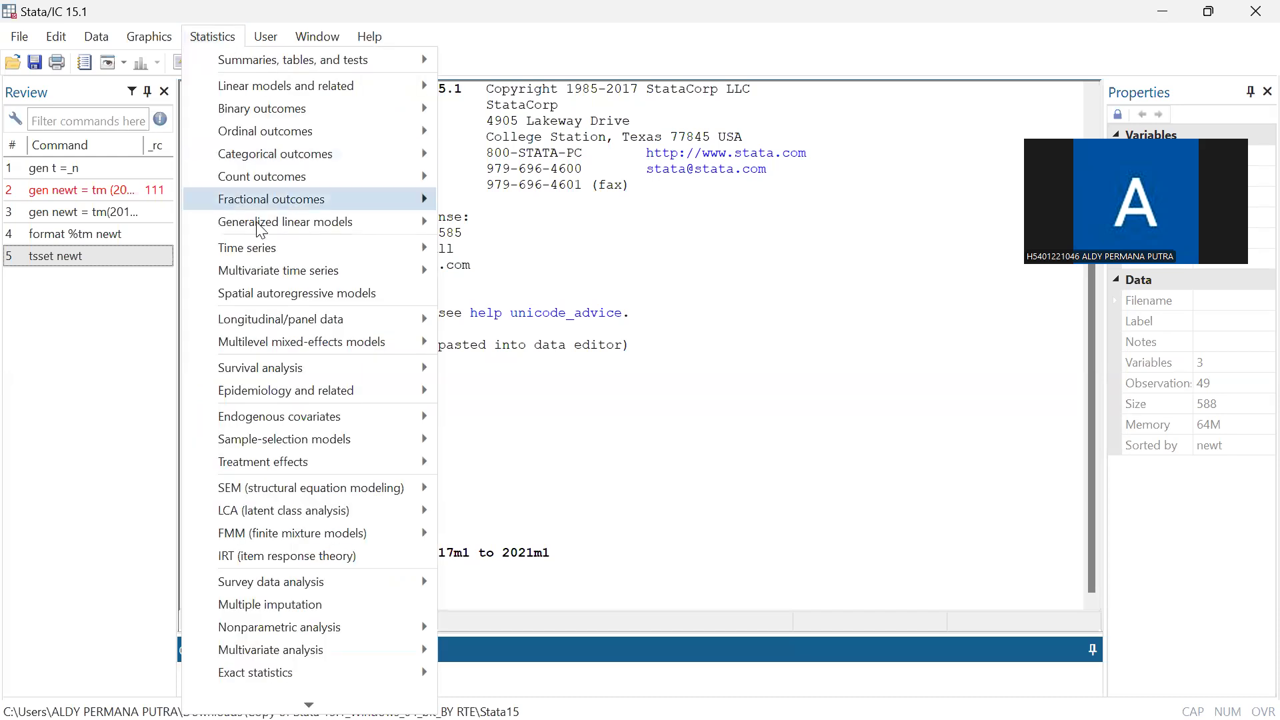
{"action": "mouse_move", "coordinate": [261, 249]}
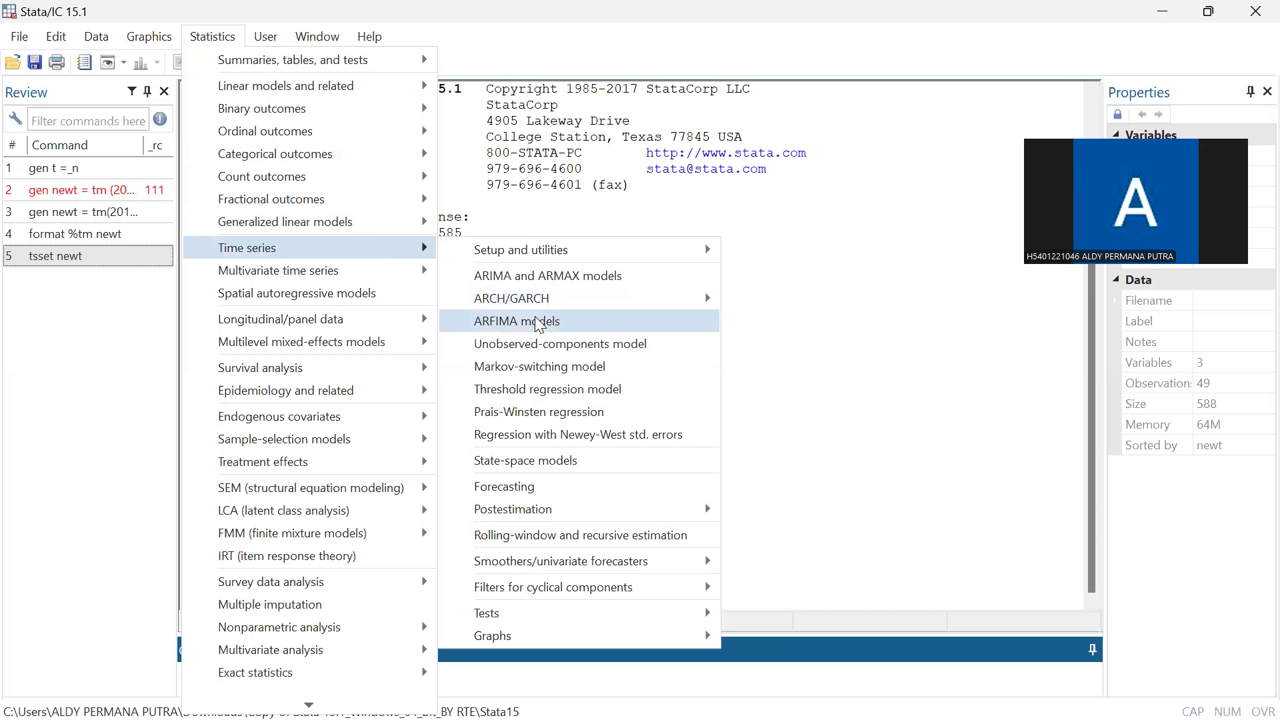
{"action": "mouse_move", "coordinate": [517, 631]}
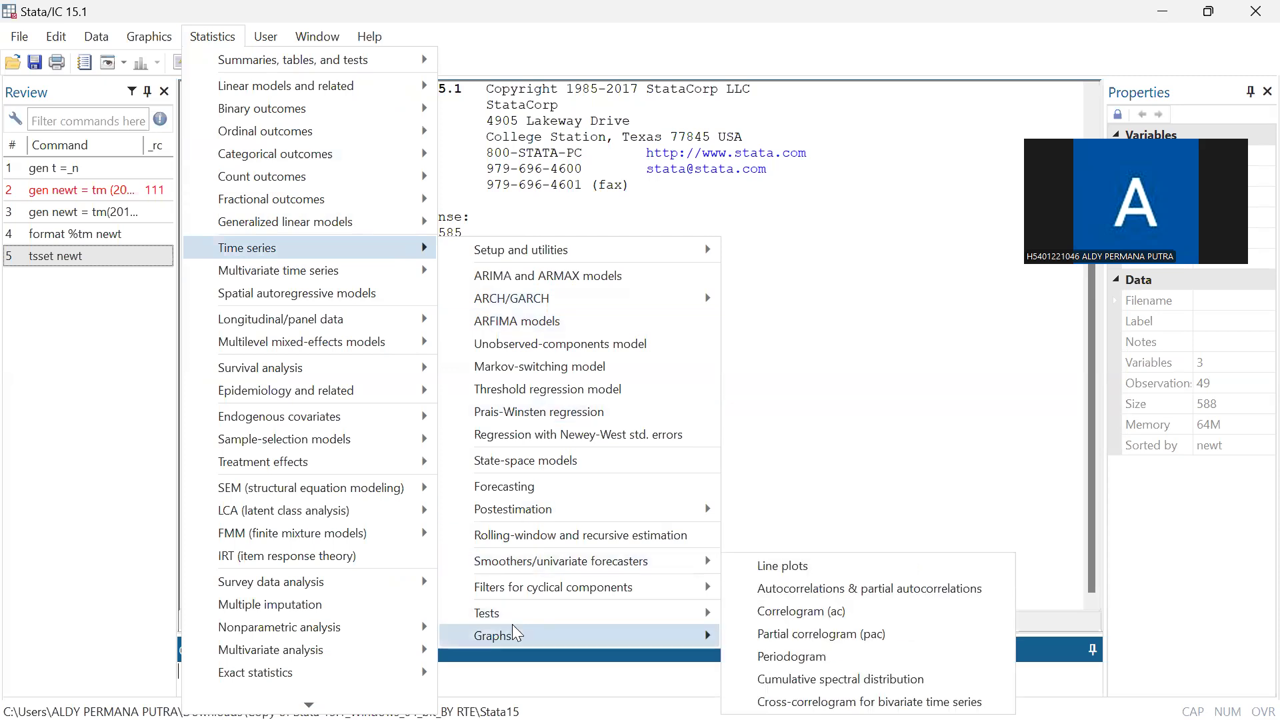
{"action": "left_click", "coordinate": [820, 568]}
{"action": "left_click", "coordinate": [722, 356]}
{"action": "left_click", "coordinate": [657, 481]}
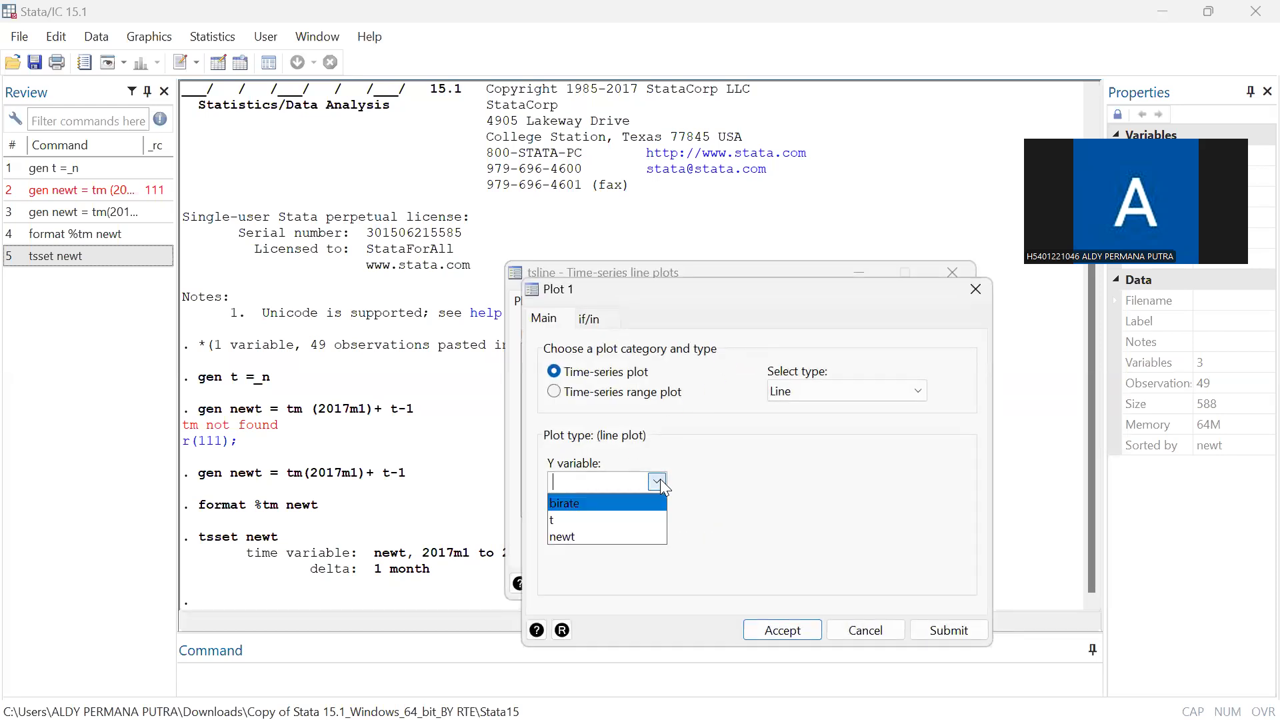
{"action": "left_click", "coordinate": [577, 504]}
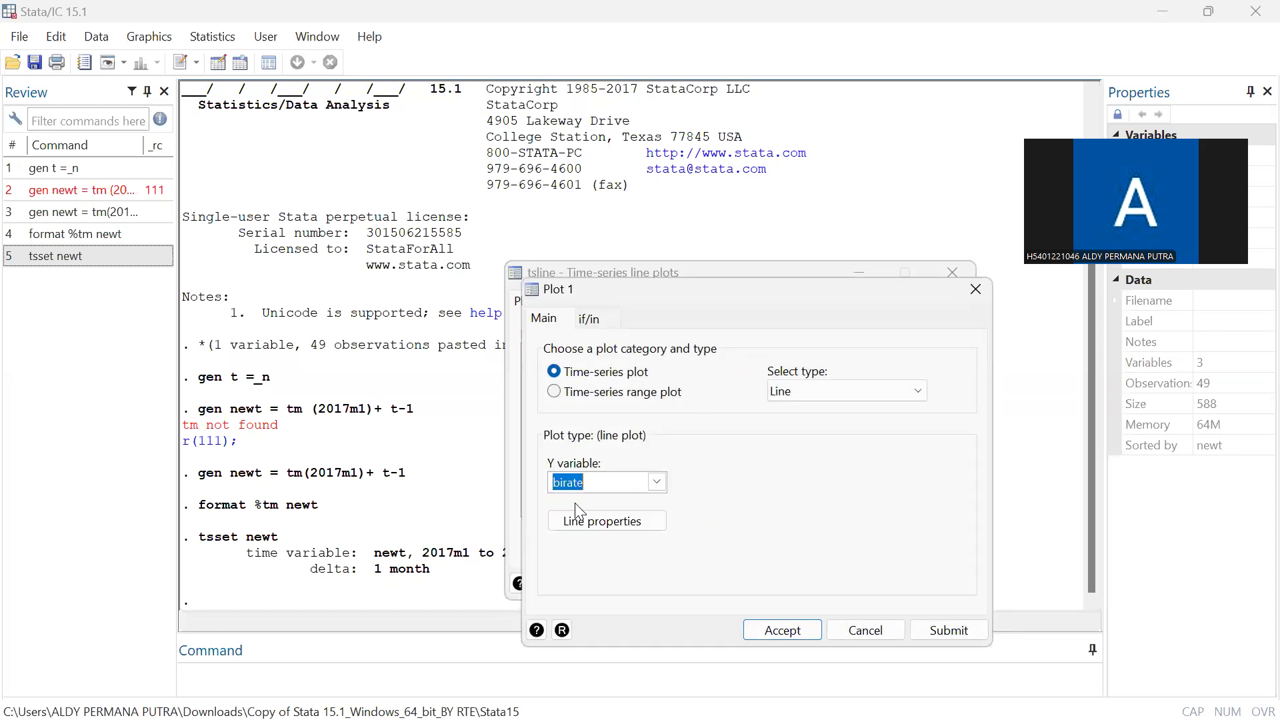
{"action": "left_click", "coordinate": [772, 629]}
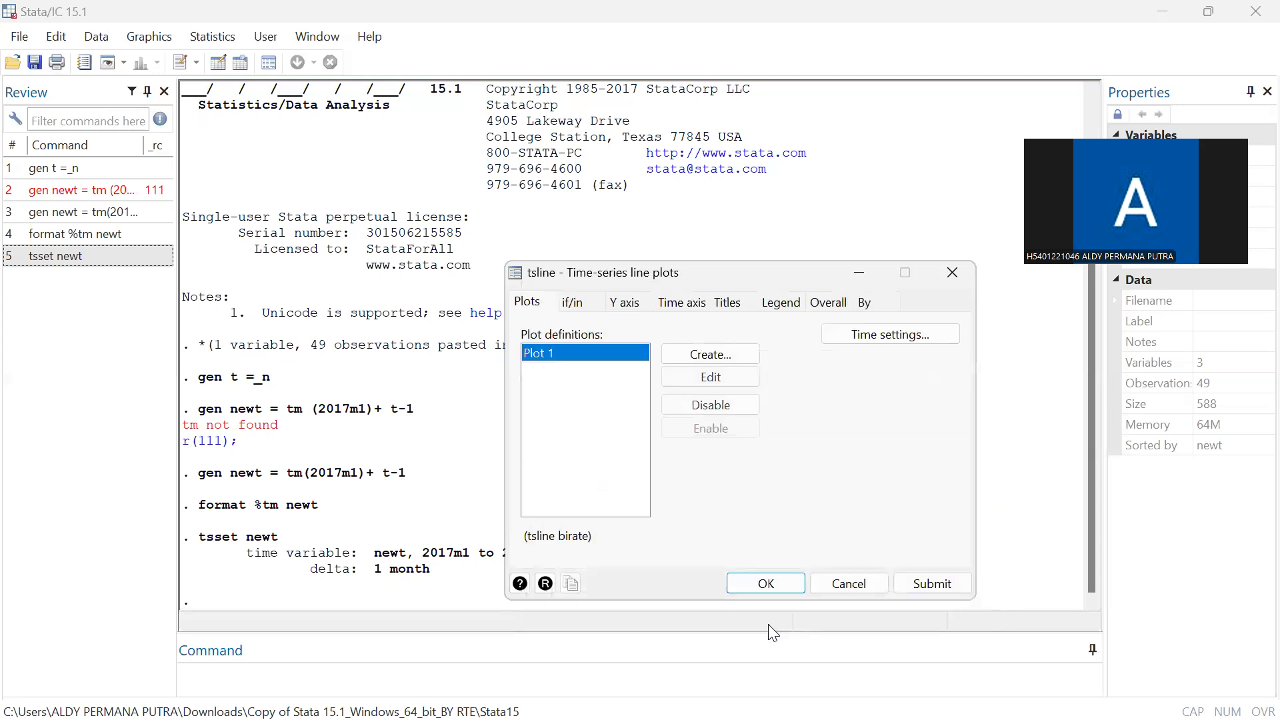
{"action": "left_click", "coordinate": [765, 582]}
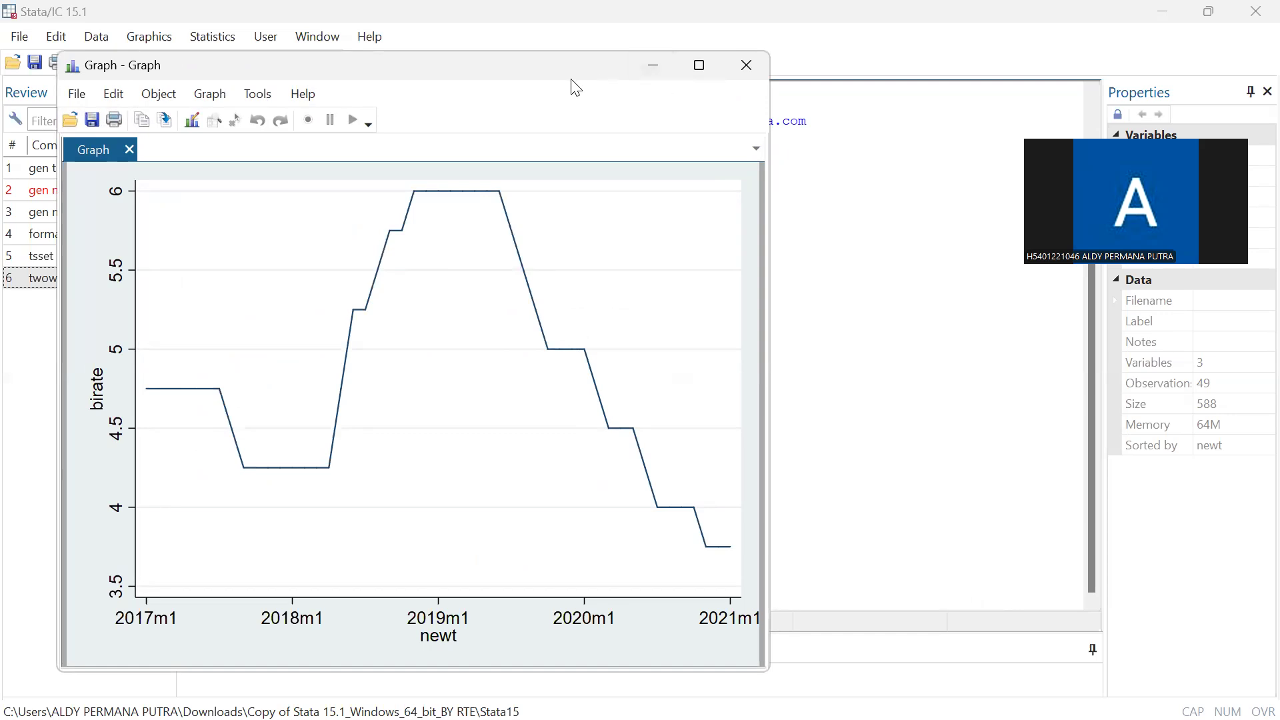
{"action": "left_click", "coordinate": [655, 69]}
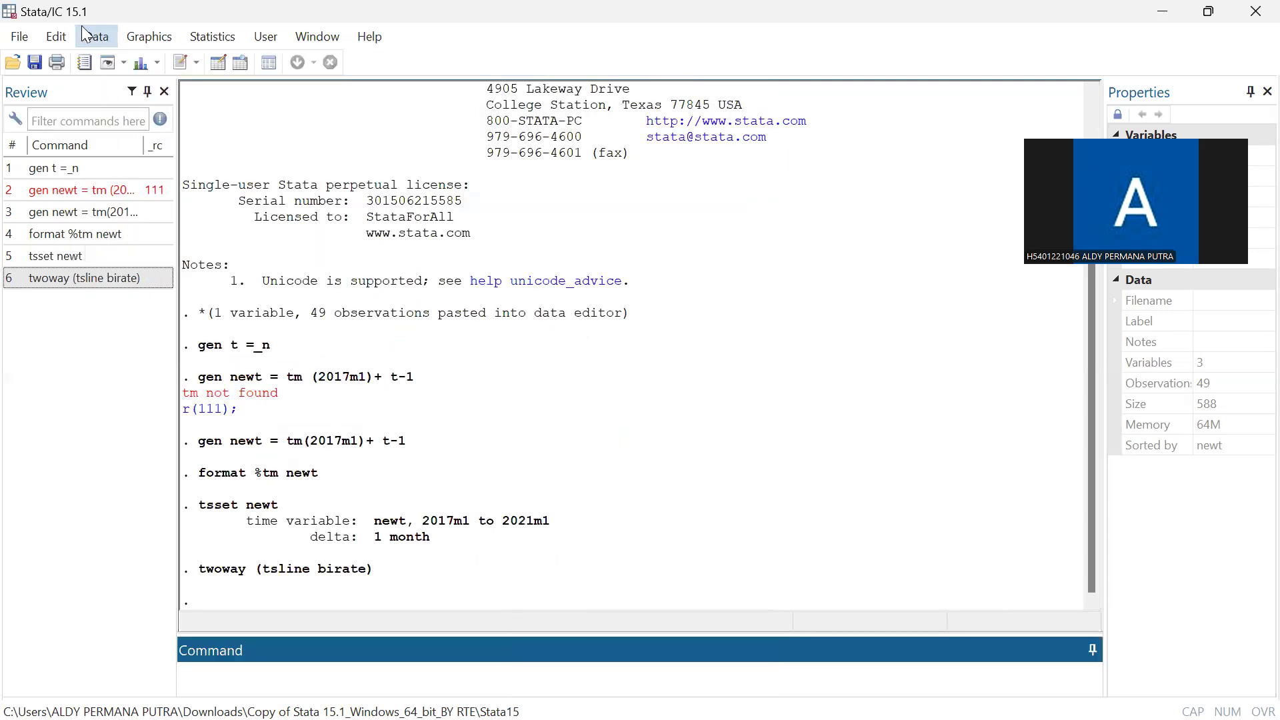
Run an Augmented Dickey-Fuller unit-root test on birate with 0 lagged differences and no extra options.
{"action": "left_click", "coordinate": [212, 40]}
{"action": "mouse_move", "coordinate": [289, 278]}
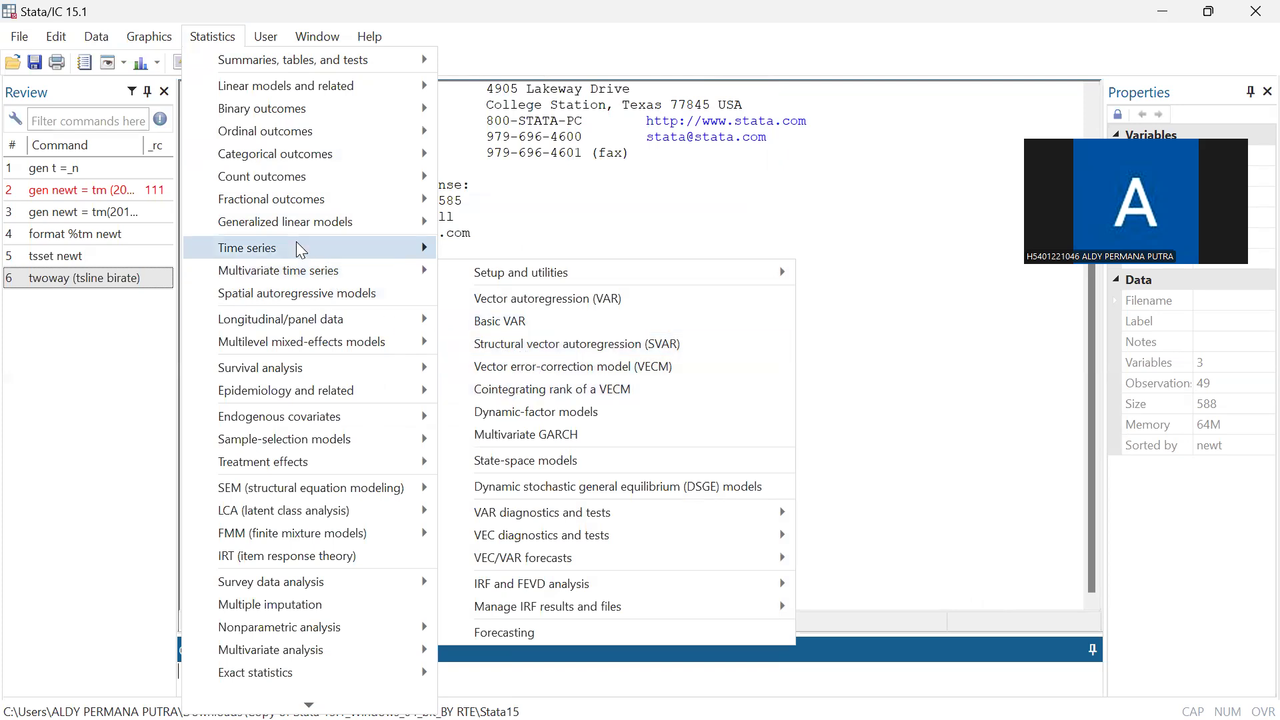
{"action": "mouse_move", "coordinate": [296, 241]}
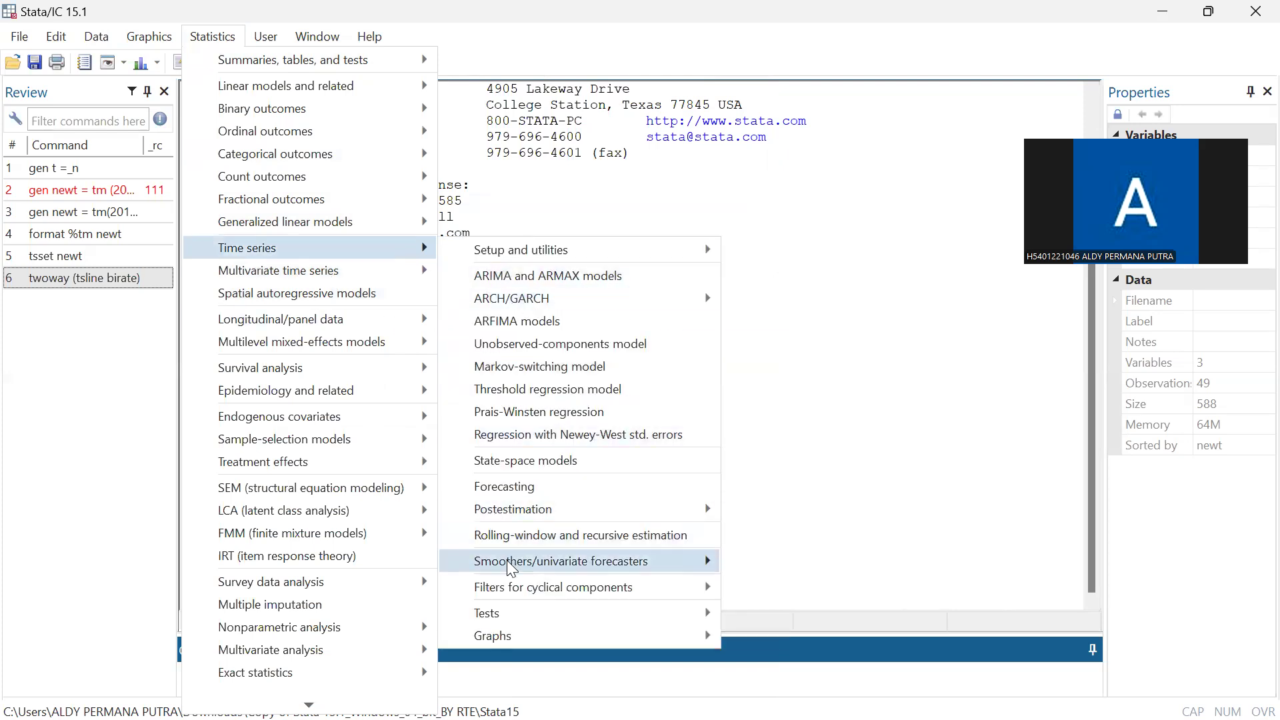
{"action": "mouse_move", "coordinate": [508, 618]}
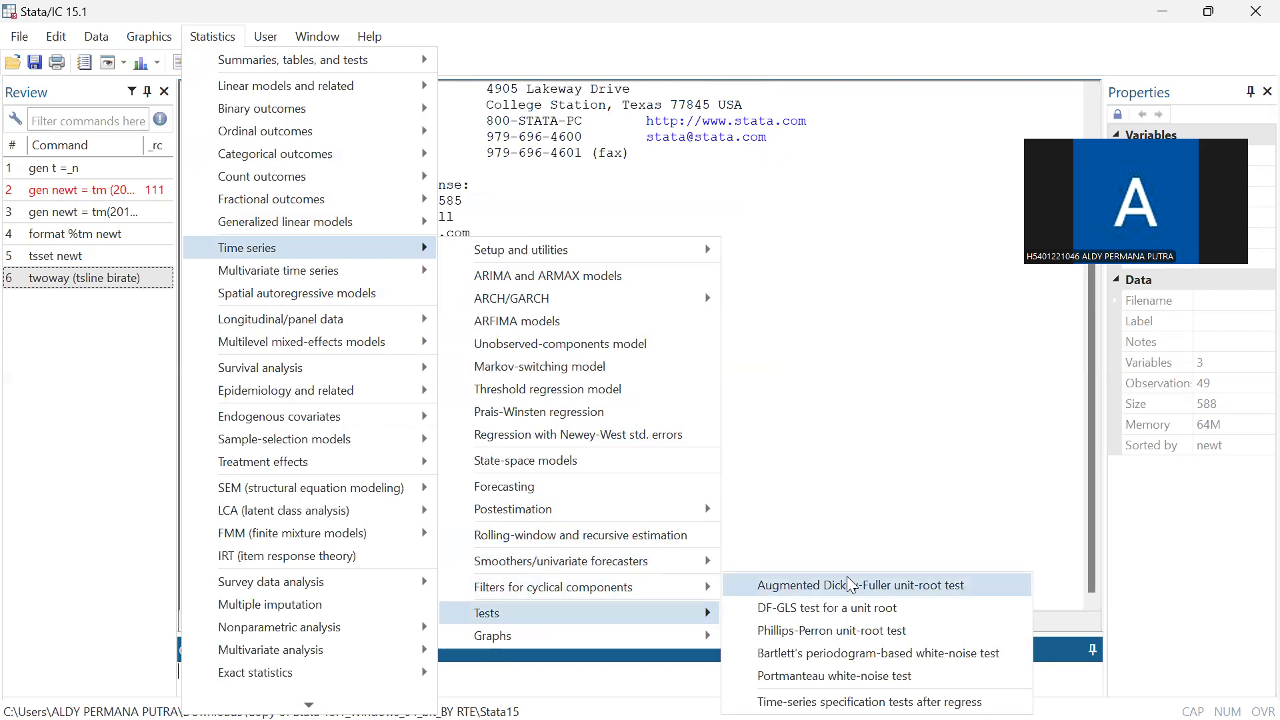
{"action": "left_click", "coordinate": [814, 591]}
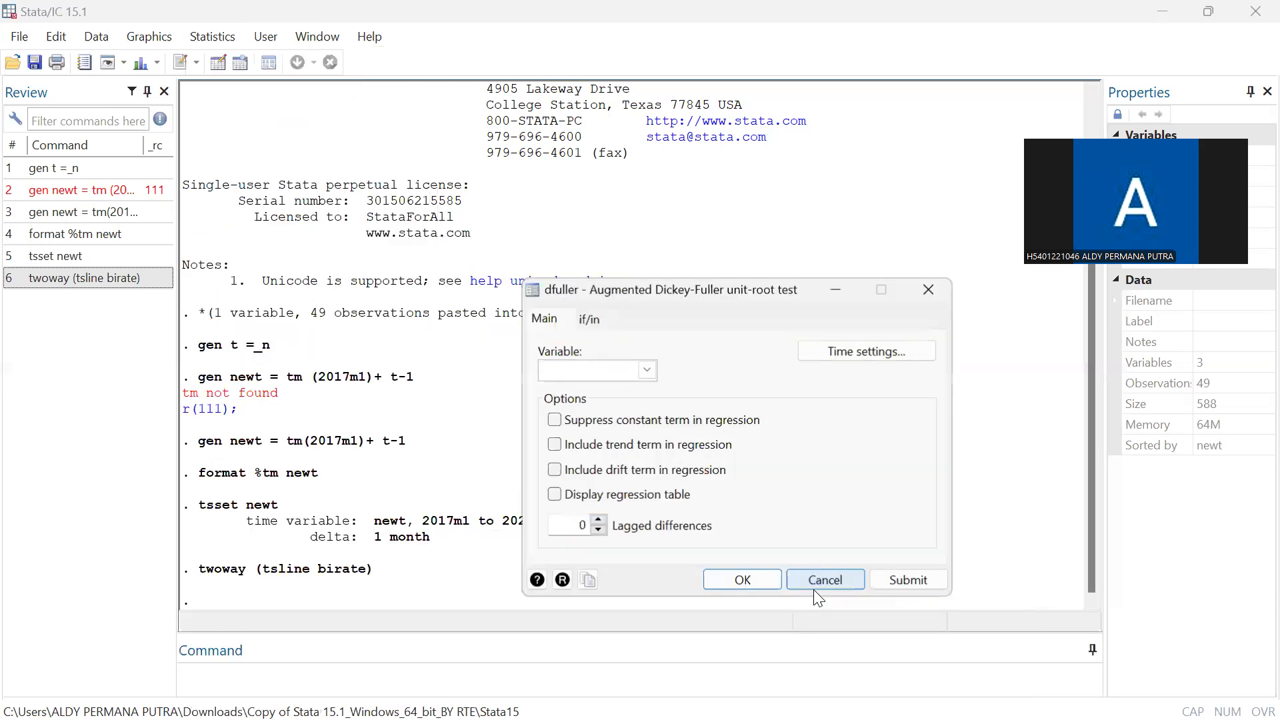
{"action": "left_click", "coordinate": [647, 370]}
{"action": "left_click", "coordinate": [603, 390]}
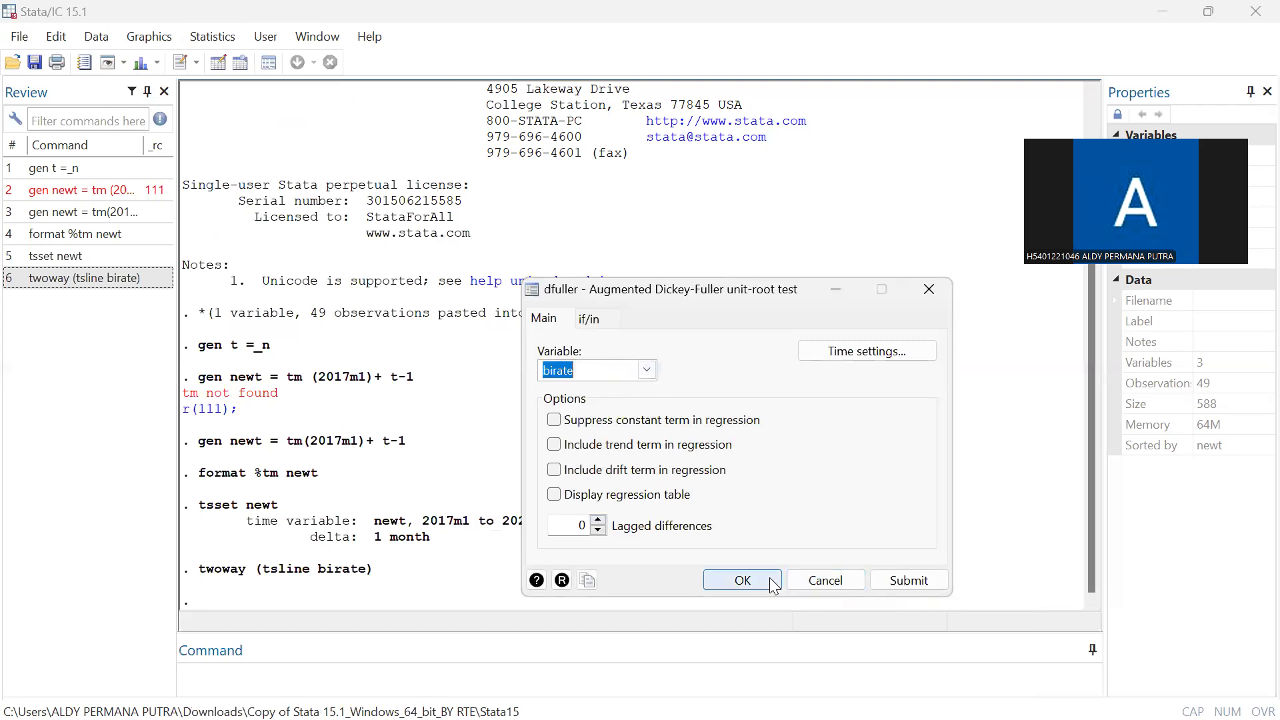
{"action": "left_click", "coordinate": [743, 580]}
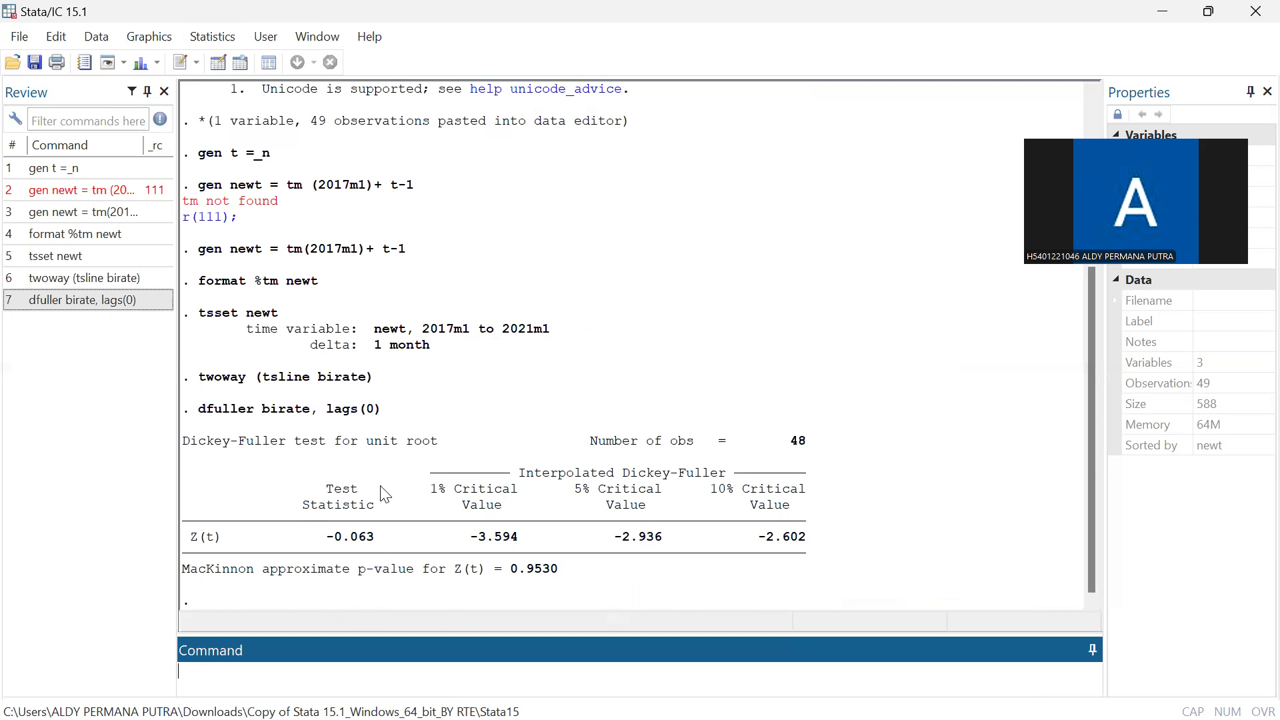
Recall the birate unit-root test command and run it on the first difference as dfuller D.birate, lags(0).
{"action": "left_click", "coordinate": [120, 307]}
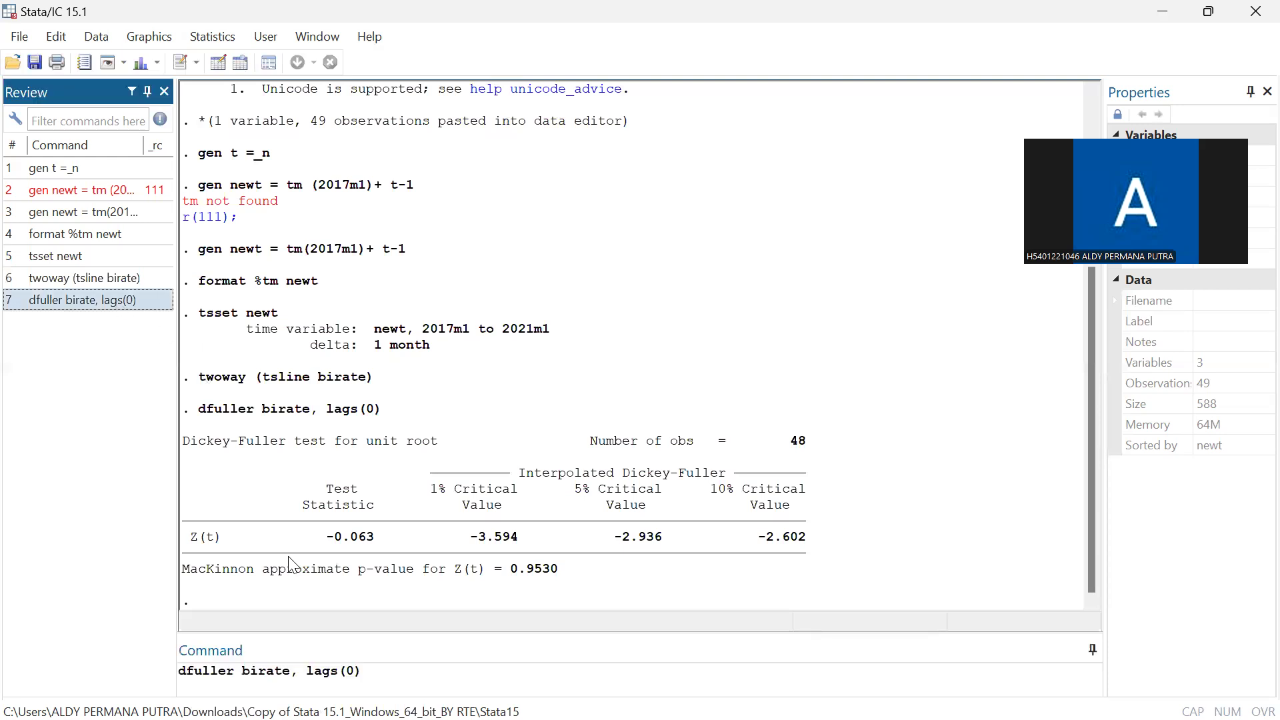
{"action": "left_click", "coordinate": [244, 670]}
{"action": "type", "text": "d"}
{"action": "key", "text": "BackSpace"}
{"action": "key", "text": "Caps_Lock"}
{"action": "type", "text": "D"}
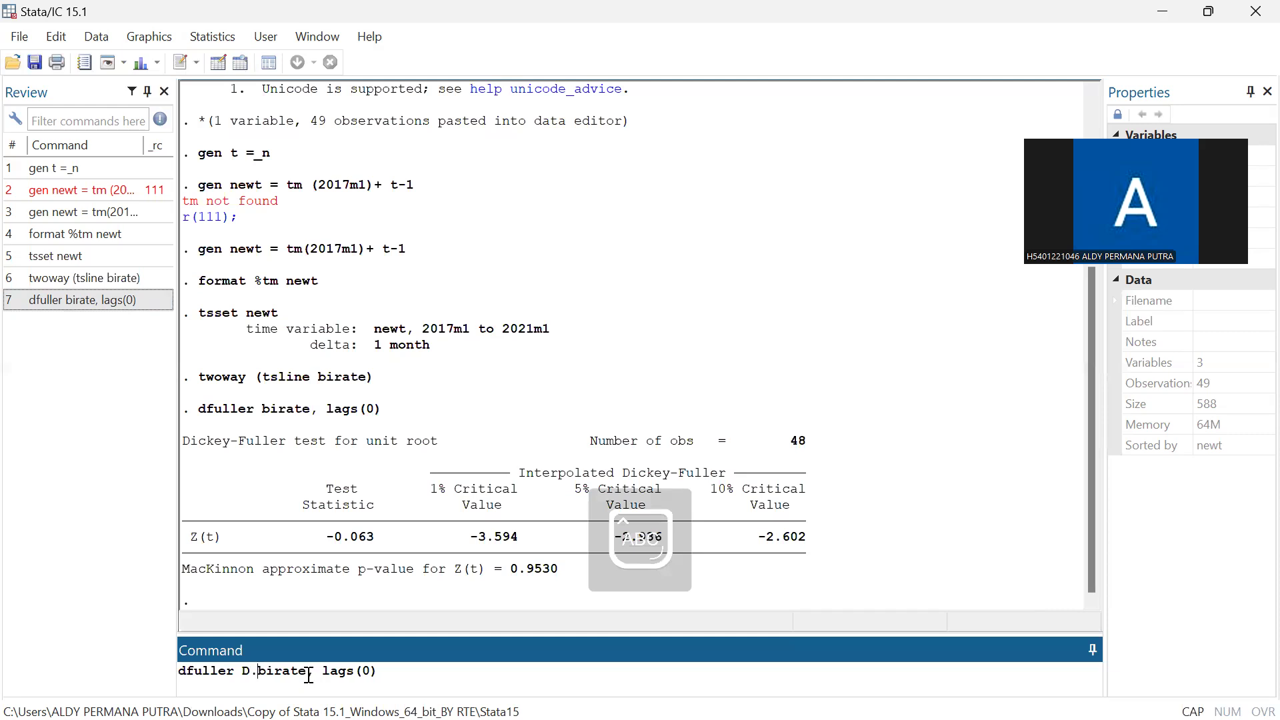
{"action": "type", "text": "."}
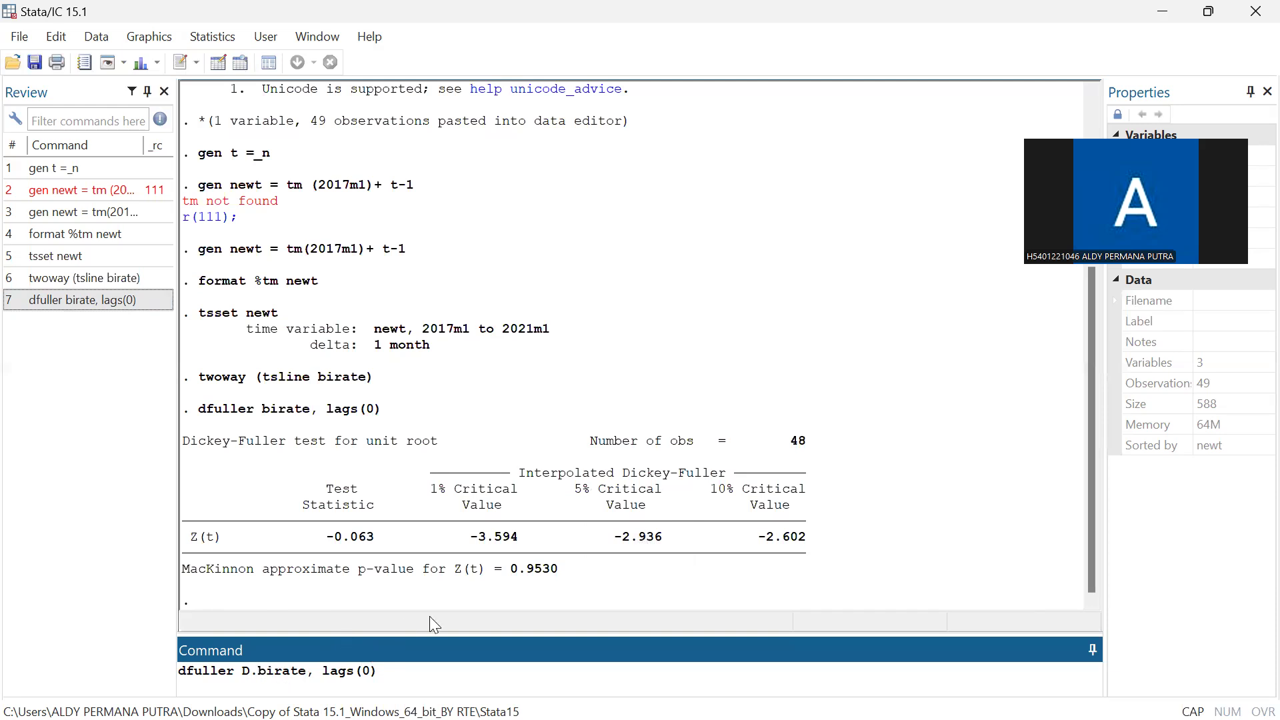
{"action": "key", "text": "Return"}
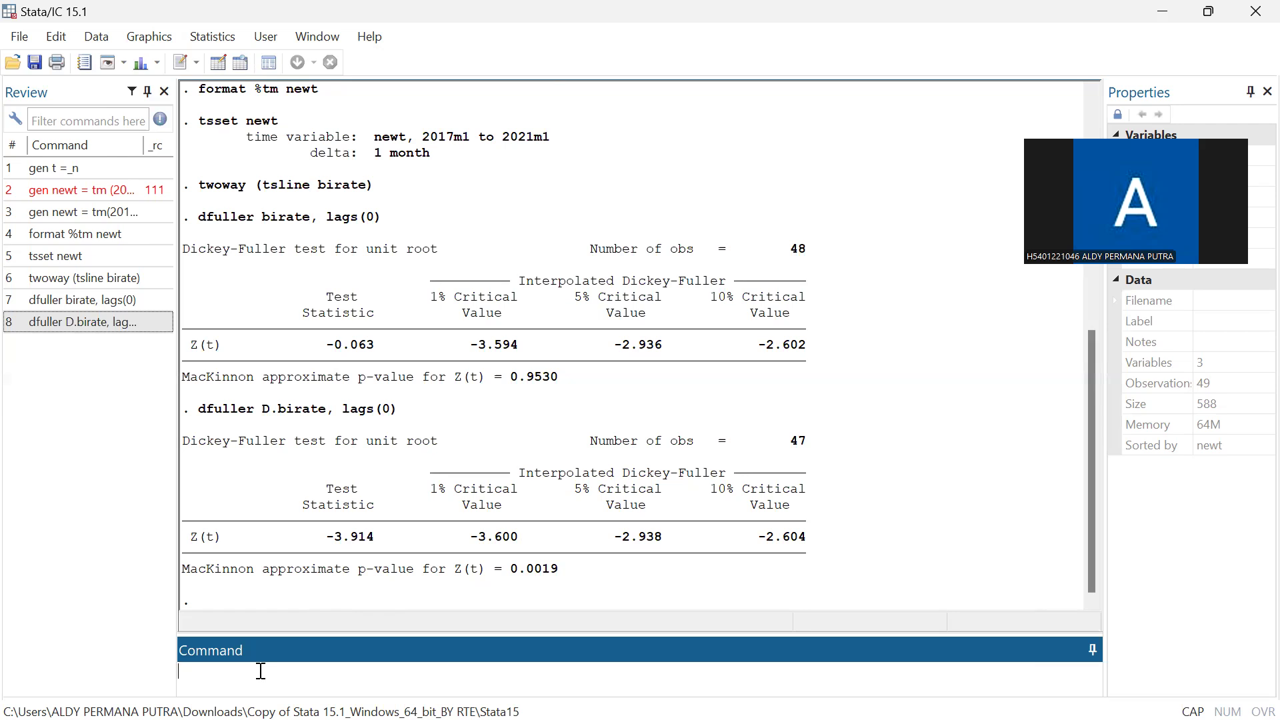
Plot the autocorrelations of differenced birate with the command ac D.birate, then minimize the graph.
{"action": "key", "text": "Caps_Lock"}
{"action": "type", "text": "ac"}
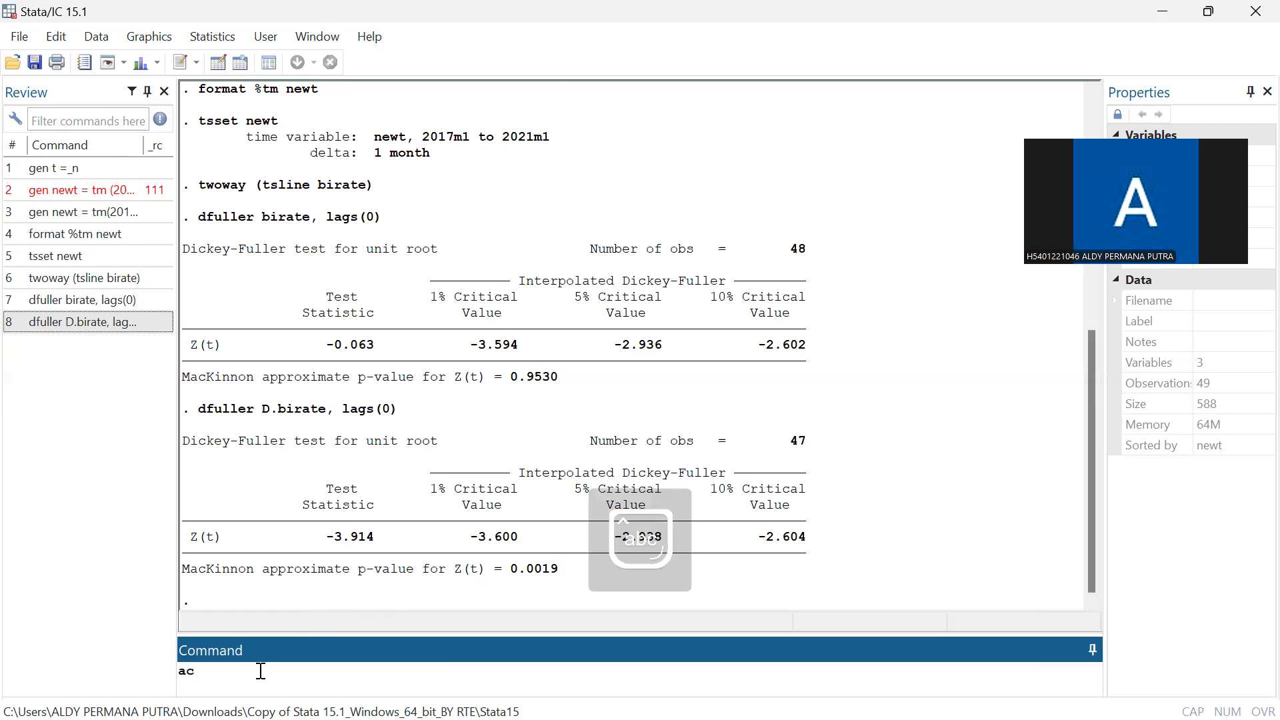
{"action": "key", "text": "Caps_Lock"}
{"action": "type", "text": "D."}
{"action": "key", "text": "Caps_Lock"}
{"action": "type", "text": "birate"}
{"action": "key", "text": "Return"}
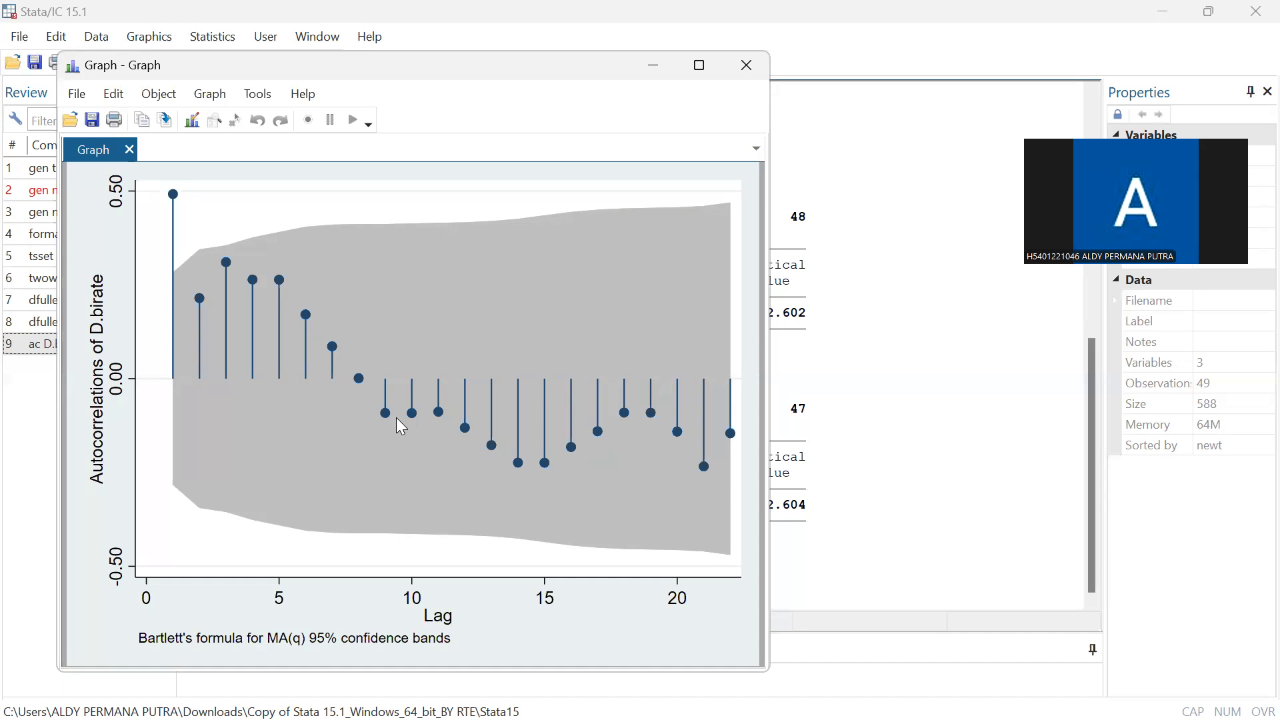
{"action": "left_click", "coordinate": [654, 70]}
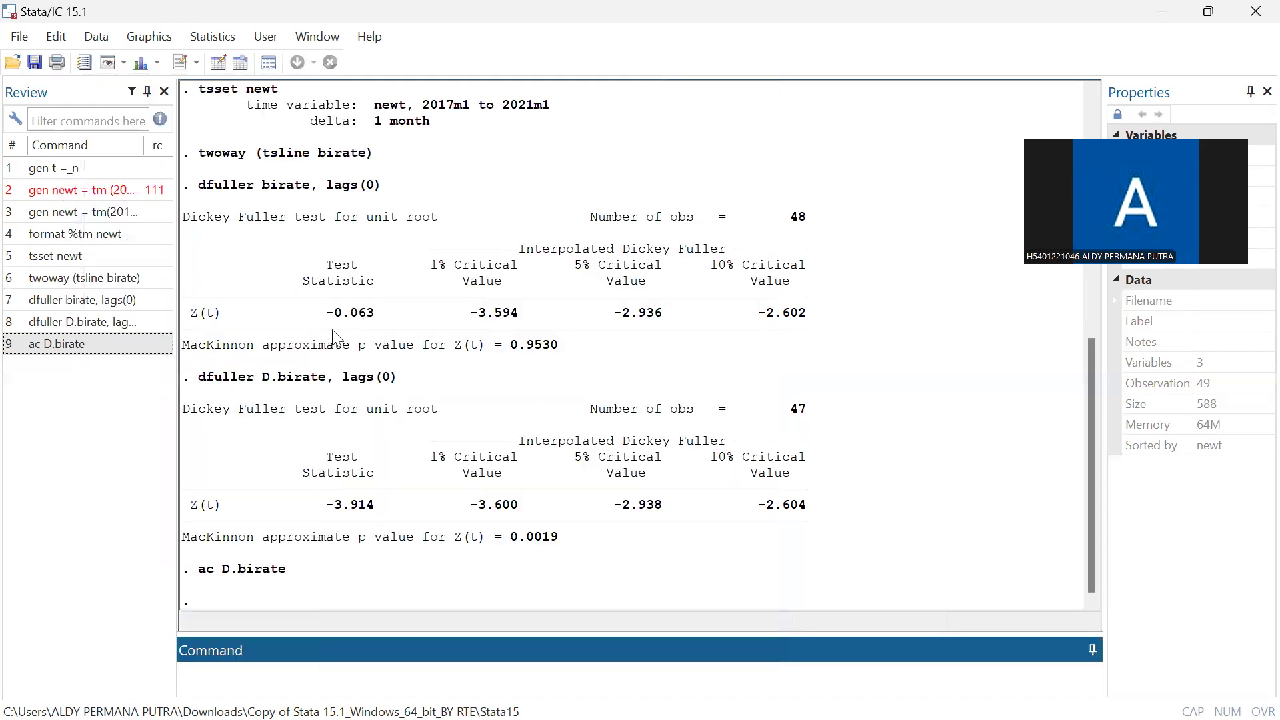
Plot the partial autocorrelations of differenced birate with the command pac D.birate, then minimize the graph.
{"action": "type", "text": "pac"}
{"action": "key", "text": "Caps_Lock"}
{"action": "type", "text": "D."}
{"action": "key", "text": "Caps_Lock"}
{"action": "type", "text": "birate"}
{"action": "key", "text": "Return"}
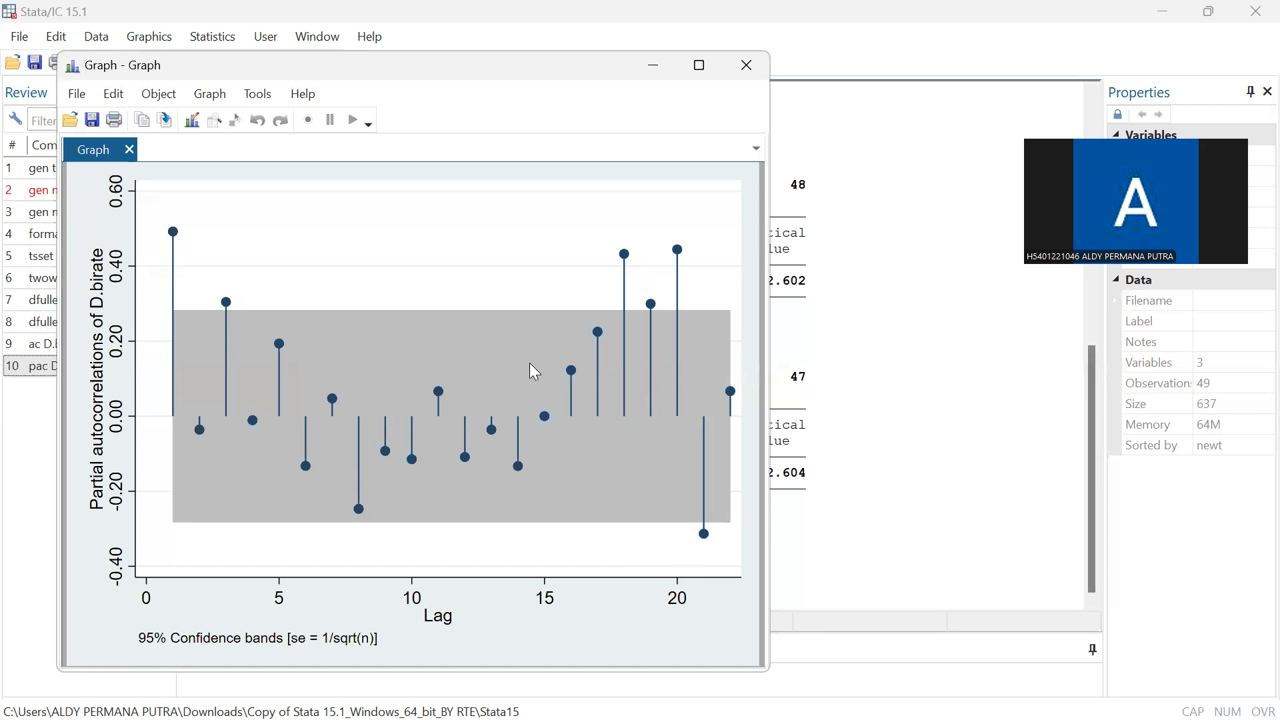
{"action": "left_click", "coordinate": [672, 73]}
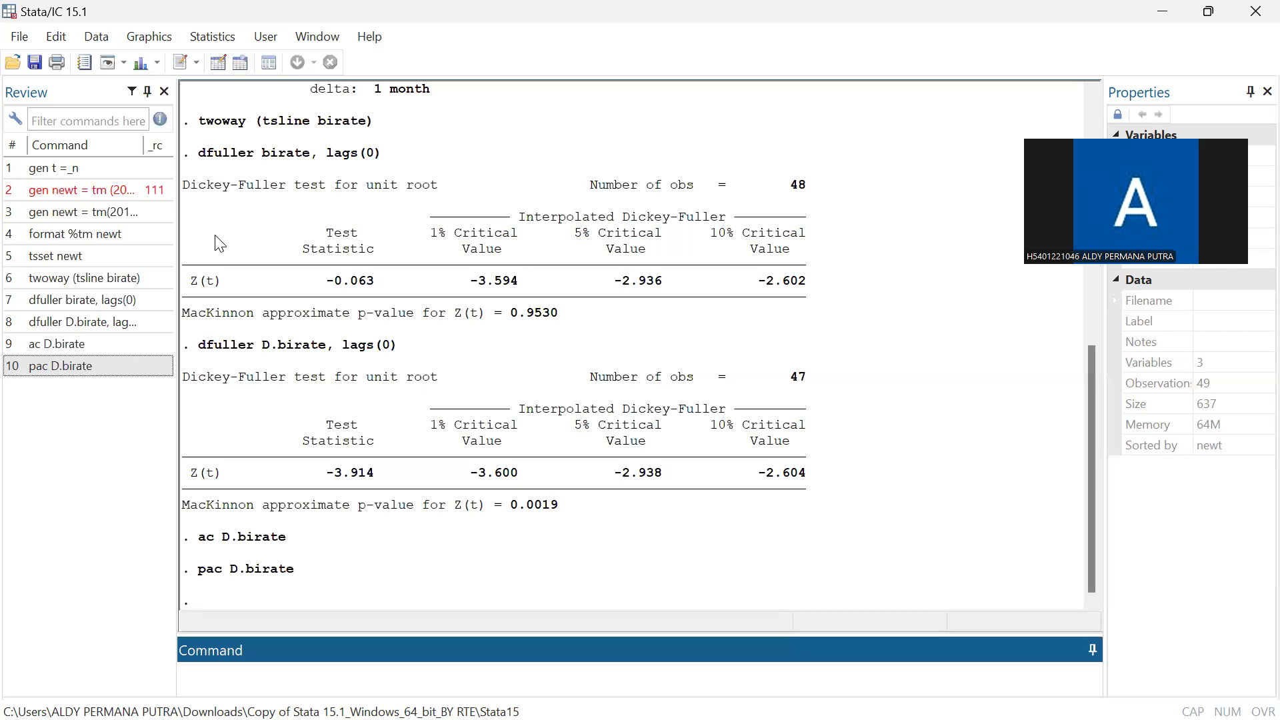
Start an ARIMA model specification and choose birate as its dependent variable.
{"action": "left_click", "coordinate": [228, 37]}
{"action": "mouse_move", "coordinate": [294, 260]}
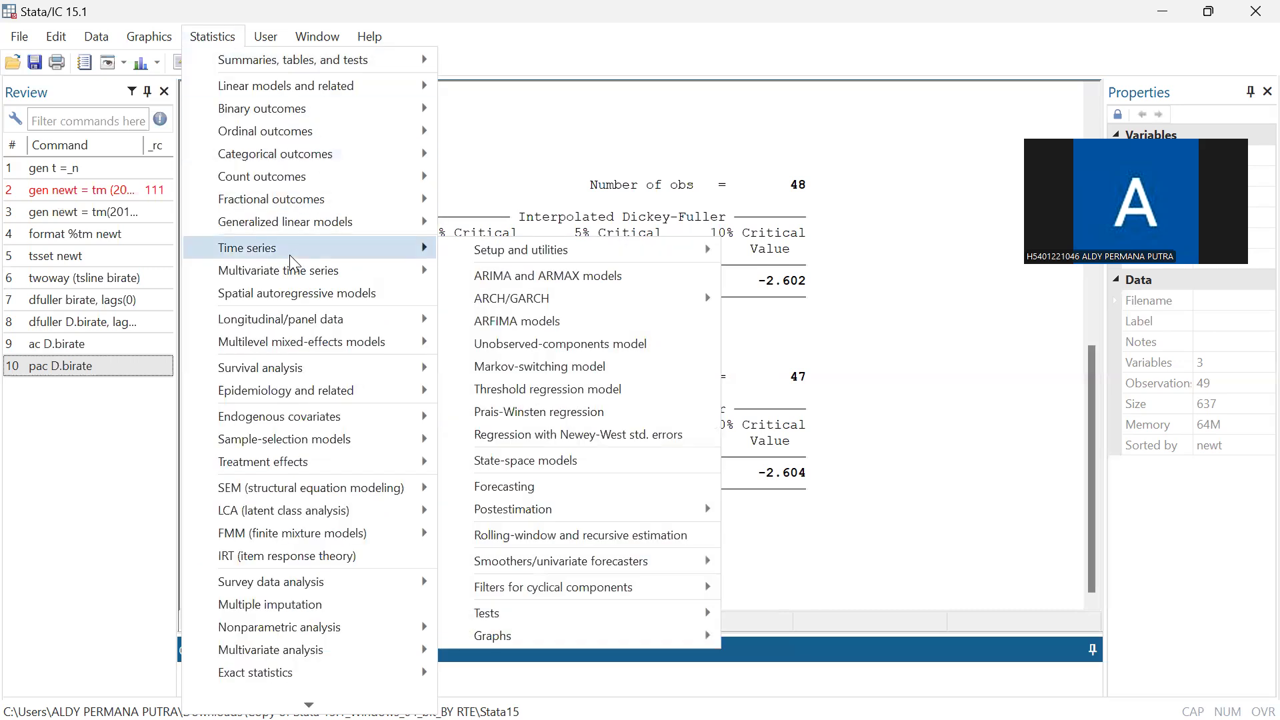
{"action": "left_click", "coordinate": [504, 280]}
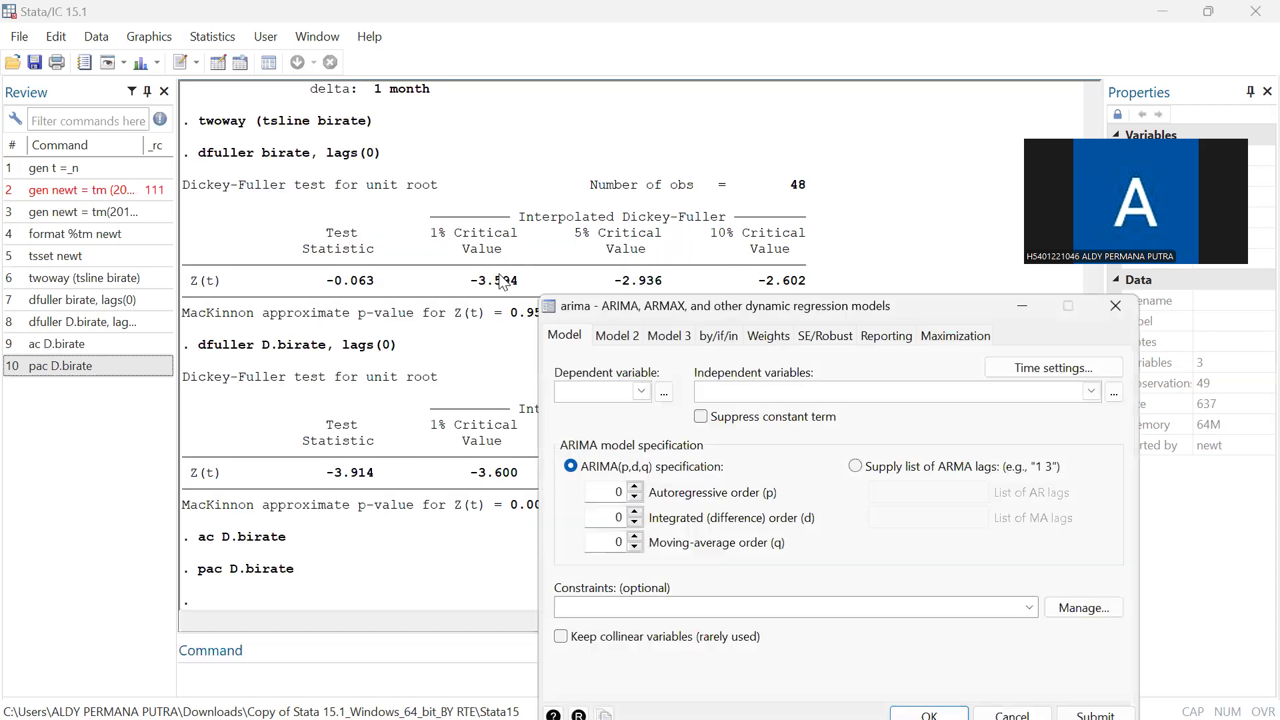
{"action": "left_click", "coordinate": [644, 388]}
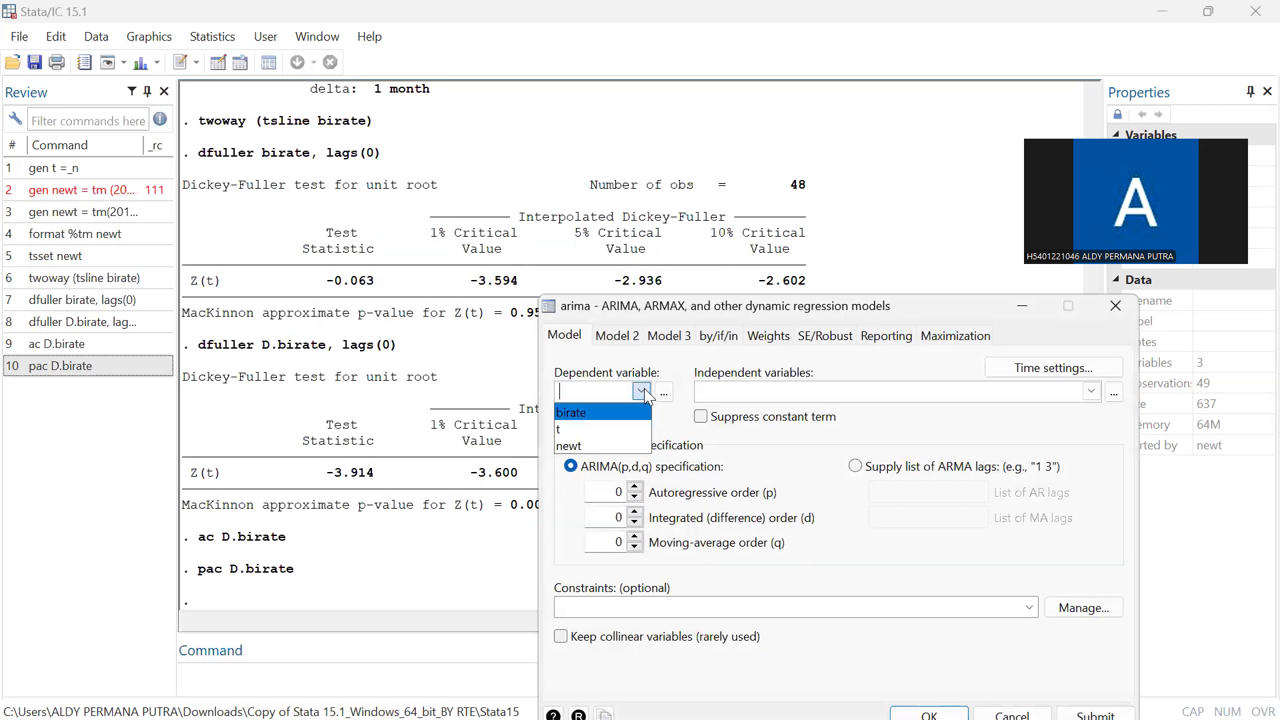
{"action": "left_click", "coordinate": [617, 412]}
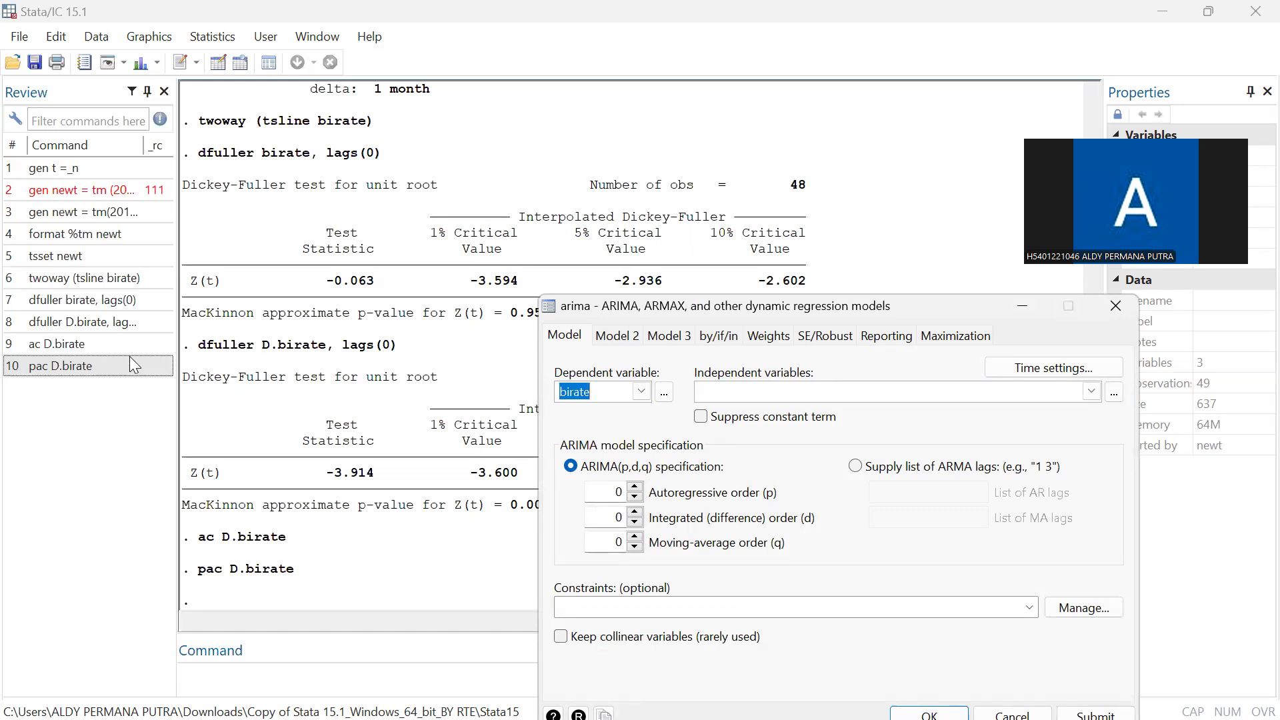
Rerun the earlier ac D.birate command to review the autocorrelation graph, then minimize it.
{"action": "left_click", "coordinate": [112, 343]}
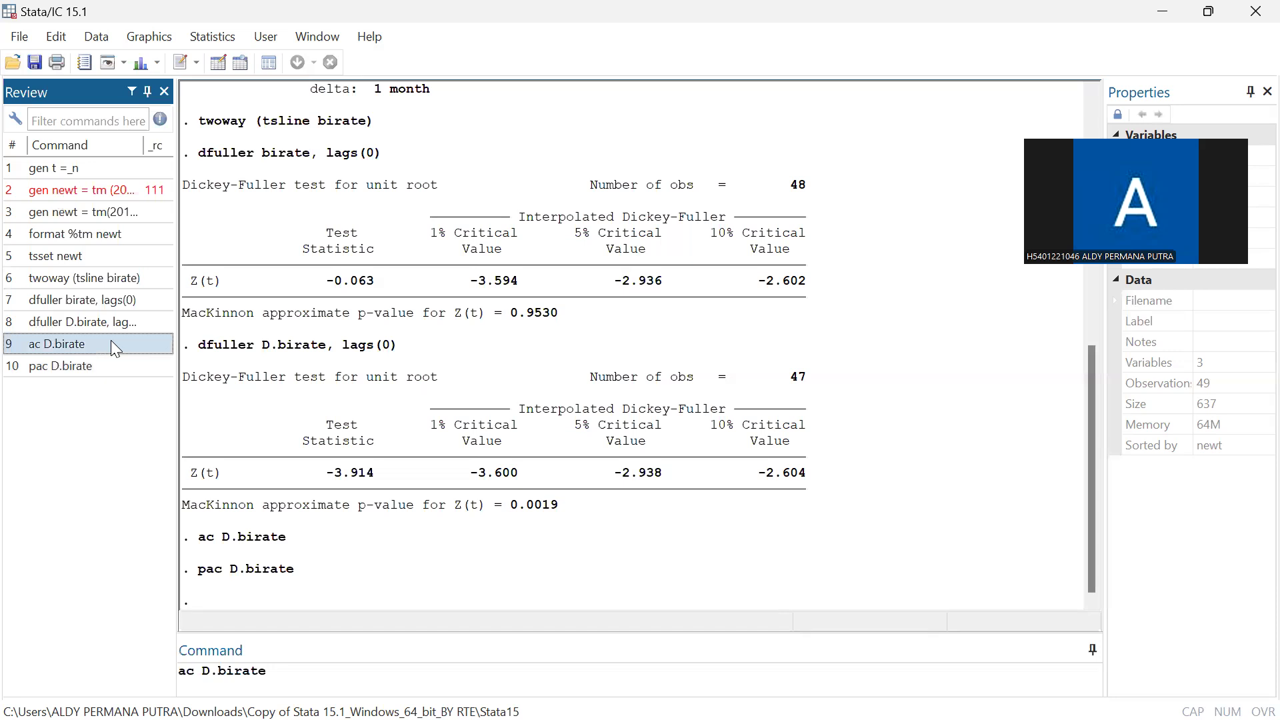
{"action": "double_click", "coordinate": [111, 342]}
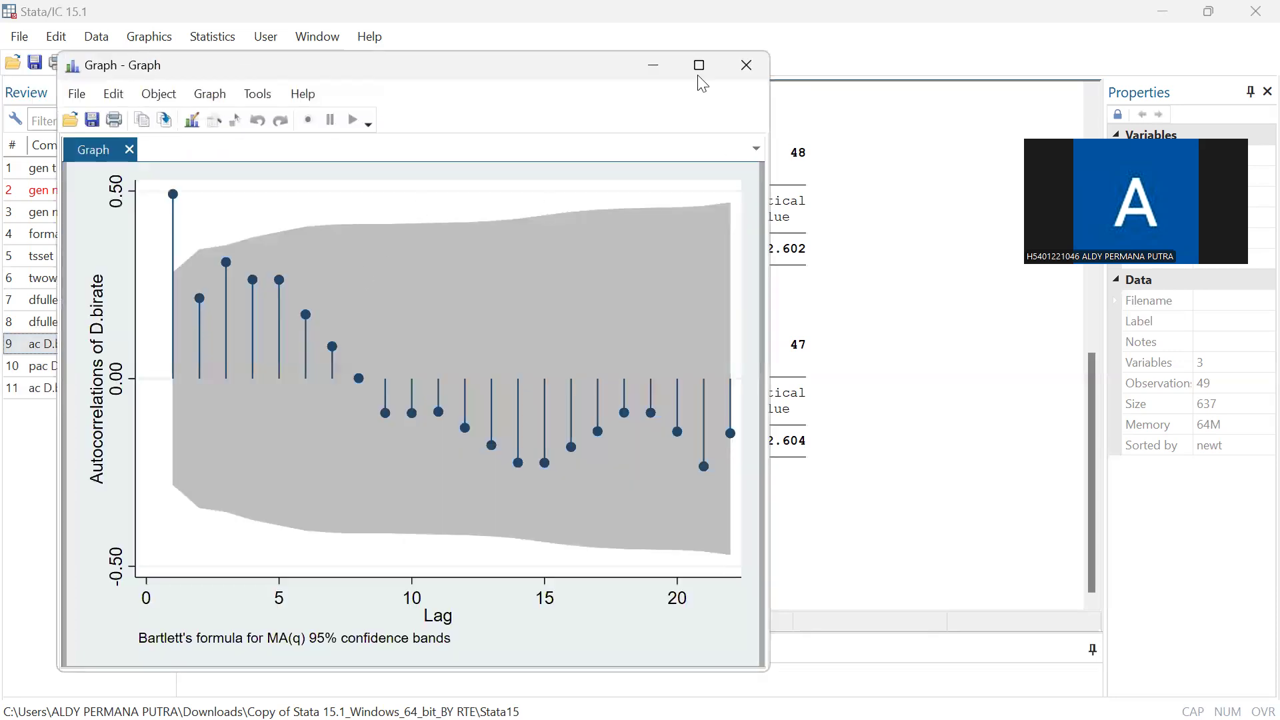
{"action": "left_click", "coordinate": [664, 65]}
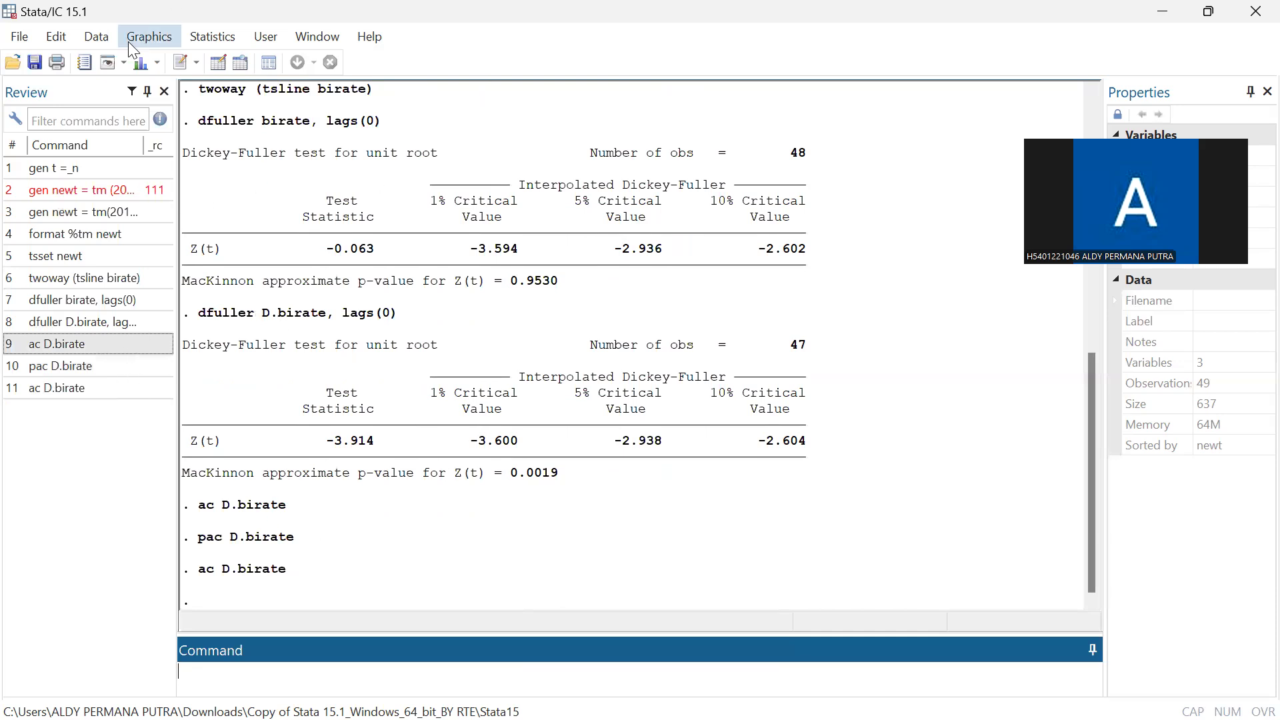
{"action": "left_click", "coordinate": [155, 29]}
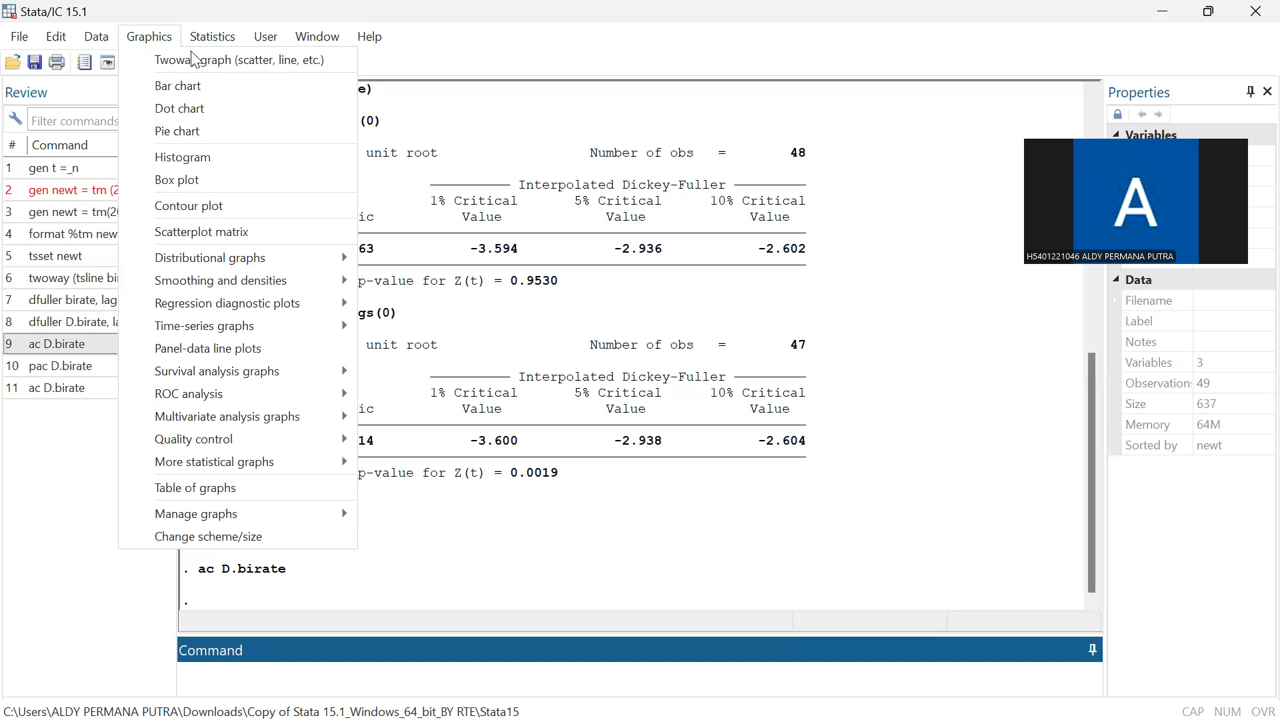
Reopen the ARIMA specification, set autoregressive order 2, difference order 1 and moving-average order 1, and show the seasonal settings.
{"action": "mouse_move", "coordinate": [213, 36]}
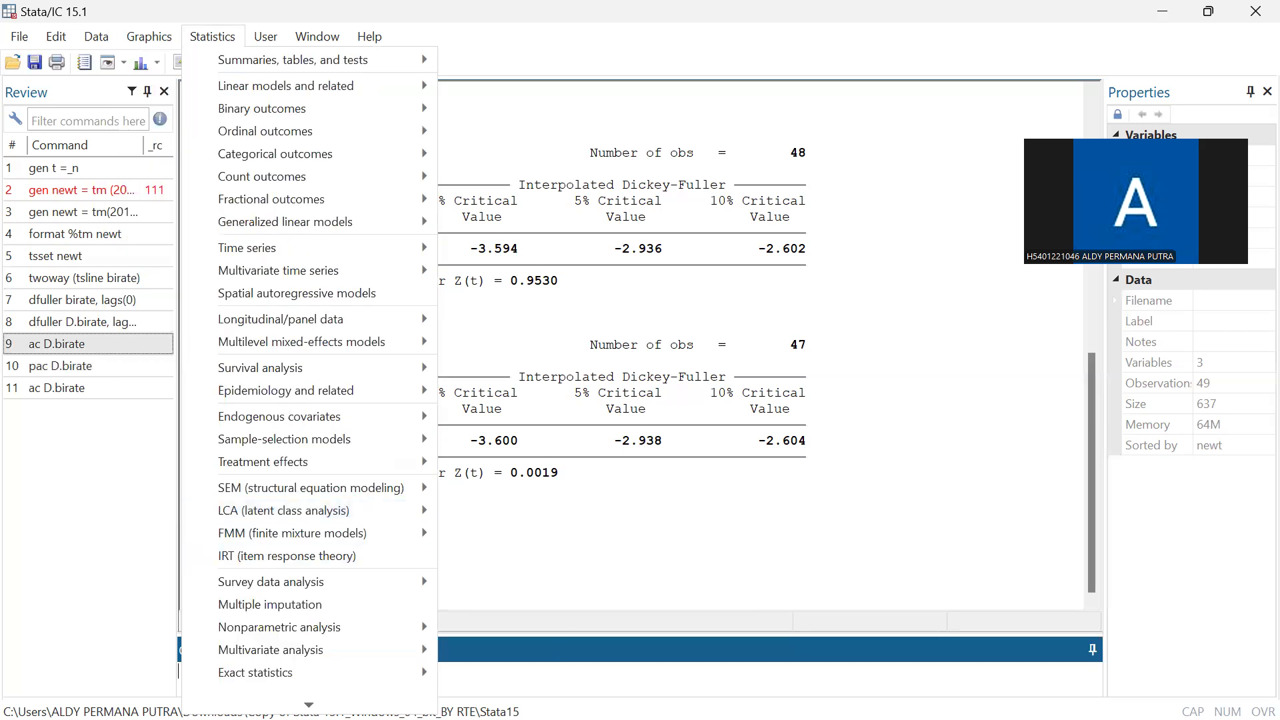
{"action": "left_click", "coordinate": [482, 233]}
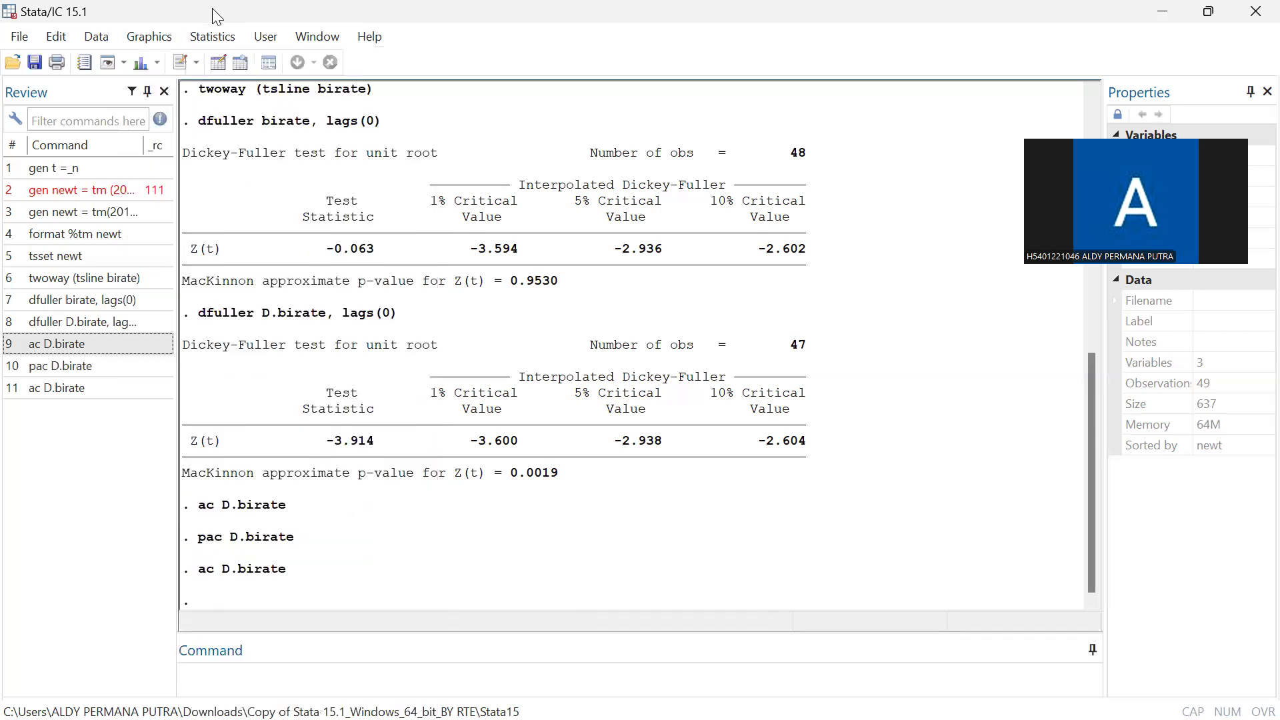
{"action": "left_click", "coordinate": [219, 35]}
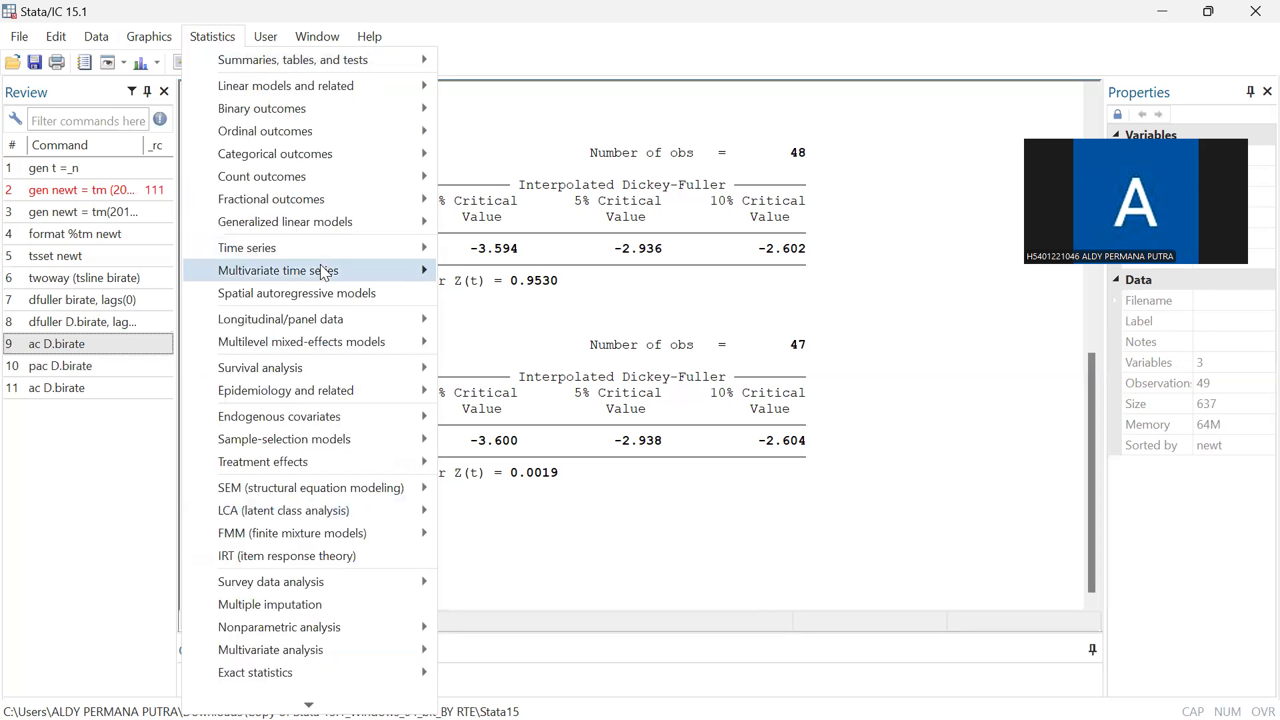
{"action": "mouse_move", "coordinate": [306, 255]}
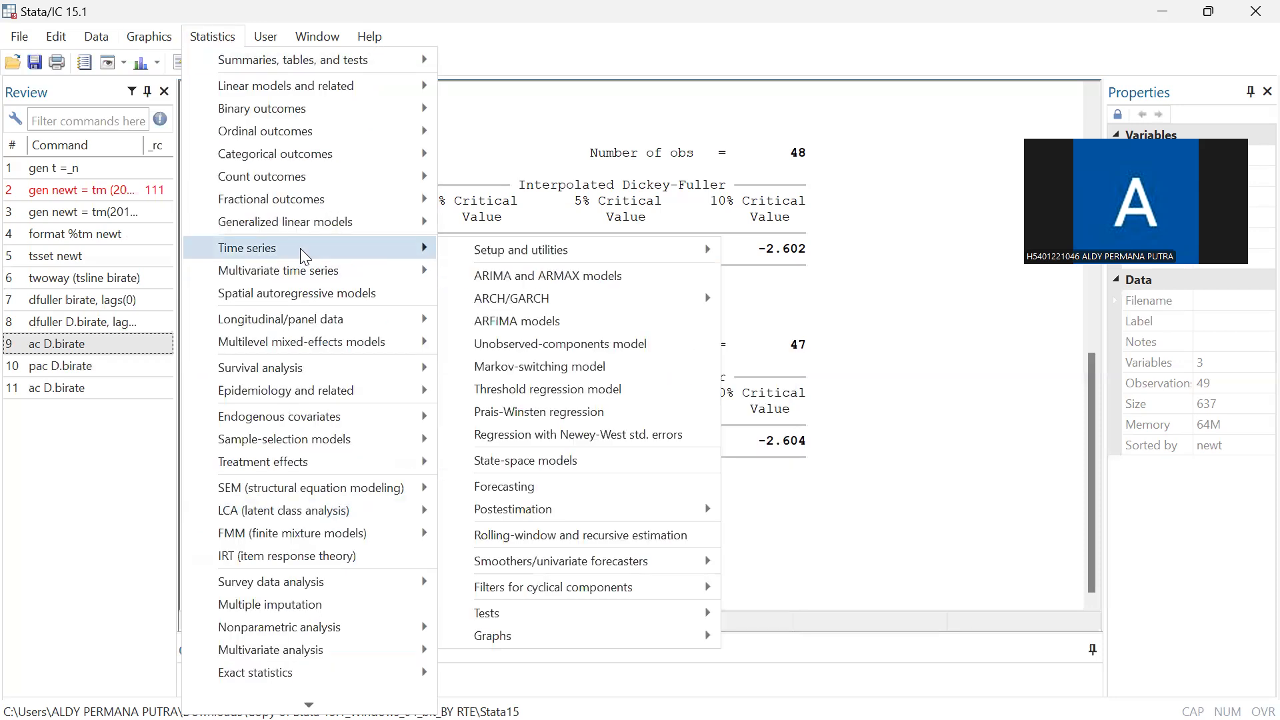
{"action": "left_click", "coordinate": [588, 277]}
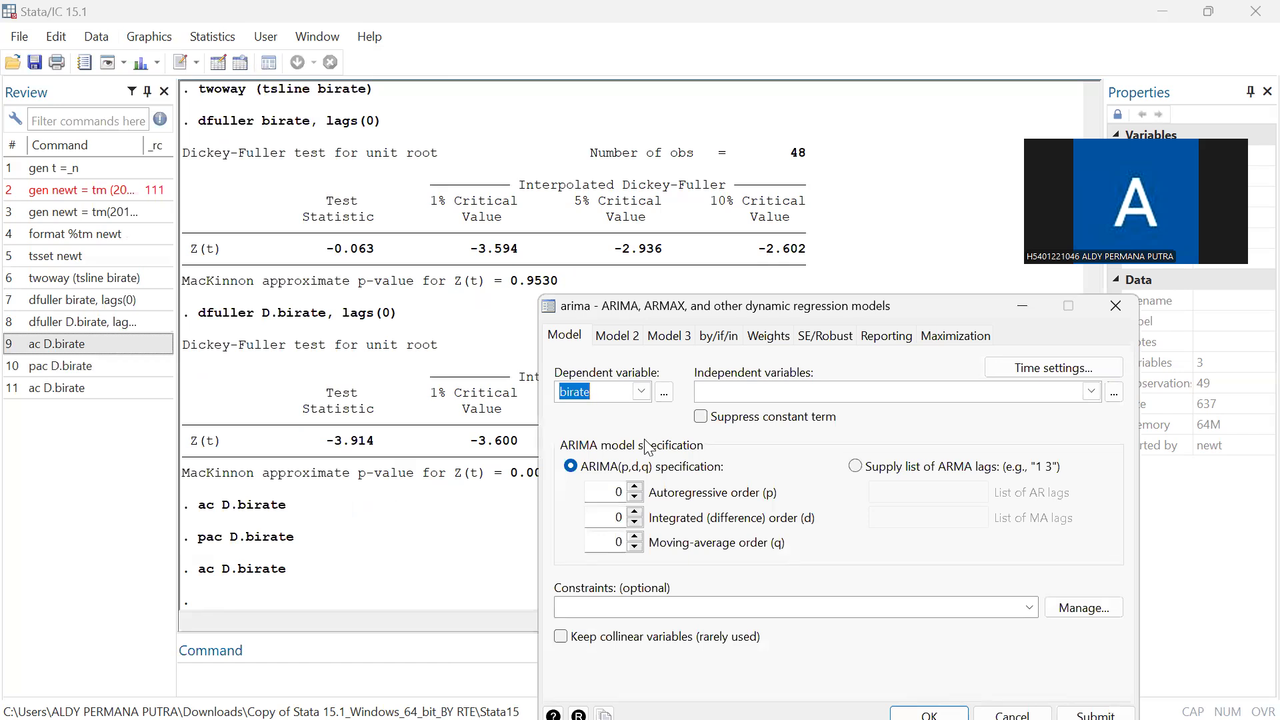
{"action": "left_click", "coordinate": [635, 487]}
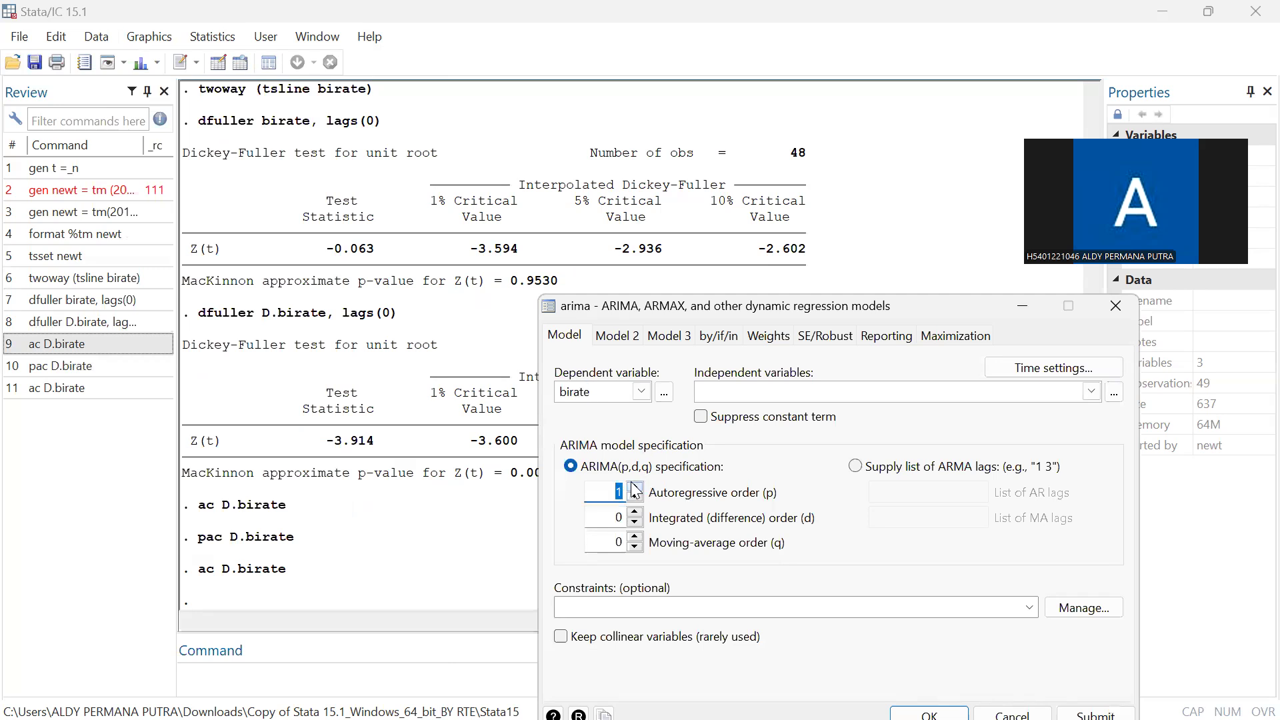
{"action": "left_click", "coordinate": [636, 537]}
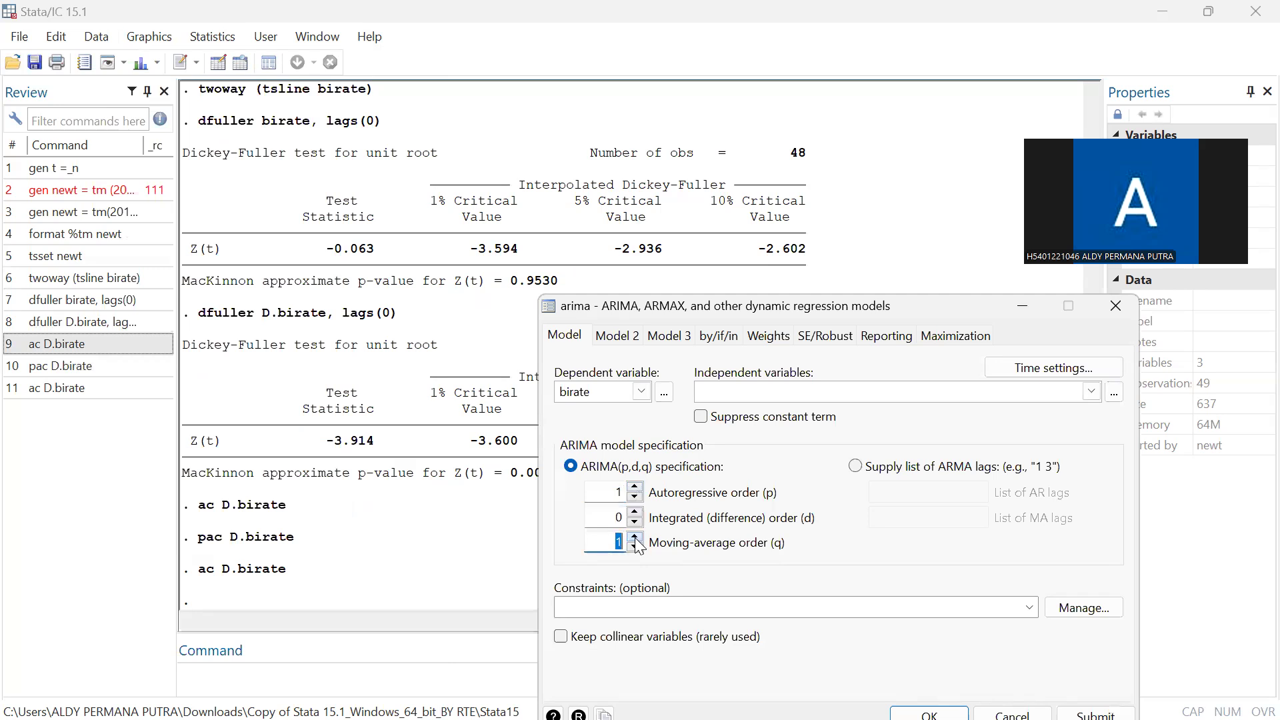
{"action": "left_click", "coordinate": [636, 488]}
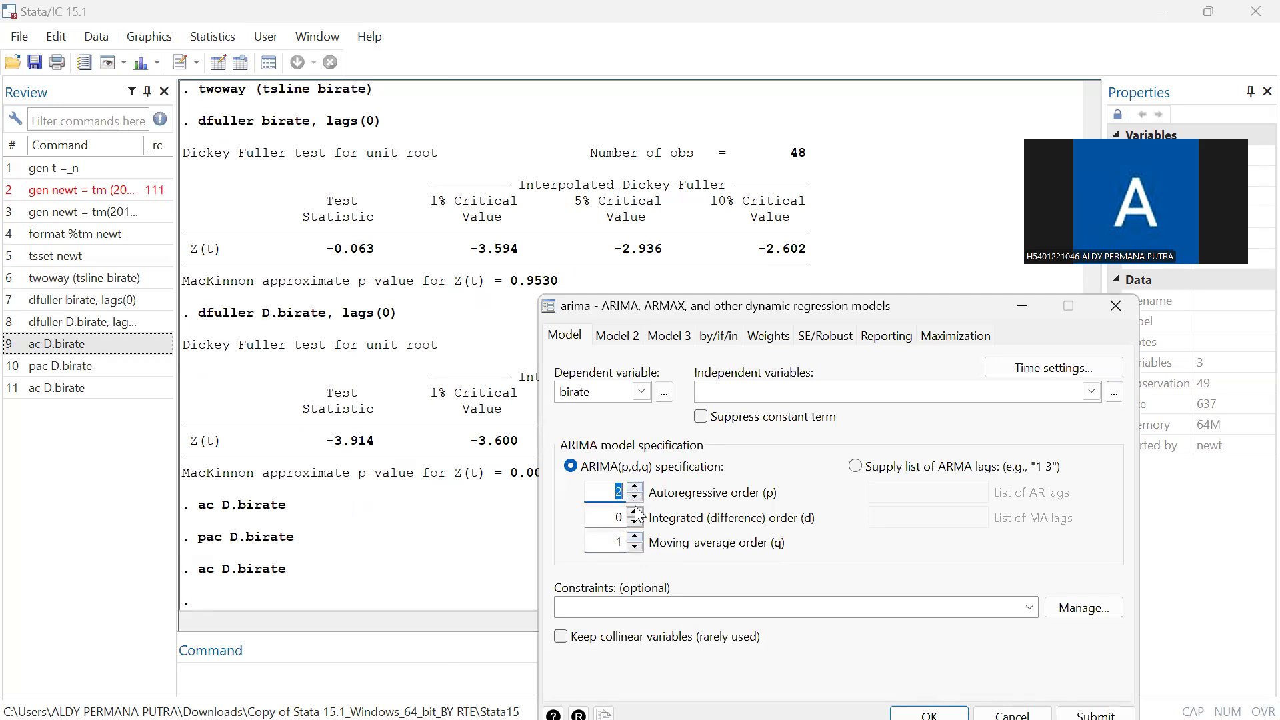
{"action": "left_click", "coordinate": [636, 513]}
{"action": "left_click", "coordinate": [627, 336]}
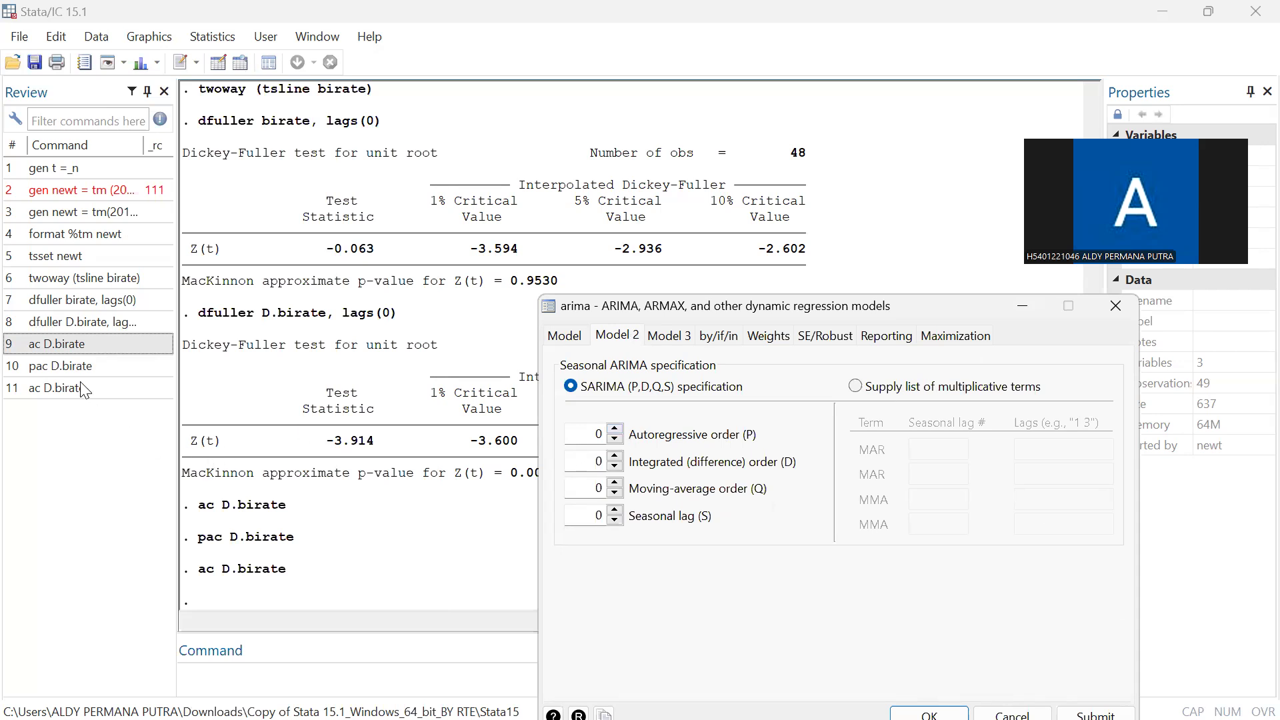
Rerun the earlier pac D.birate command to review the partial autocorrelation graph, then minimize it.
{"action": "left_click", "coordinate": [62, 365]}
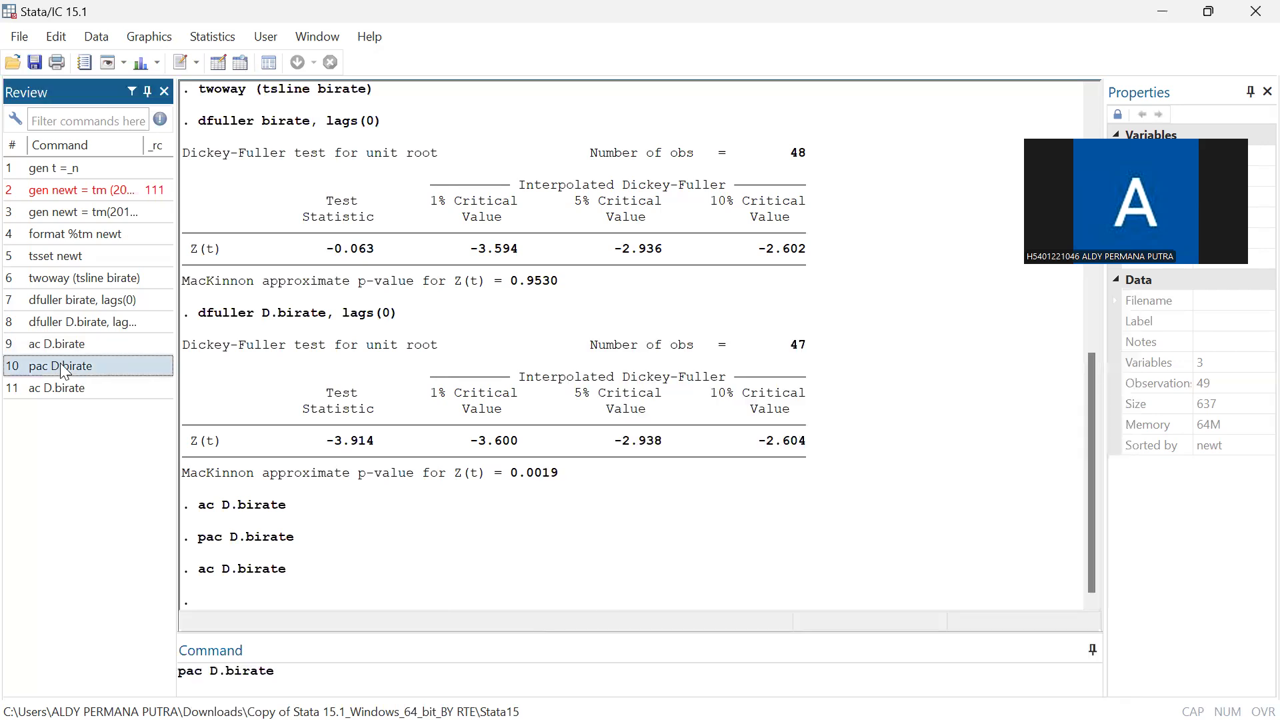
{"action": "double_click", "coordinate": [60, 365]}
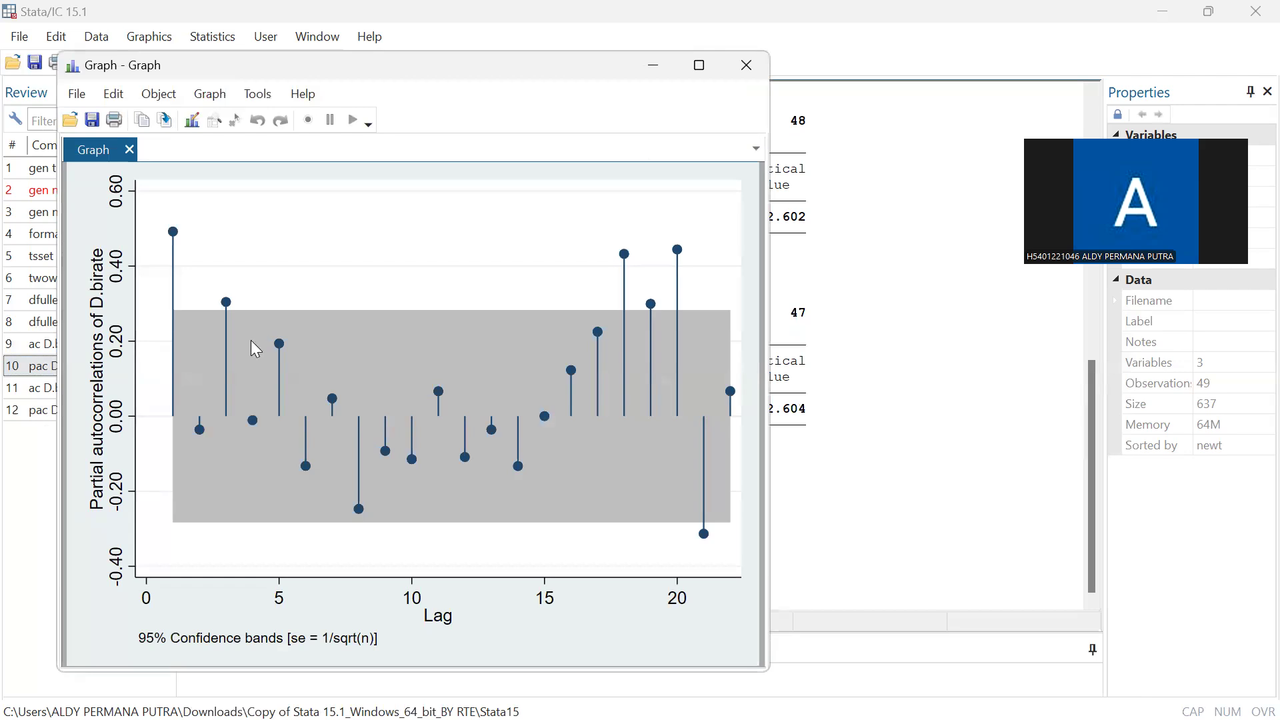
{"action": "left_click", "coordinate": [642, 73]}
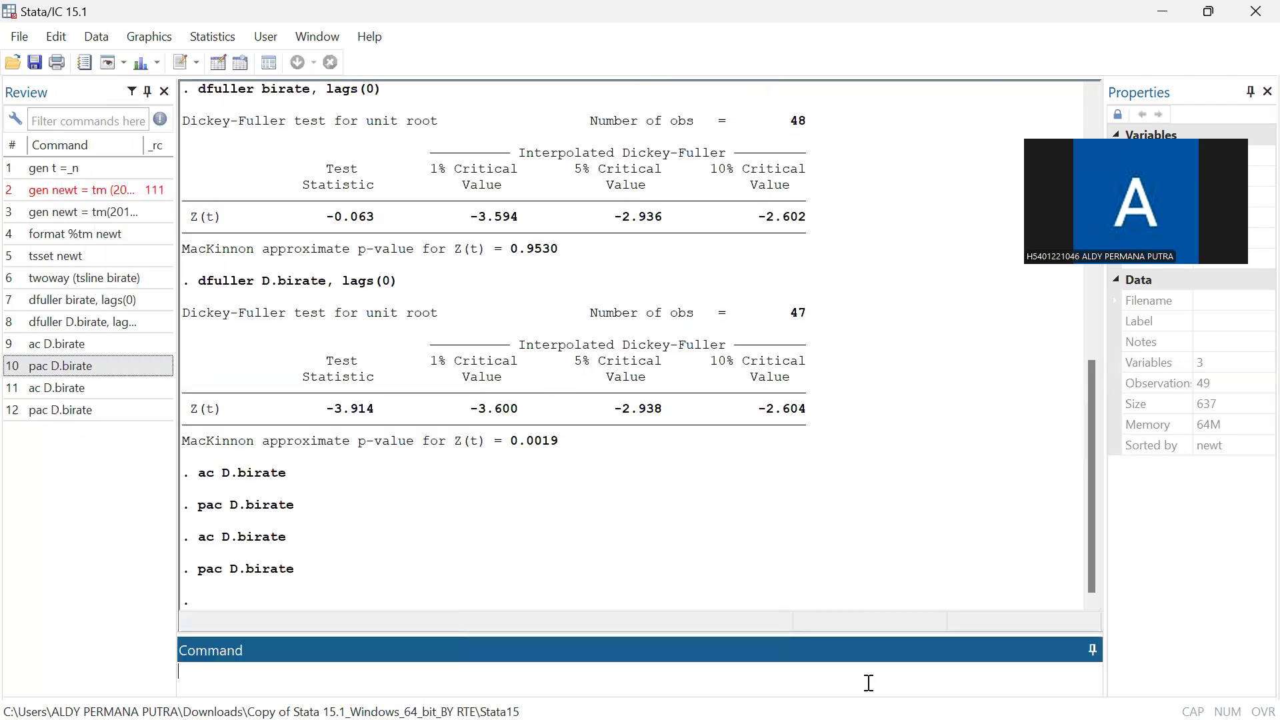
Set the seasonal autoregressive and difference orders to 1 and the seasonal lag to 12, then try to estimate the model.
{"action": "left_click", "coordinate": [206, 30]}
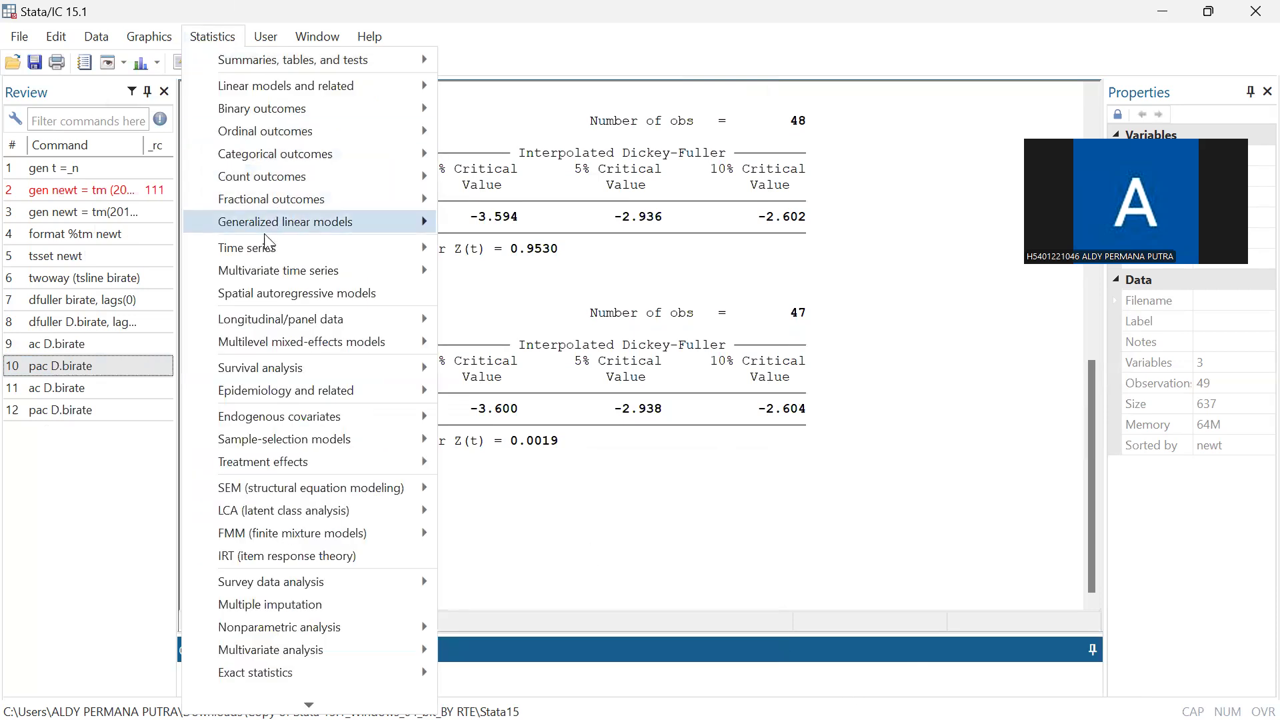
{"action": "mouse_move", "coordinate": [358, 260]}
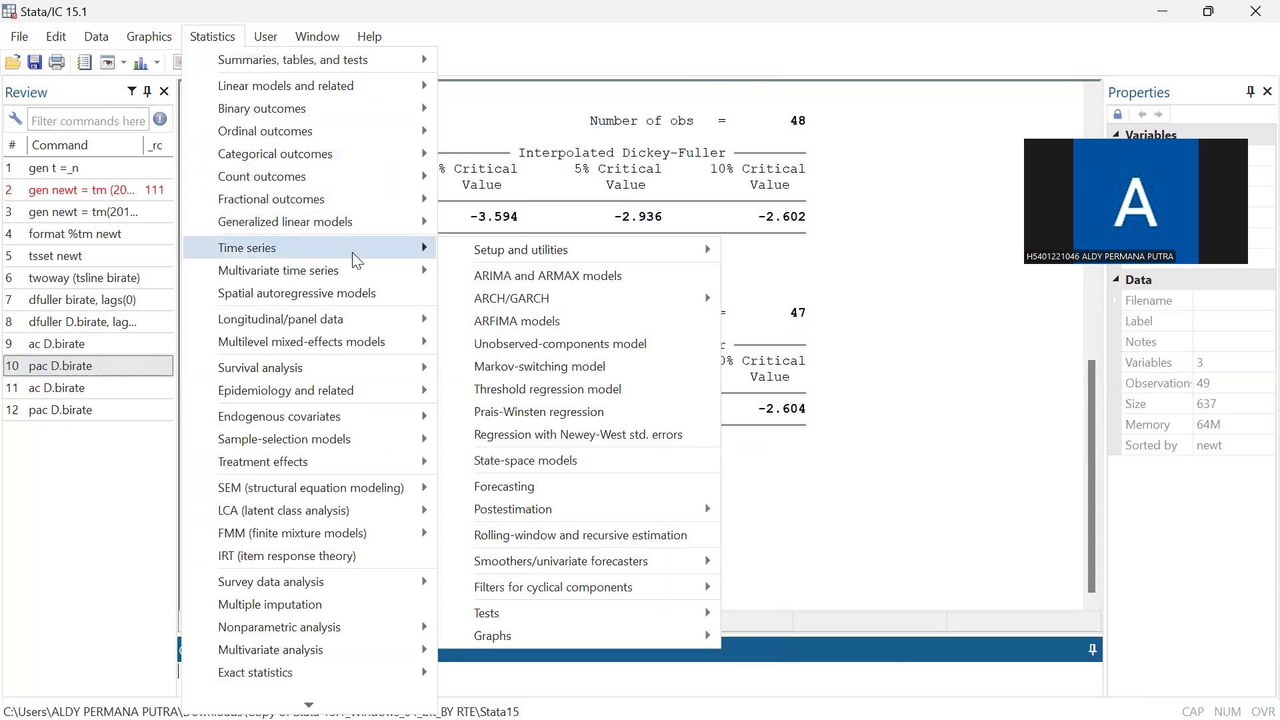
{"action": "left_click", "coordinate": [502, 277]}
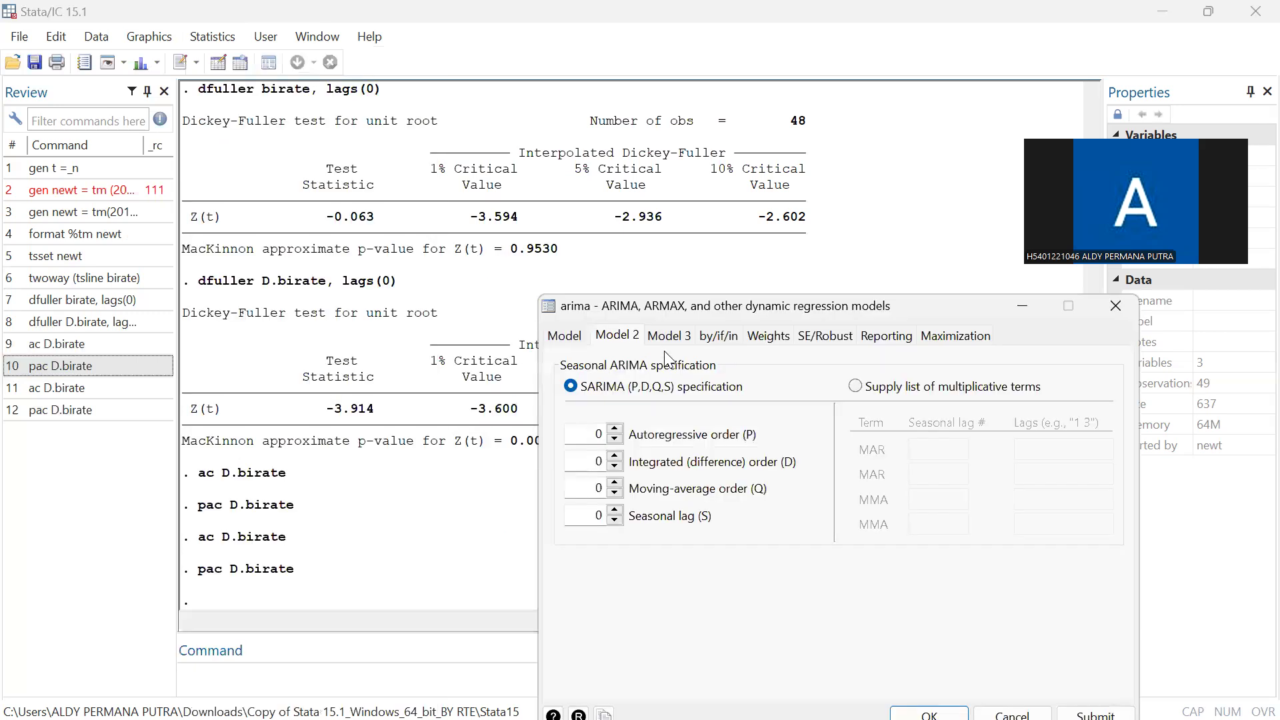
{"action": "left_click", "coordinate": [615, 430]}
{"action": "left_click", "coordinate": [616, 456]}
{"action": "double_click", "coordinate": [605, 507]}
{"action": "key", "text": "BackSpace"}
{"action": "type", "text": "12"}
{"action": "left_click", "coordinate": [930, 712]}
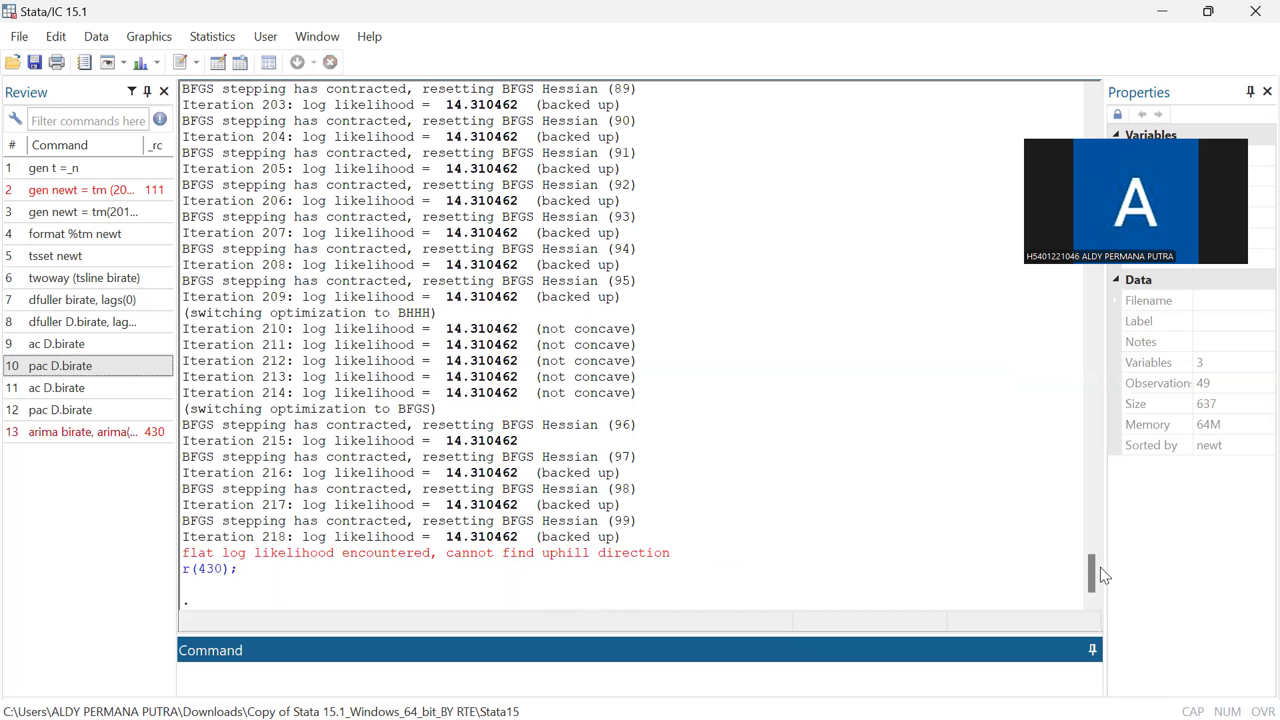
Recall the last arima command, change its autoregressive order to 1, and run arima birate, arima(1,1,1) sarima(1,1,0,12).
{"action": "left_click", "coordinate": [93, 437]}
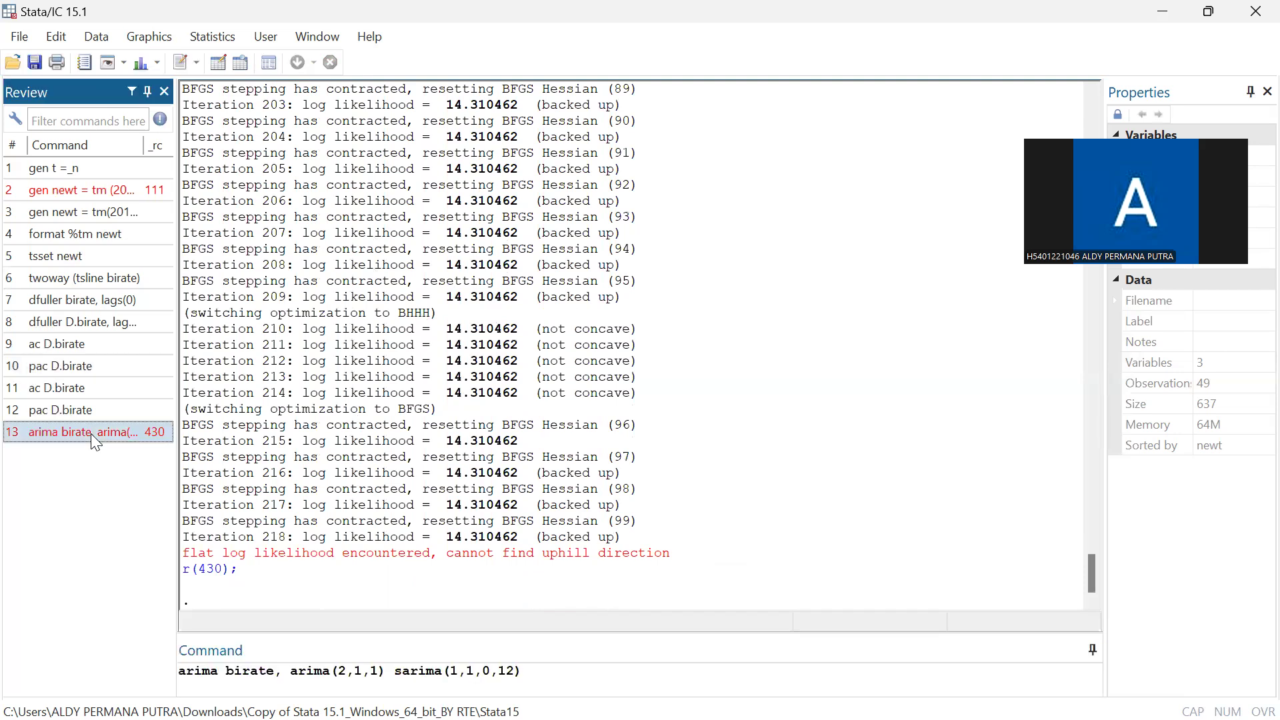
{"action": "left_click", "coordinate": [460, 672]}
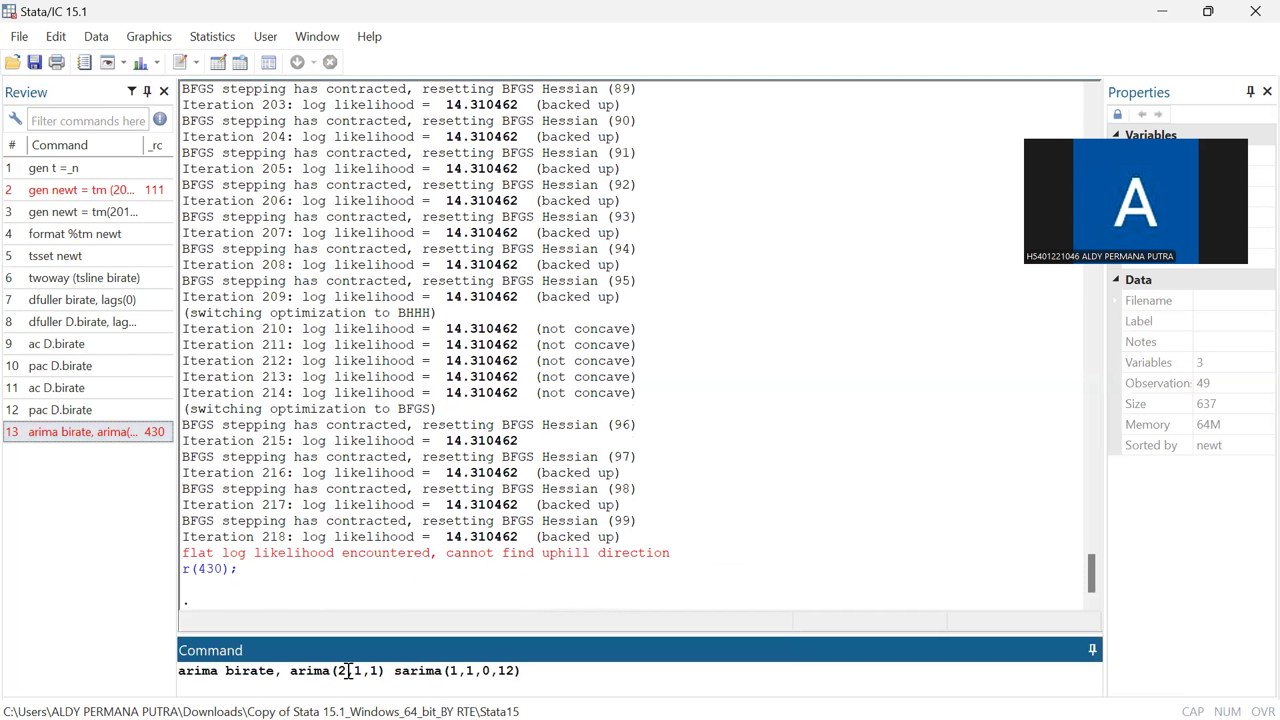
{"action": "left_click", "coordinate": [346, 672]}
{"action": "key", "text": "BackSpace"}
{"action": "type", "text": "1"}
{"action": "key", "text": "Return"}
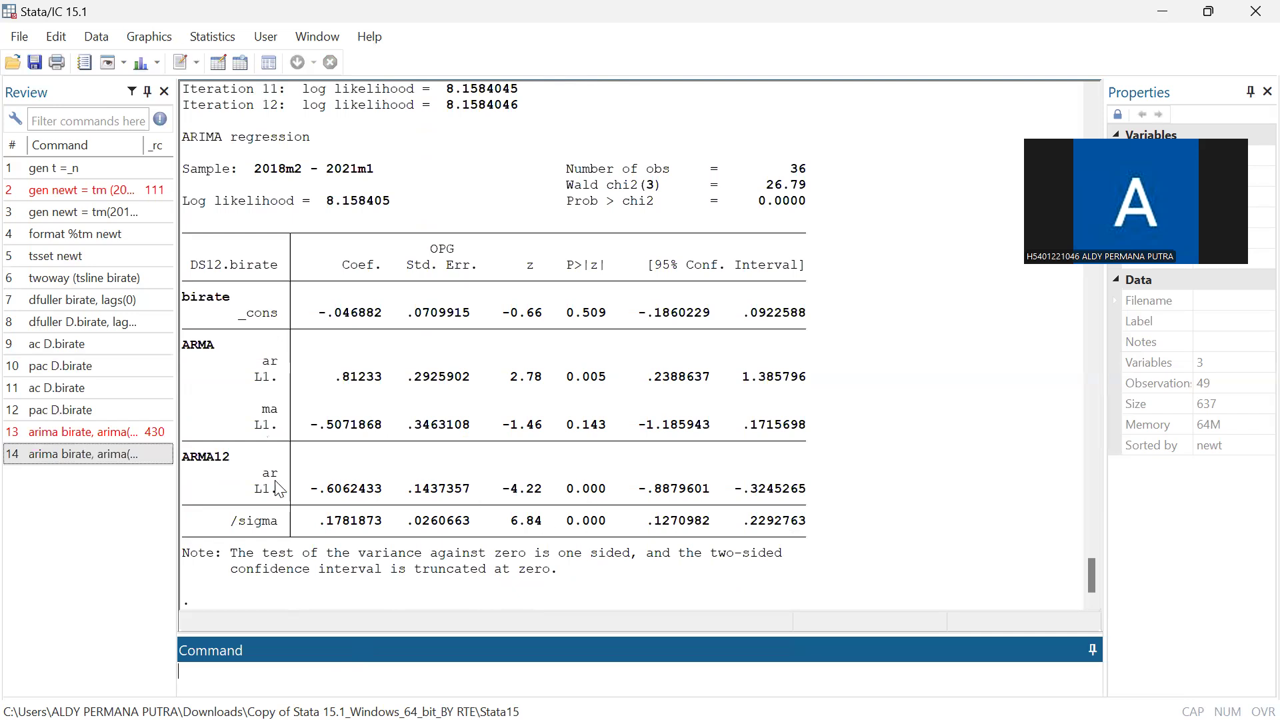
Compute the AIC and BIC of the fitted model with estat ic and review the estimation output.
{"action": "type", "text": "estat"}
{"action": "type", "text": "ic"}
{"action": "key", "text": "Return"}
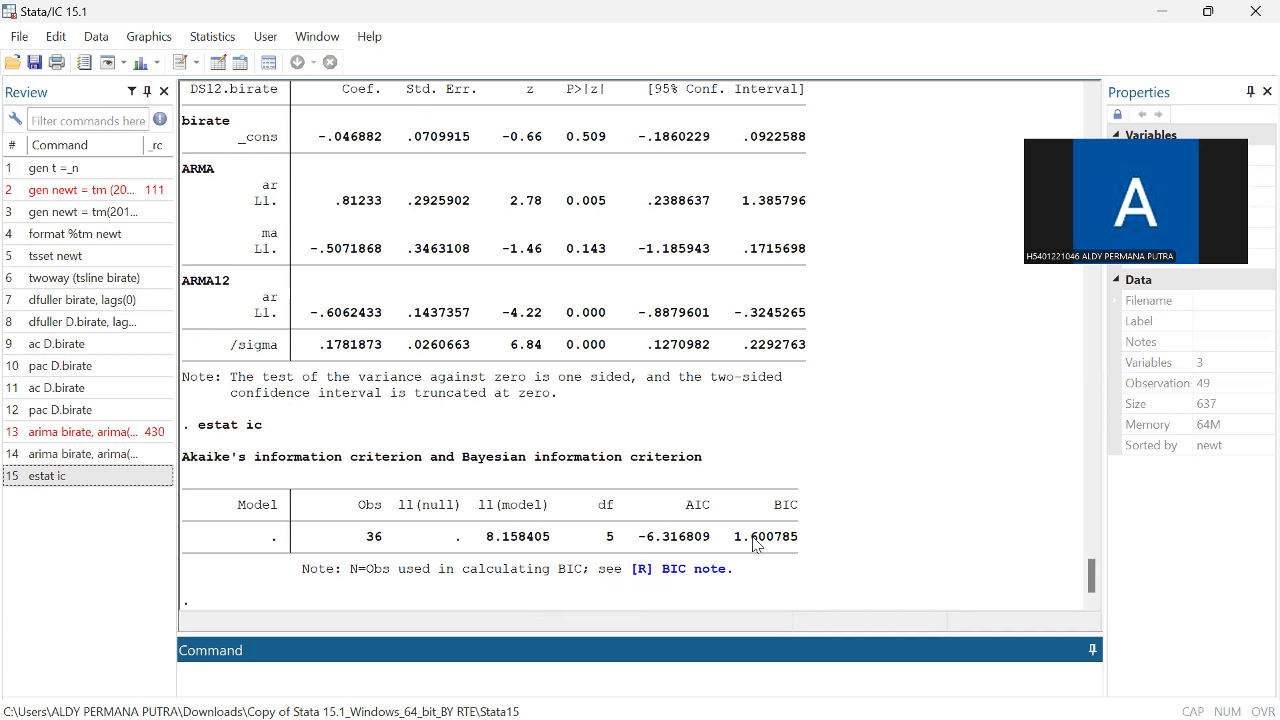
{"action": "scroll", "coordinate": [758, 545], "scroll_direction": "up", "scroll_amount": 4}
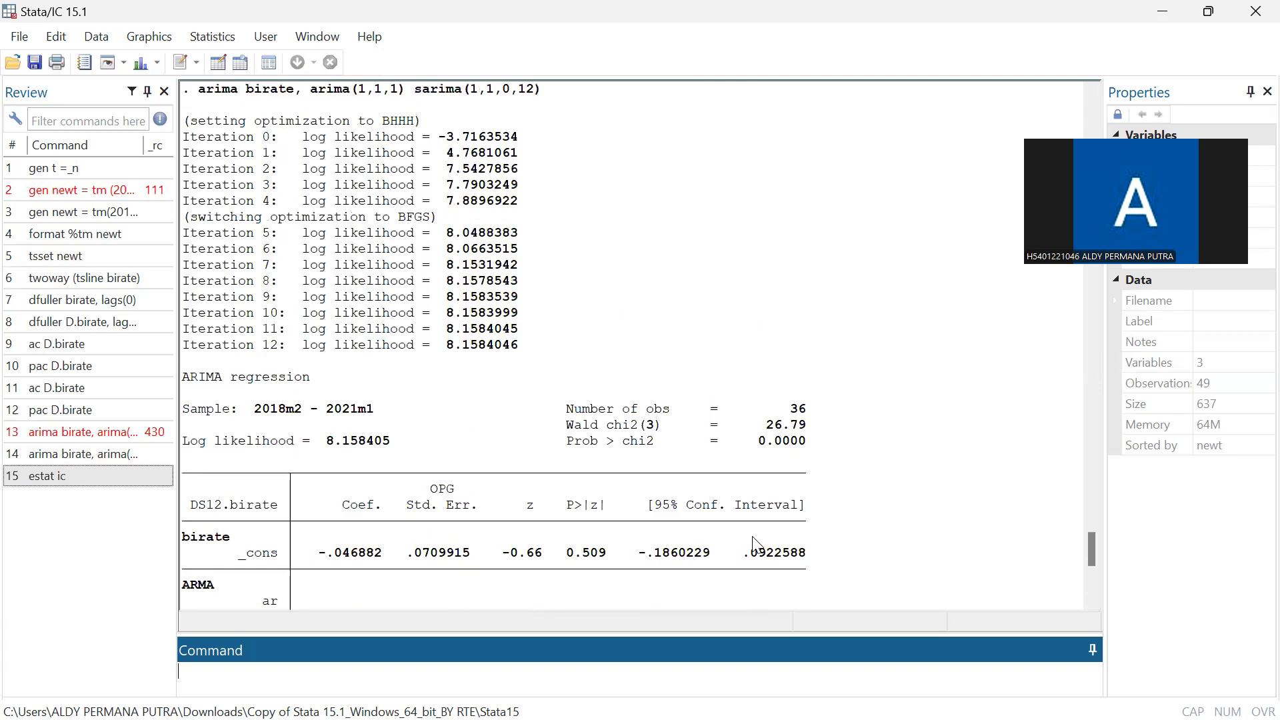
{"action": "scroll", "coordinate": [758, 545], "scroll_direction": "down", "scroll_amount": 4}
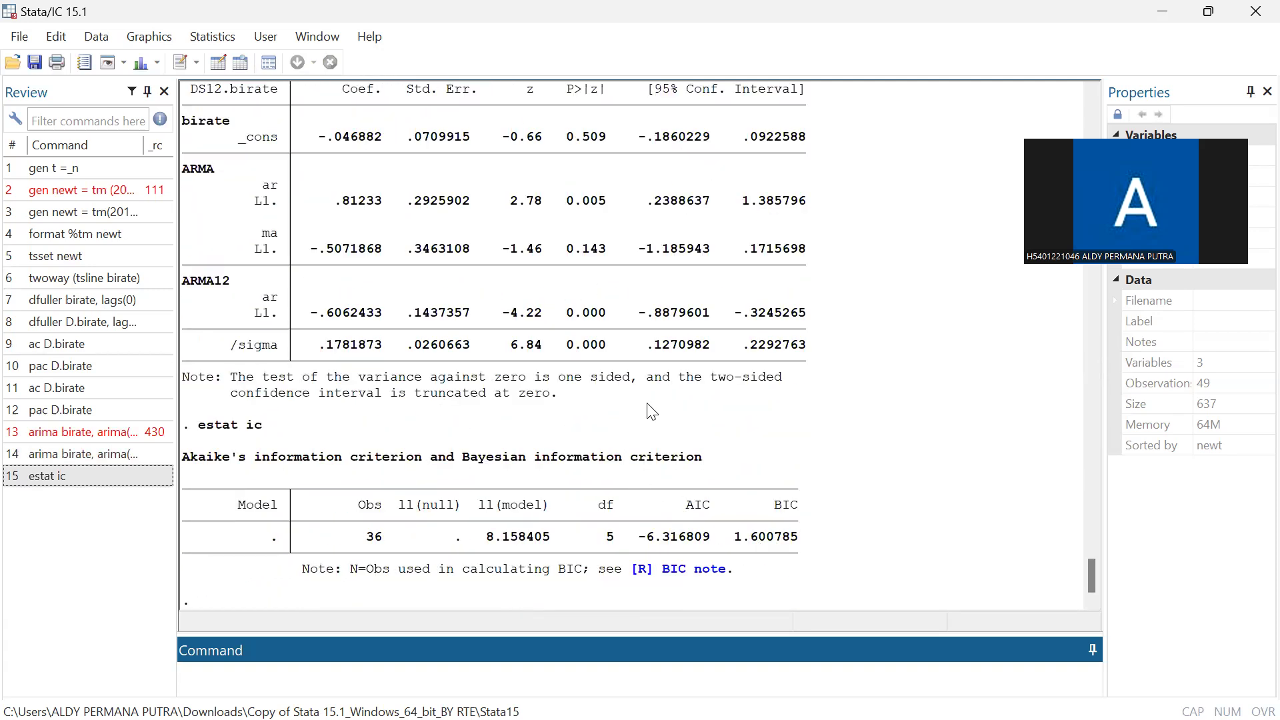
{"action": "scroll", "coordinate": [652, 410], "scroll_direction": "up", "scroll_amount": 15}
{"action": "scroll", "coordinate": [659, 448], "scroll_direction": "down", "scroll_amount": 12}
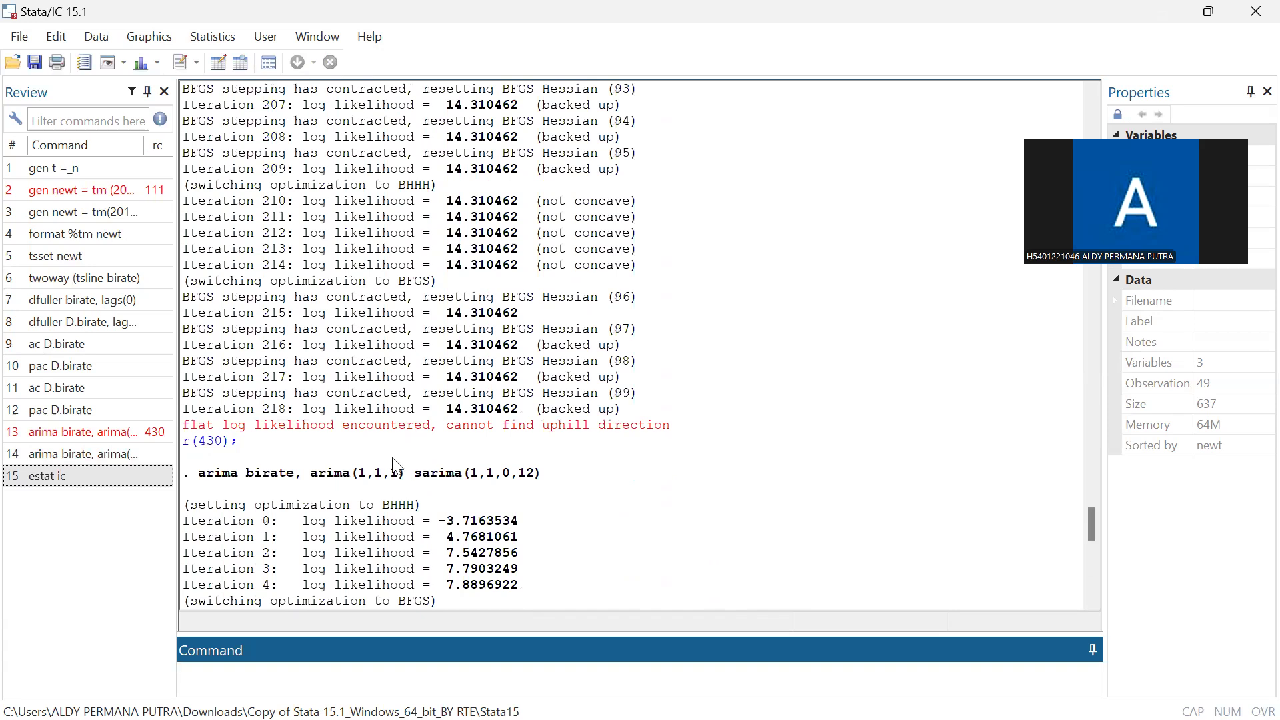
{"action": "scroll", "coordinate": [655, 566], "scroll_direction": "down", "scroll_amount": 15}
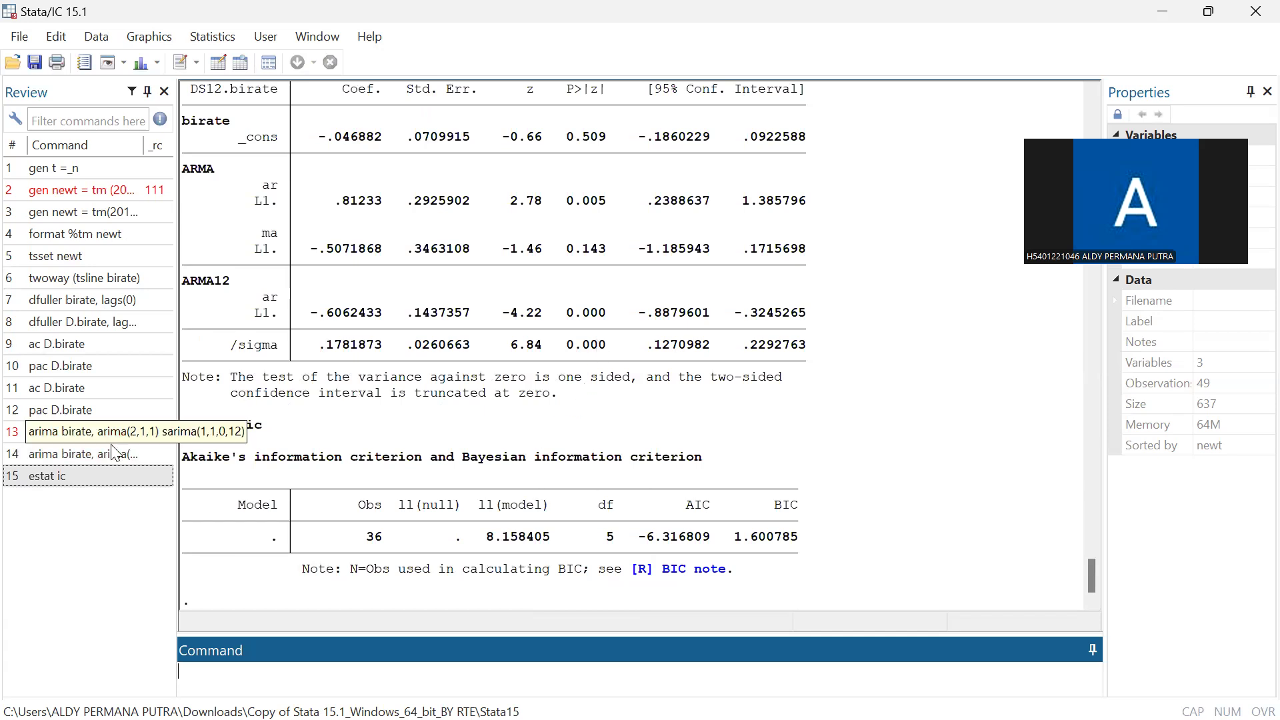
Rerun pac D.birate and ac D.birate to review both correlograms, minimizing each graph after viewing it.
{"action": "left_click", "coordinate": [96, 455]}
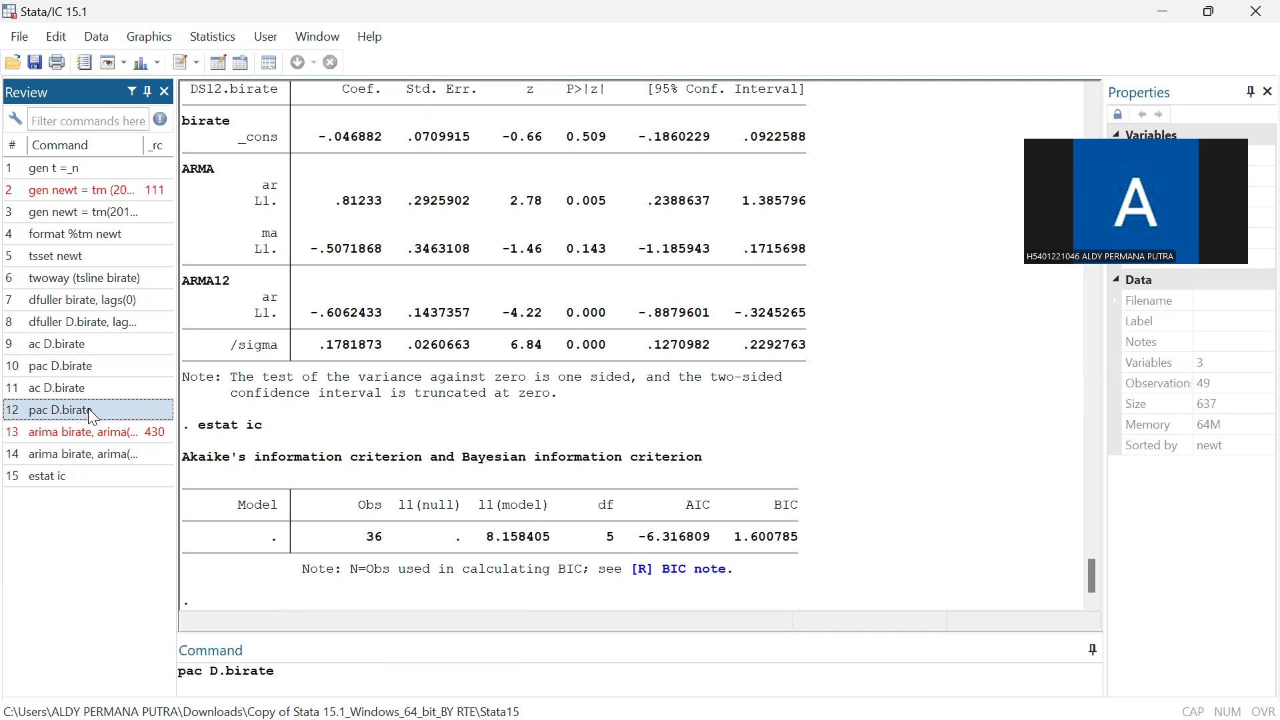
{"action": "key", "text": "Return"}
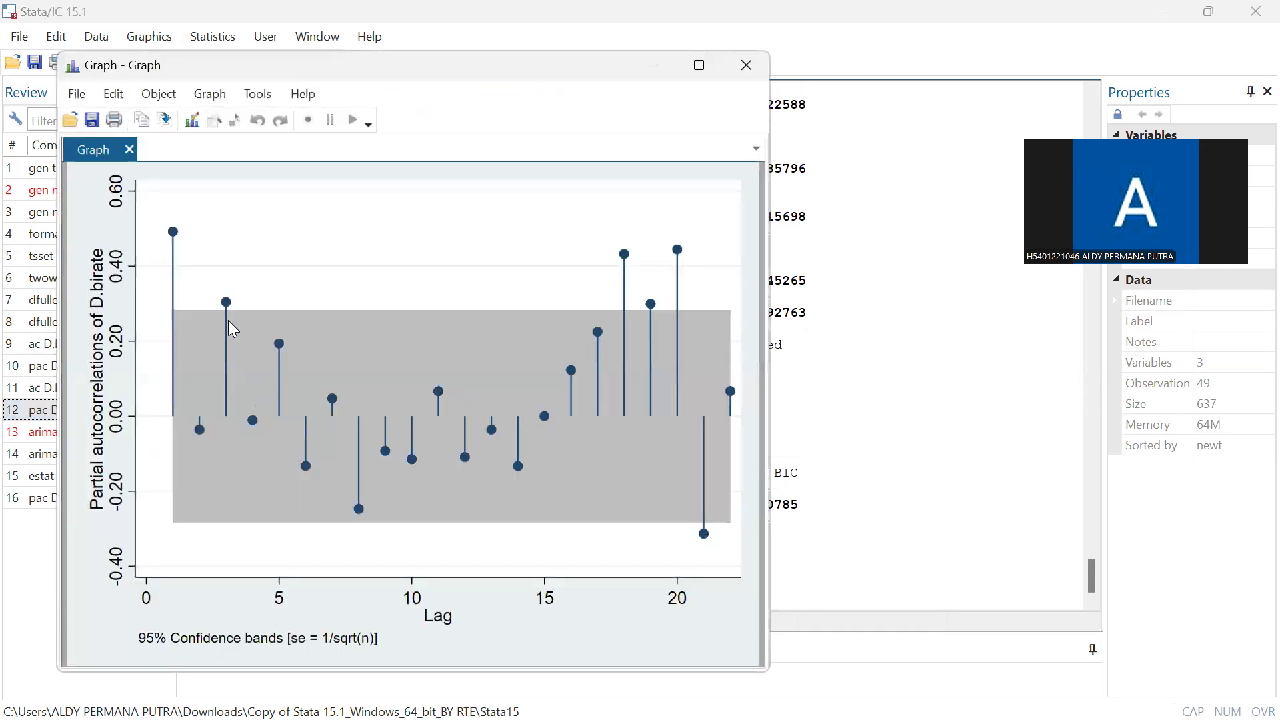
{"action": "left_click", "coordinate": [658, 62]}
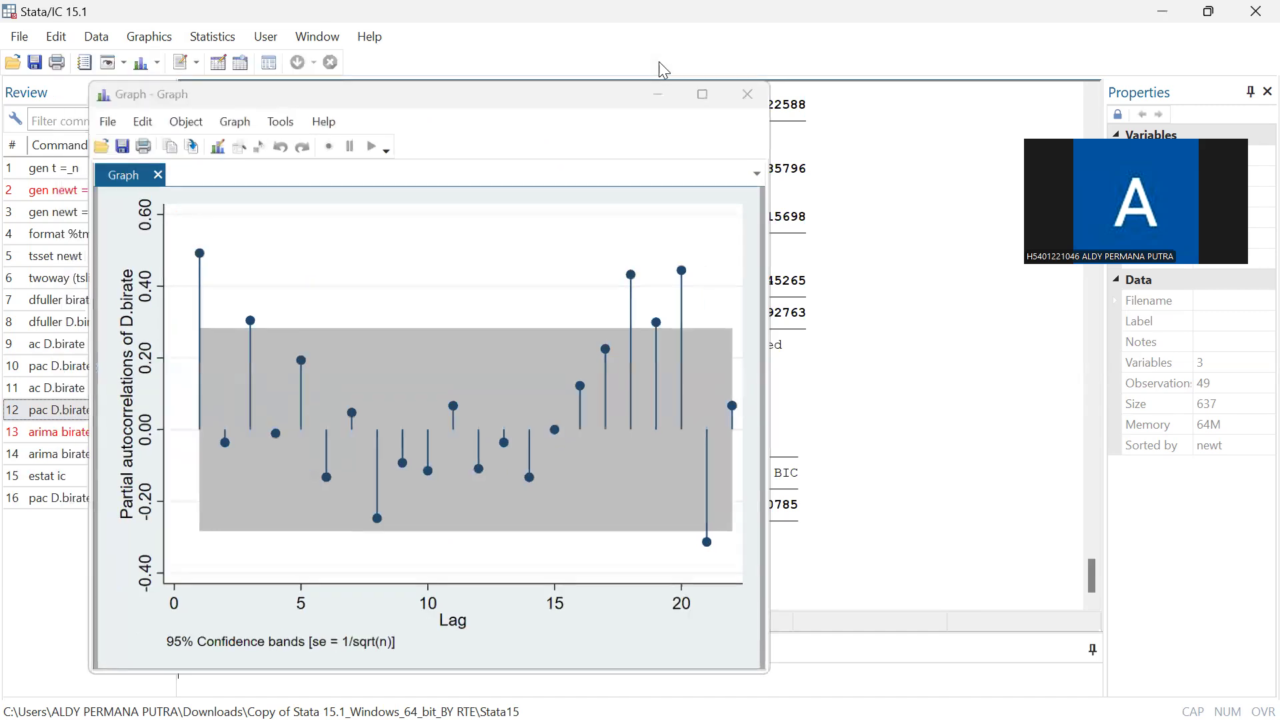
{"action": "left_click", "coordinate": [96, 391]}
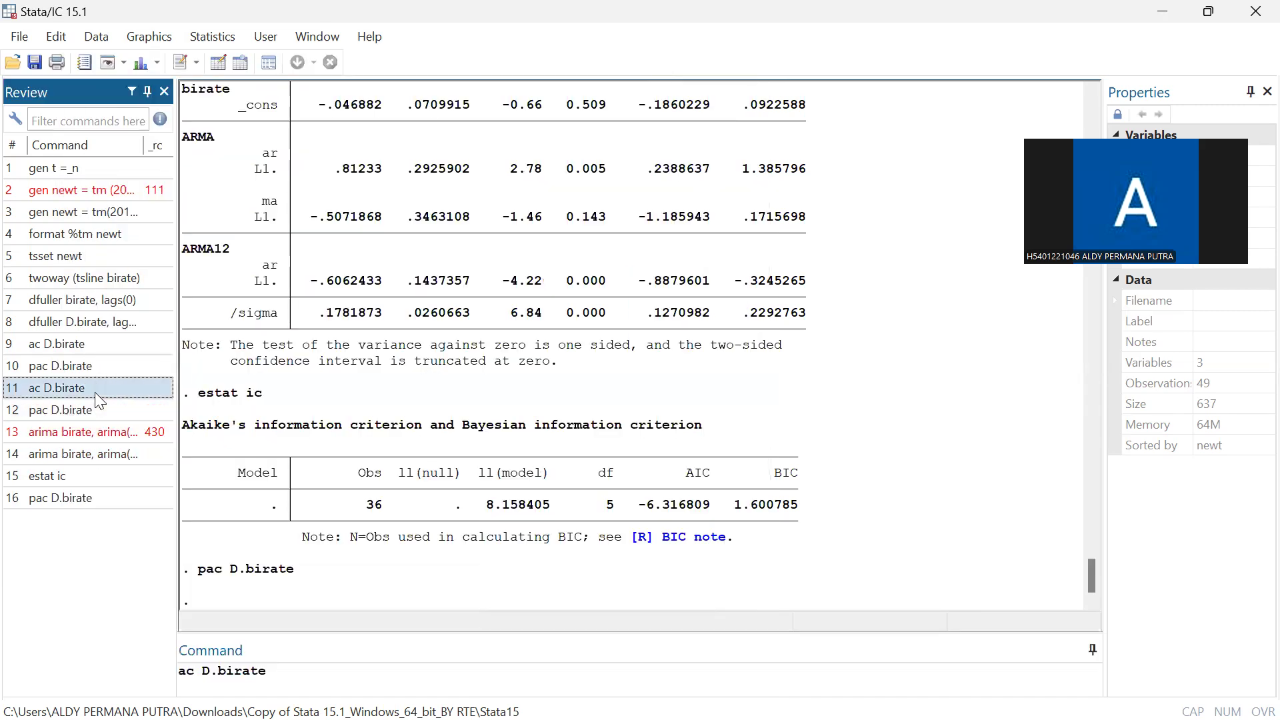
{"action": "double_click", "coordinate": [97, 389]}
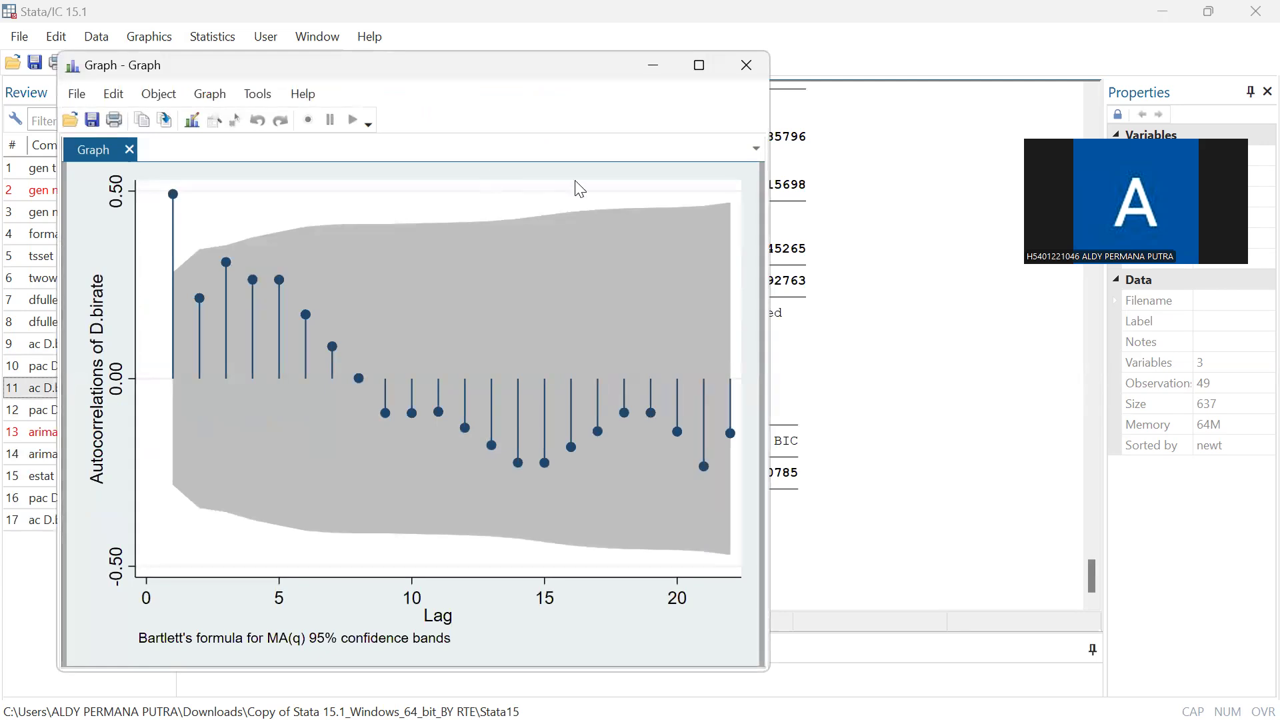
{"action": "left_click", "coordinate": [653, 65]}
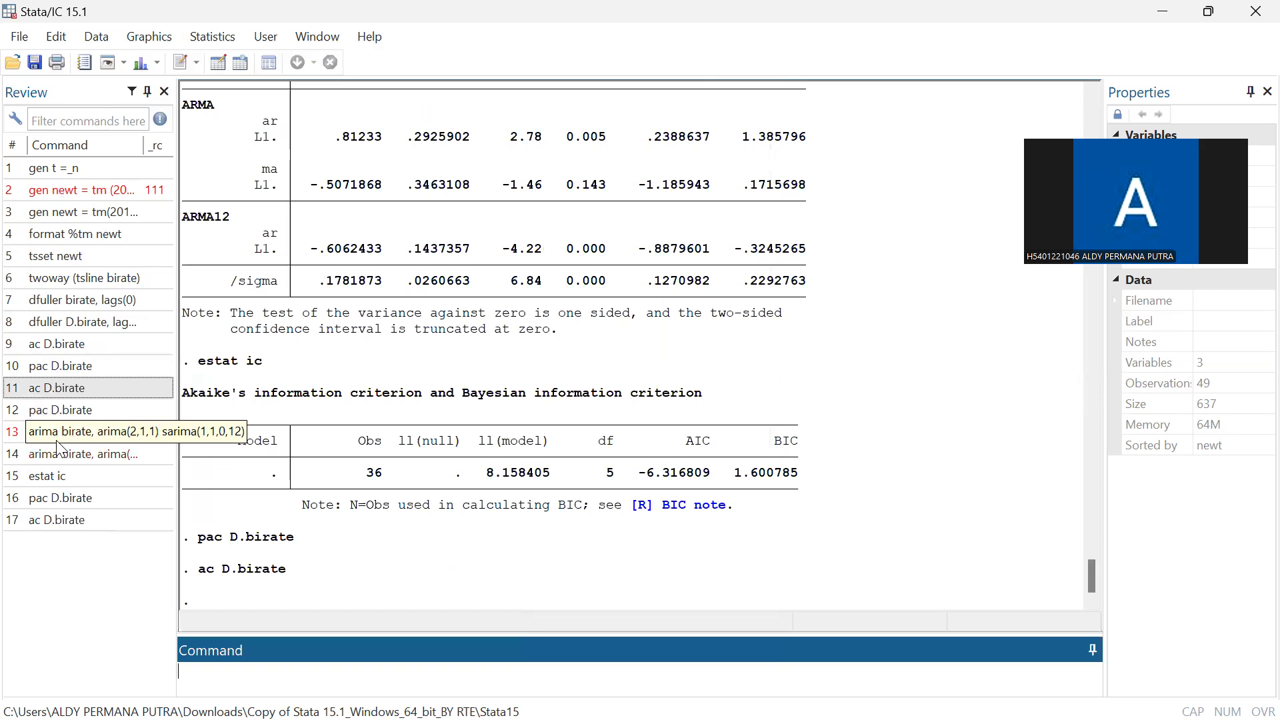
Recall the arima(1,1,1) command, change its autoregressive order to 3, and run arima birate, arima(3,1,1) sarima(1,1,0,12).
{"action": "left_click", "coordinate": [69, 455]}
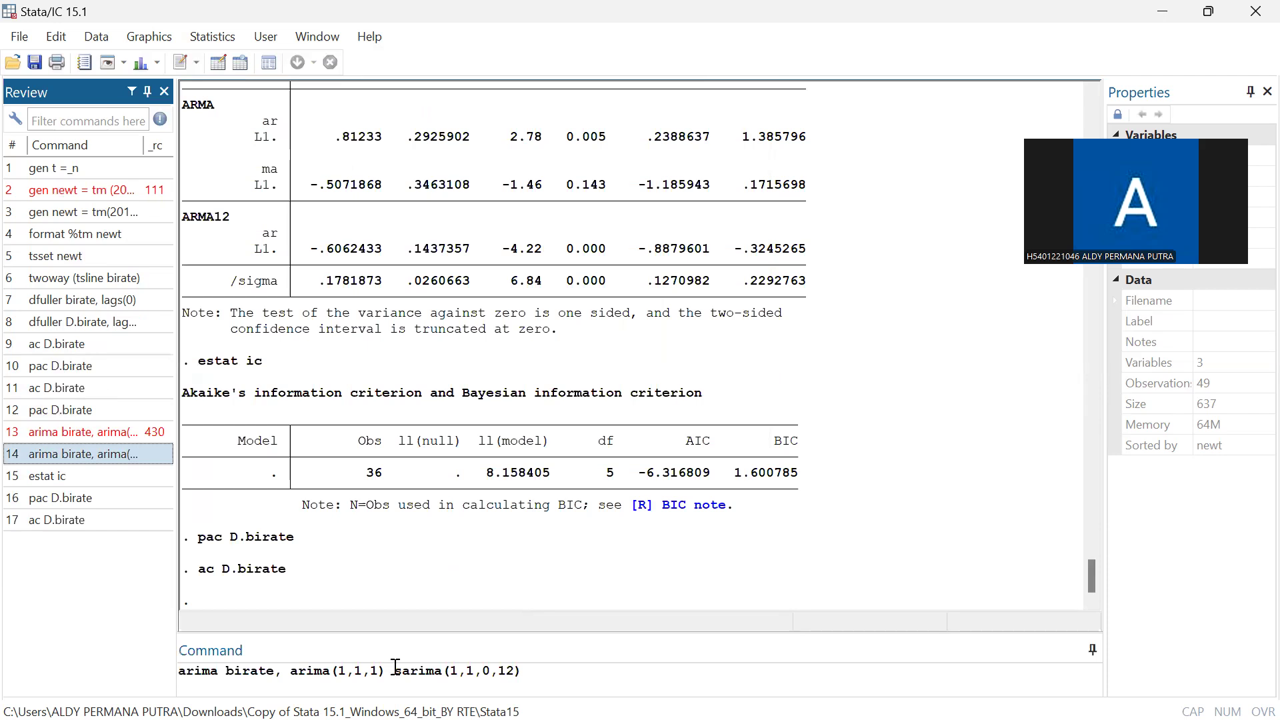
{"action": "left_click", "coordinate": [490, 671]}
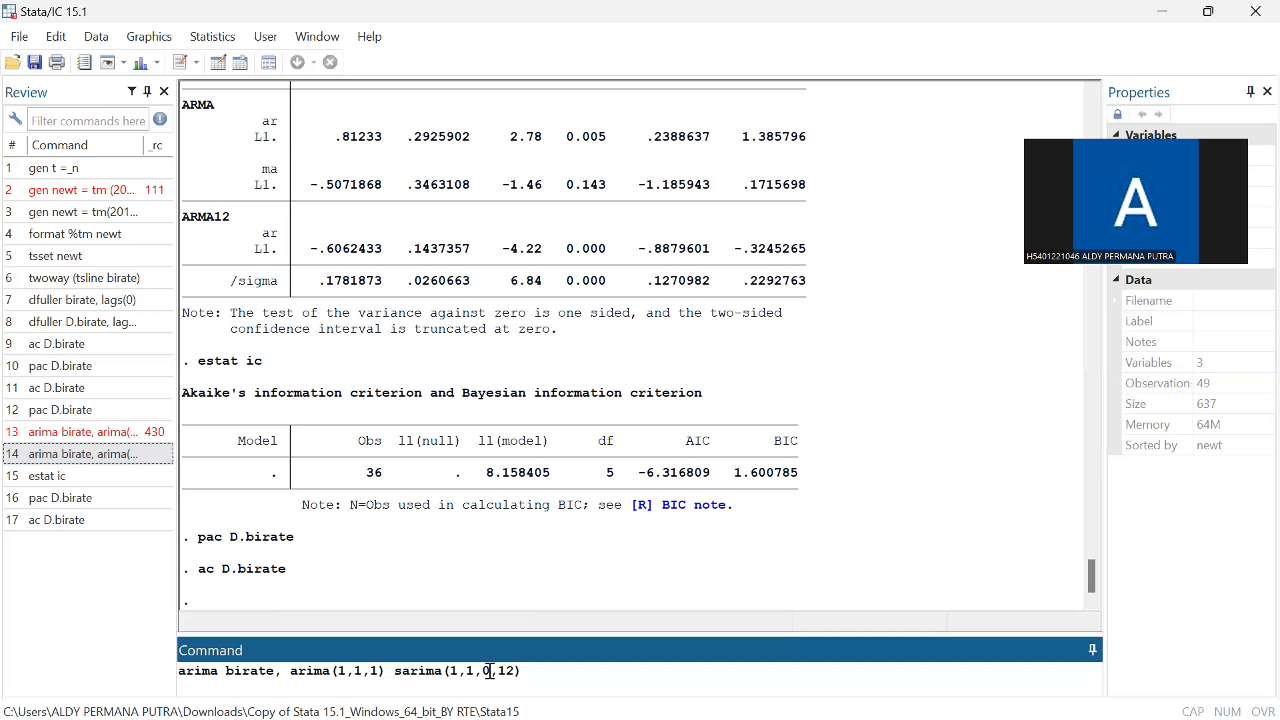
{"action": "left_click", "coordinate": [348, 676]}
{"action": "key", "text": "BackSpace"}
{"action": "type", "text": "3"}
{"action": "key", "text": "Return"}
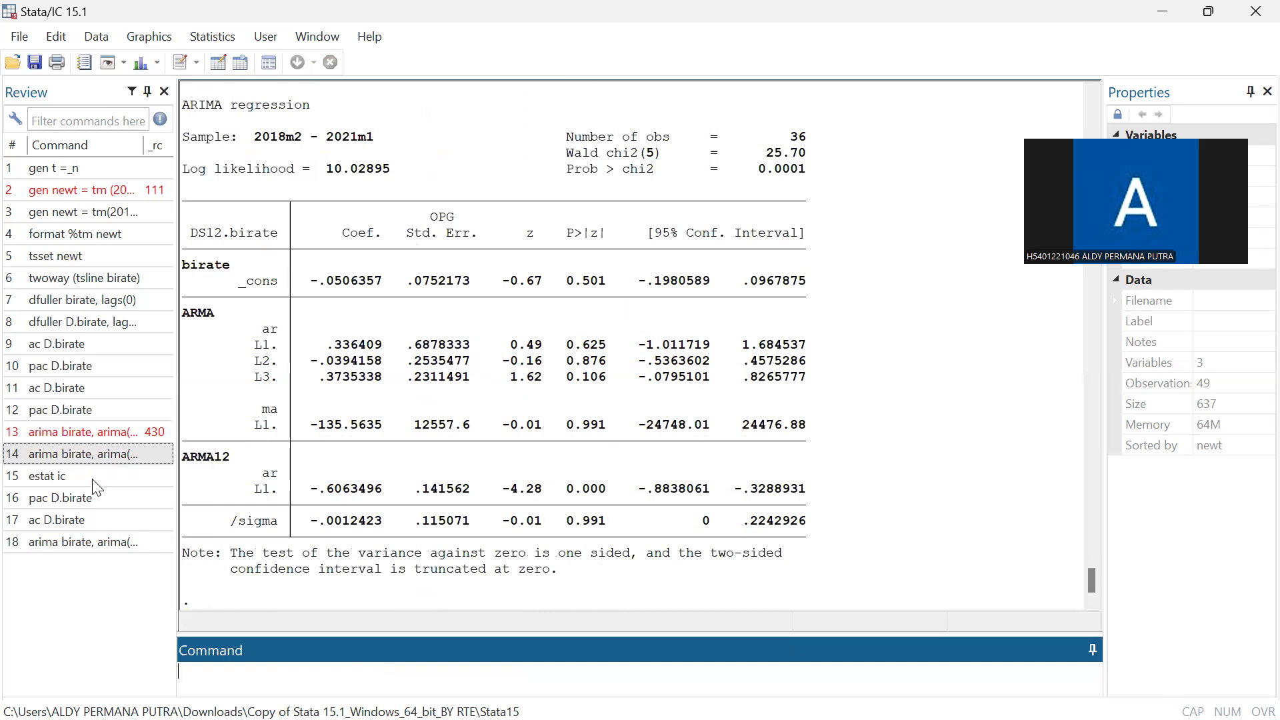
{"action": "left_click", "coordinate": [95, 543]}
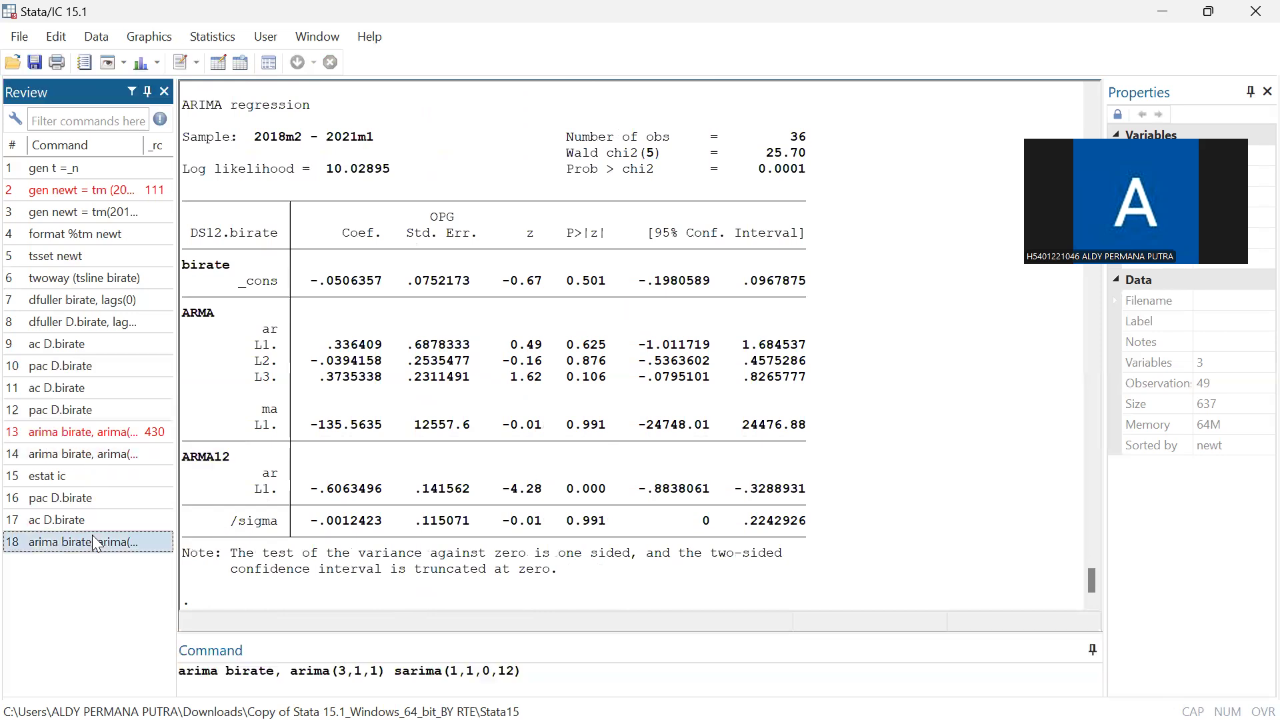
{"action": "left_click", "coordinate": [346, 675]}
{"action": "key", "text": "BackSpace"}
{"action": "type", "text": "2"}
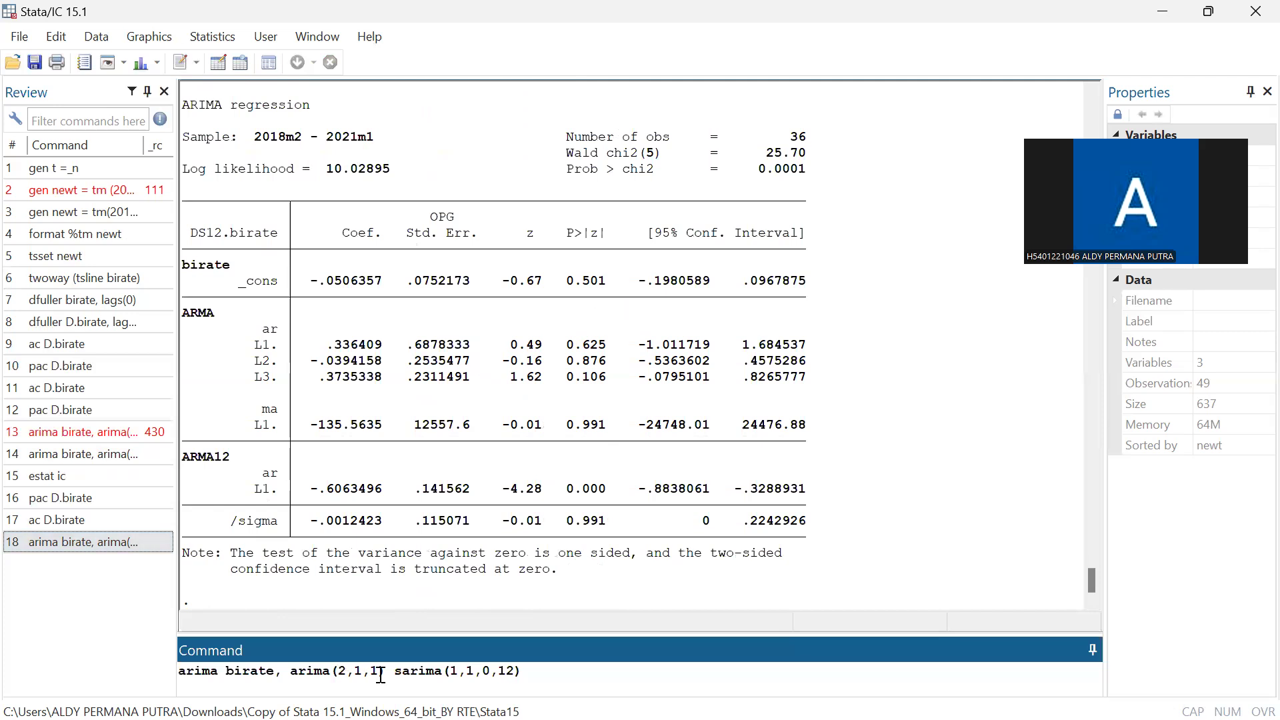
{"action": "key", "text": "BackSpace"}
{"action": "type", "text": "1"}
Rerun ac D.birate to review the autocorrelation plot of the differenced series, and minimize the graph after viewing it.
{"action": "left_click", "coordinate": [70, 392]}
{"action": "double_click", "coordinate": [69, 392]}
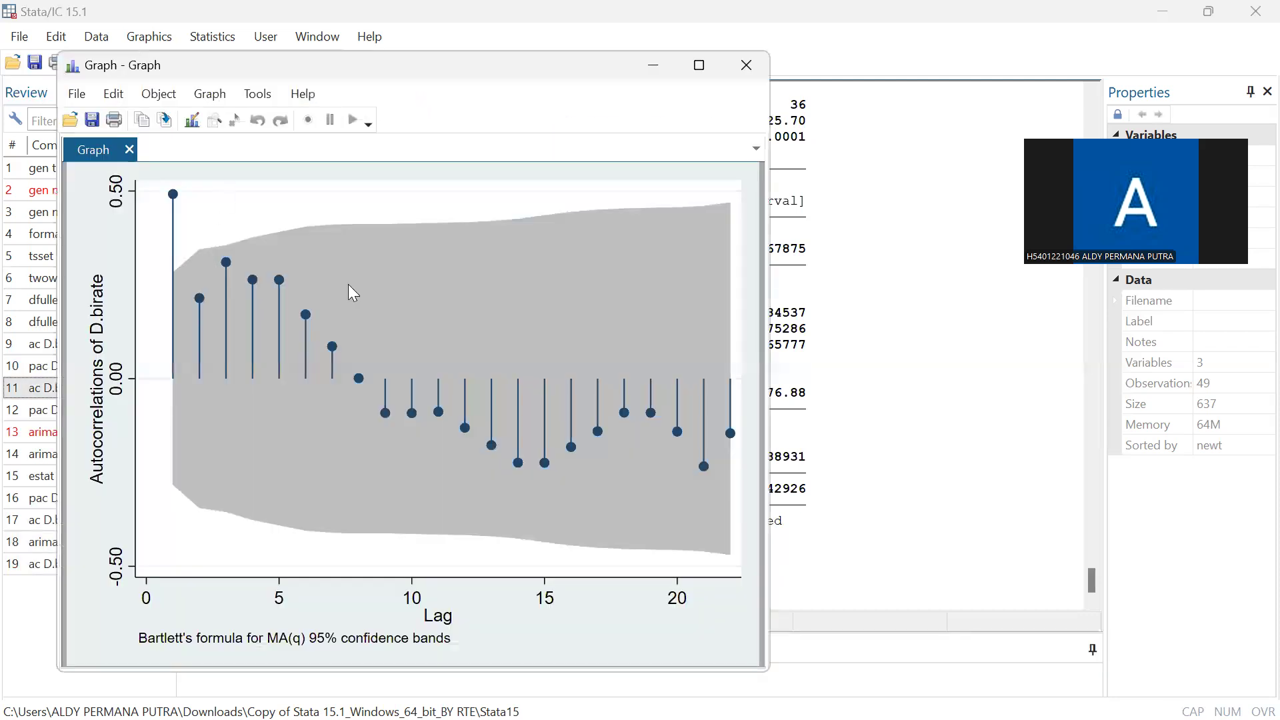
{"action": "left_click", "coordinate": [659, 62]}
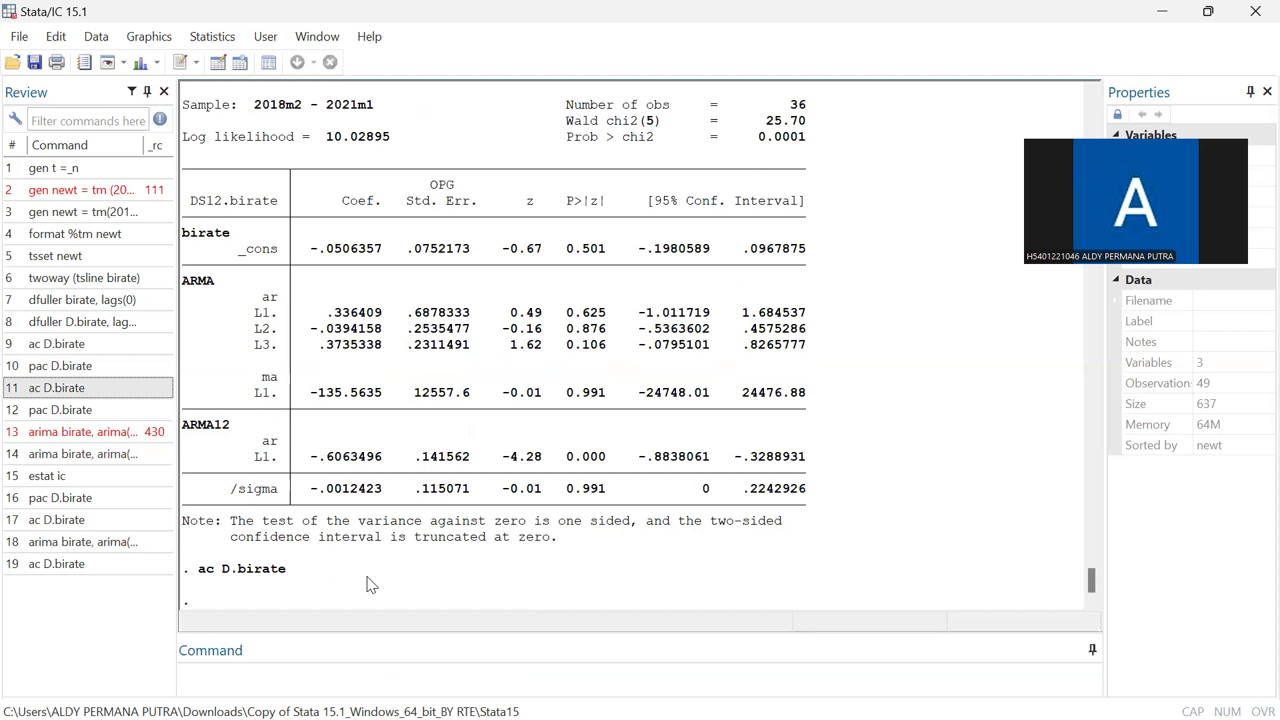
Recall the arima(3,1,1) command, change its autoregressive order to 1, and run arima birate, arima(1,1,1) sarima(1,1,0,12).
{"action": "left_click", "coordinate": [128, 544]}
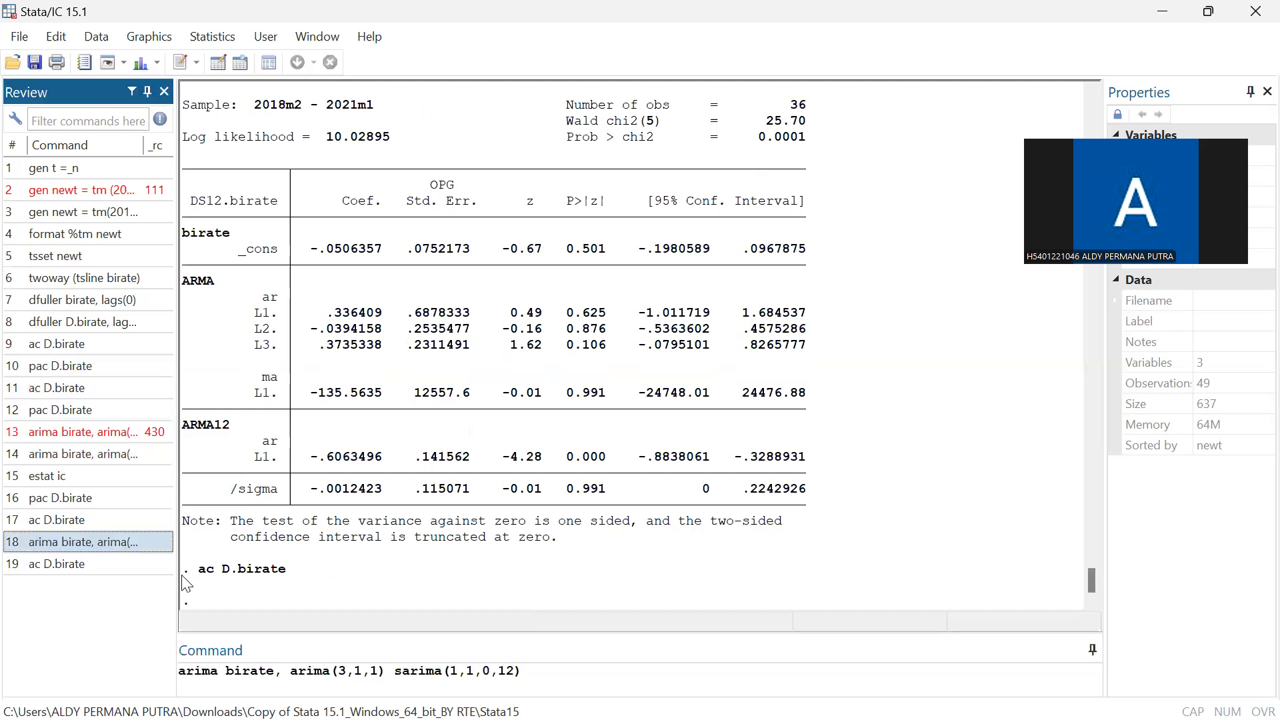
{"action": "left_click", "coordinate": [348, 672]}
{"action": "key", "text": "BackSpace"}
{"action": "type", "text": "1"}
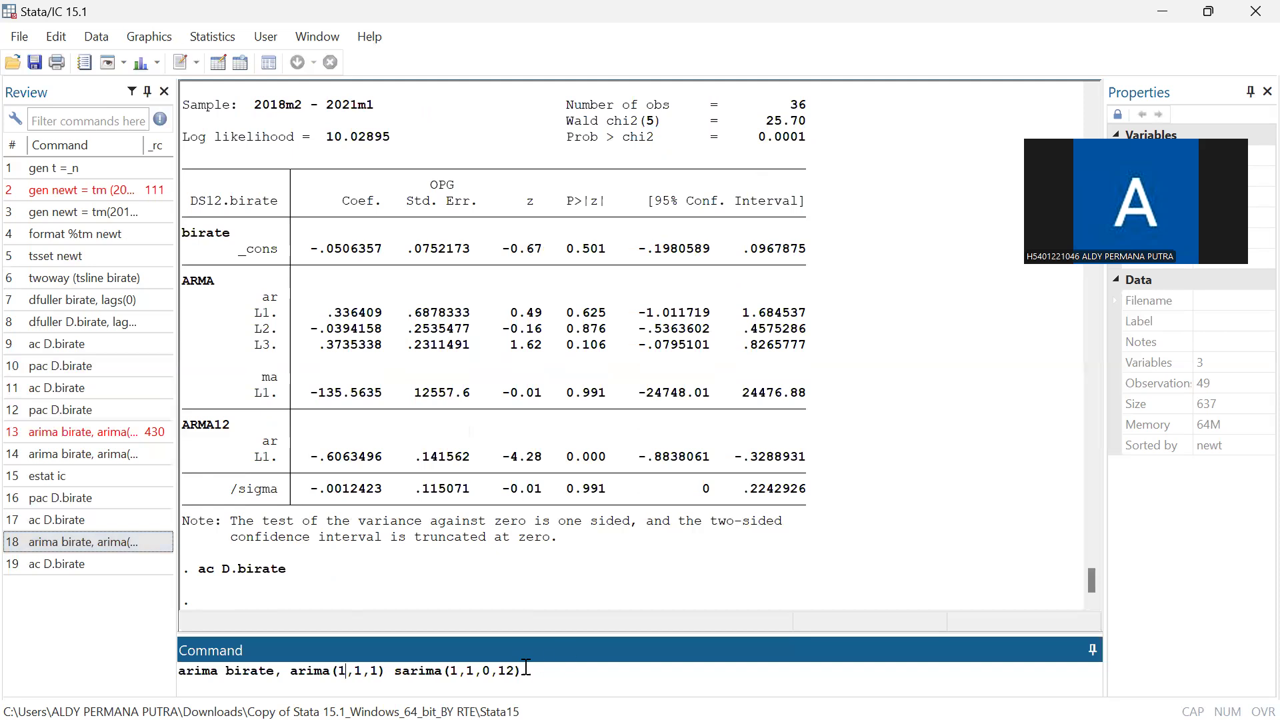
{"action": "key", "text": "Return"}
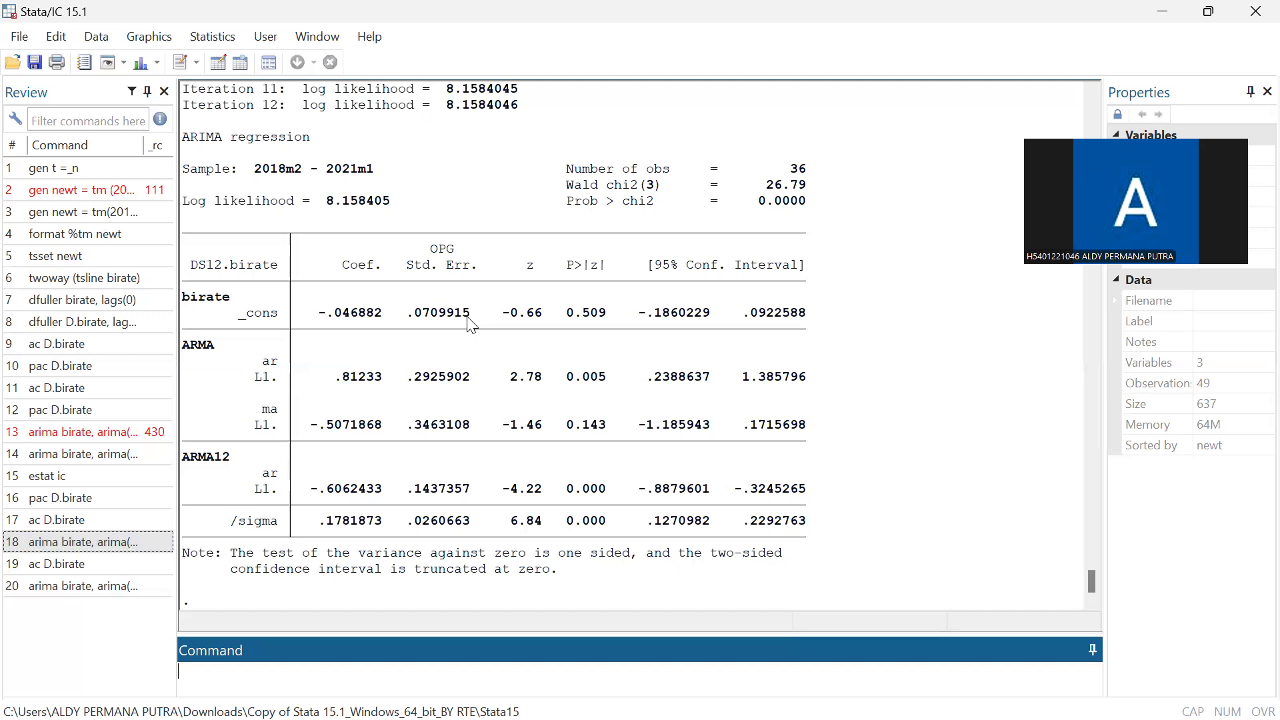
Compute the AIC and BIC of the arima(1,1,1) model with estat ic and review the results.
{"action": "type", "text": "estat ic"}
{"action": "key", "text": "Return"}
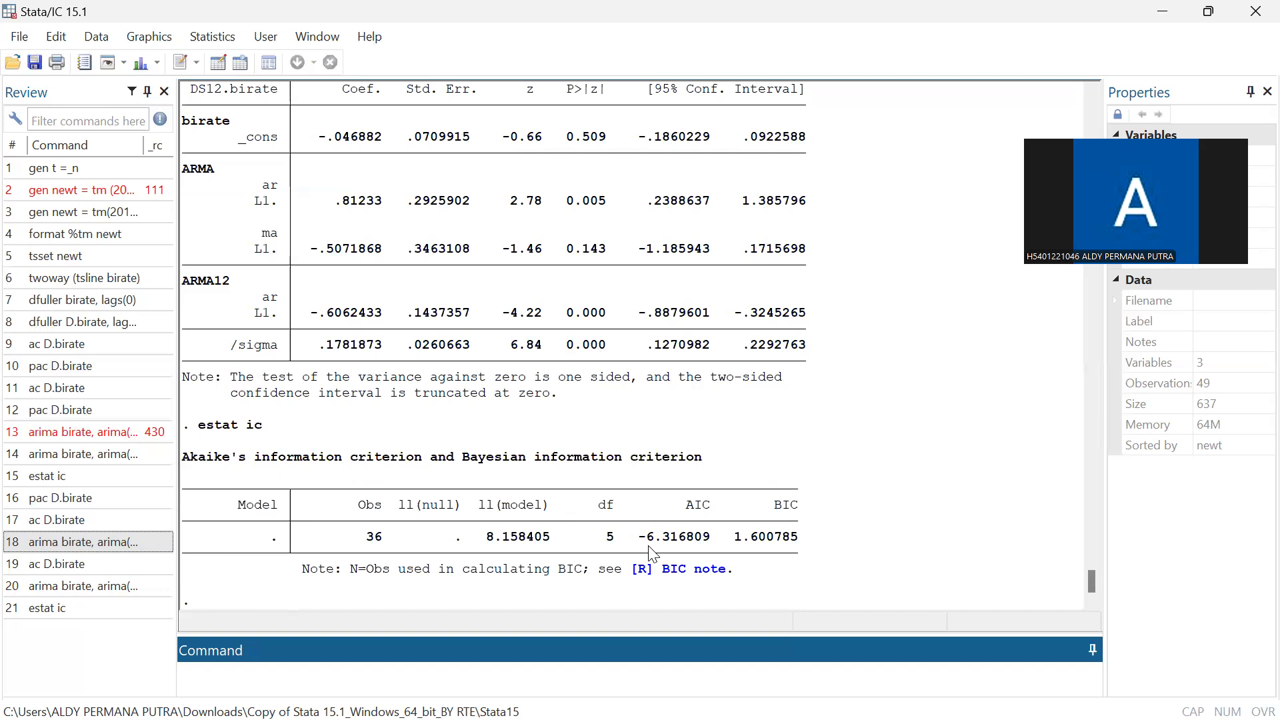
{"action": "scroll", "coordinate": [653, 554], "scroll_direction": "up", "scroll_amount": 1}
{"action": "scroll", "coordinate": [652, 554], "scroll_direction": "down", "scroll_amount": 1}
{"action": "scroll", "coordinate": [726, 283], "scroll_direction": "up", "scroll_amount": 2}
{"action": "scroll", "coordinate": [726, 283], "scroll_direction": "down", "scroll_amount": 1}
{"action": "scroll", "coordinate": [726, 283], "scroll_direction": "down", "scroll_amount": 2}
Add 6 observations to the end of the time-series dataset with tsappend.
{"action": "left_click", "coordinate": [209, 42]}
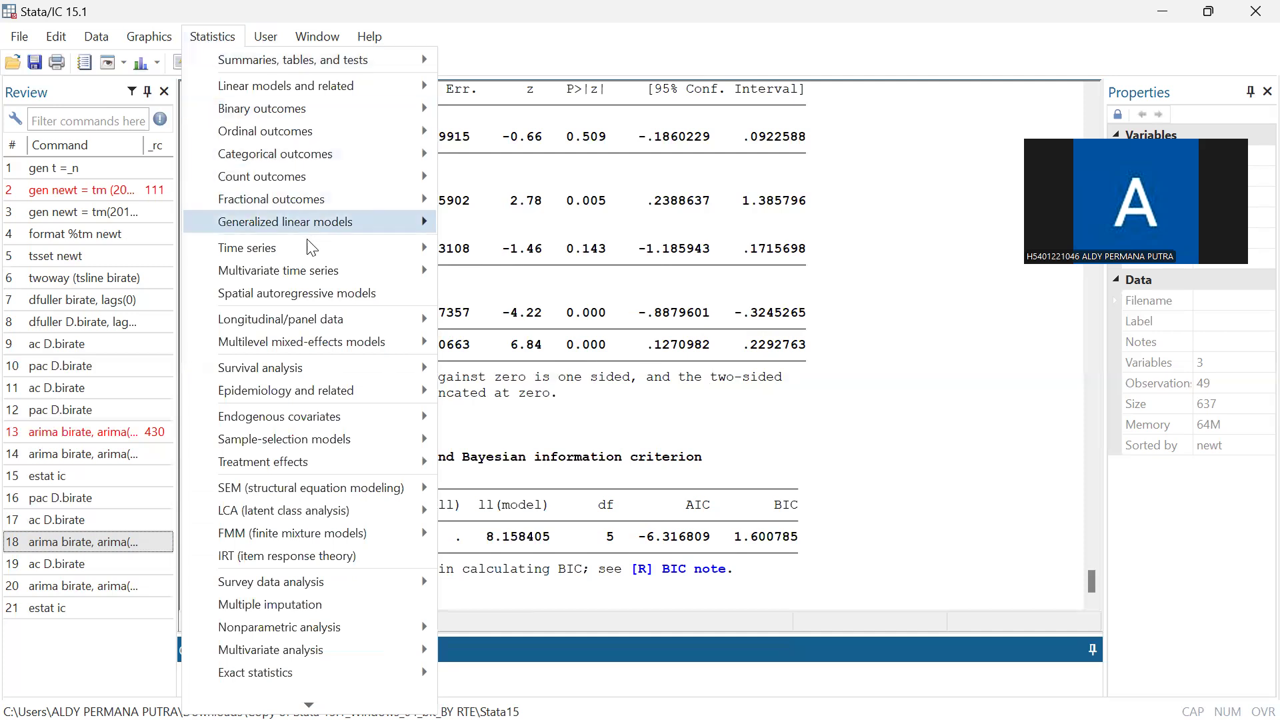
{"action": "mouse_move", "coordinate": [301, 273]}
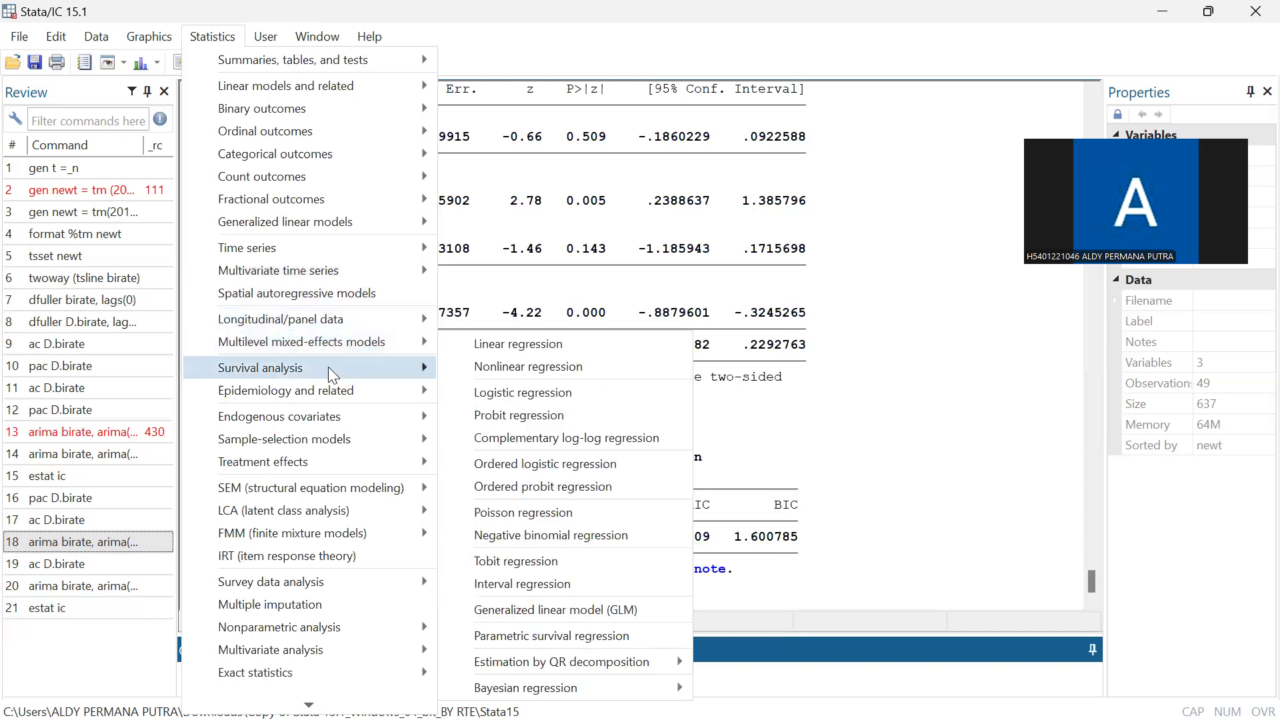
{"action": "mouse_move", "coordinate": [371, 355]}
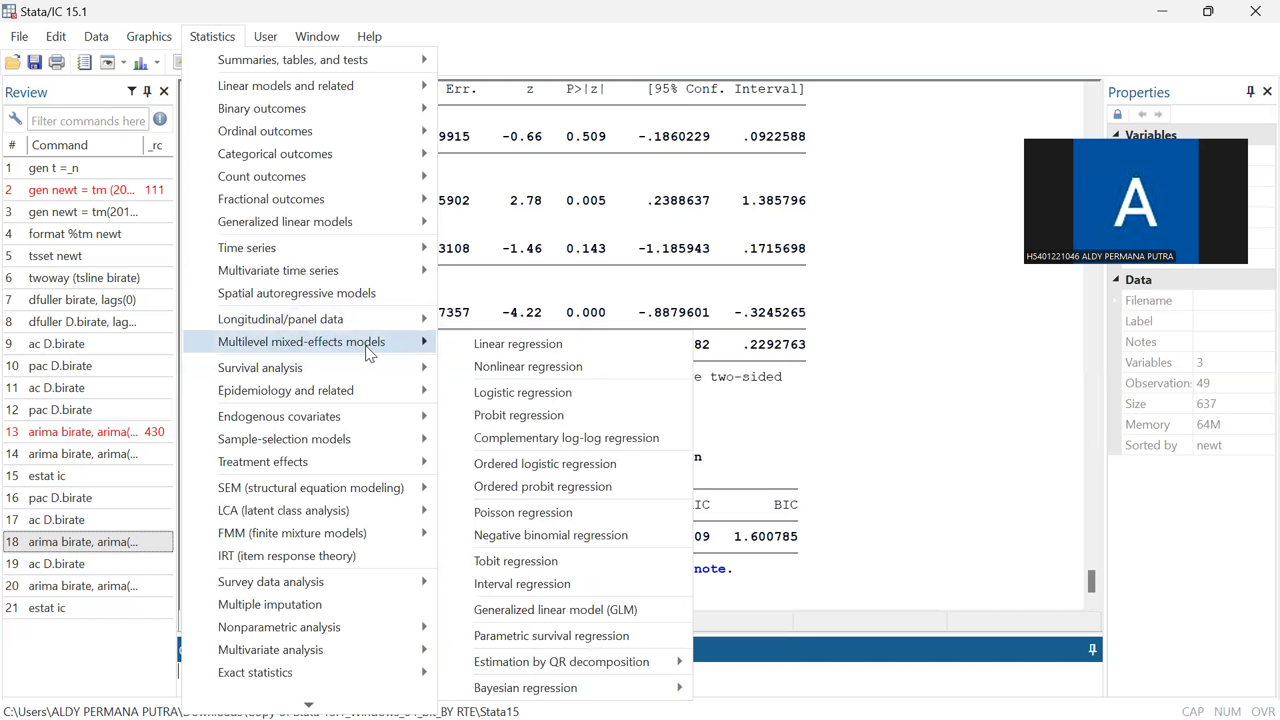
{"action": "mouse_move", "coordinate": [385, 252]}
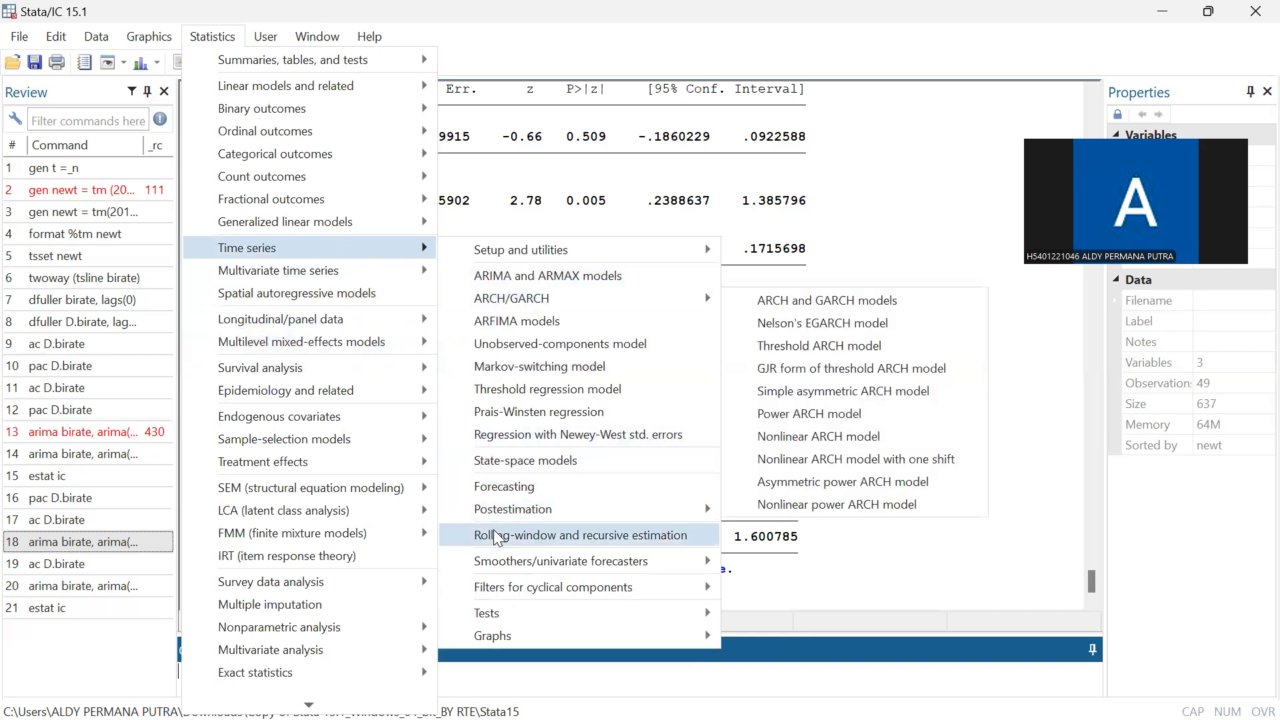
{"action": "mouse_move", "coordinate": [476, 254]}
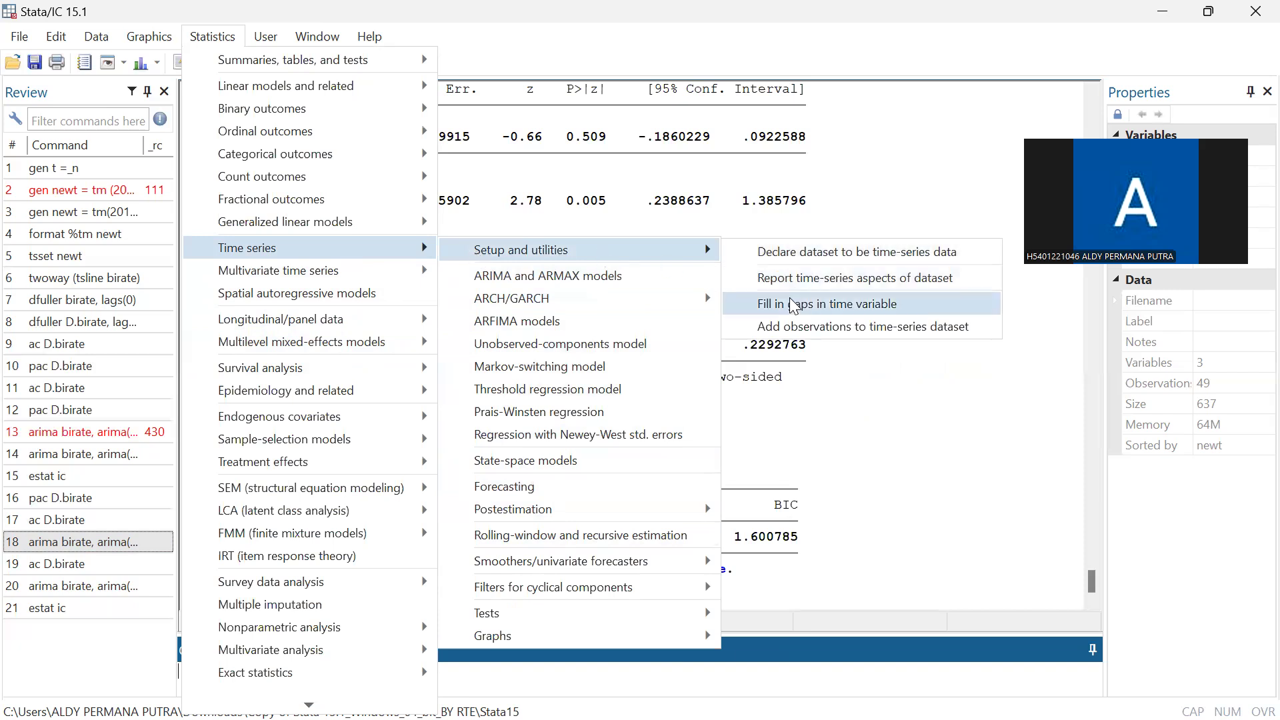
{"action": "left_click", "coordinate": [792, 331]}
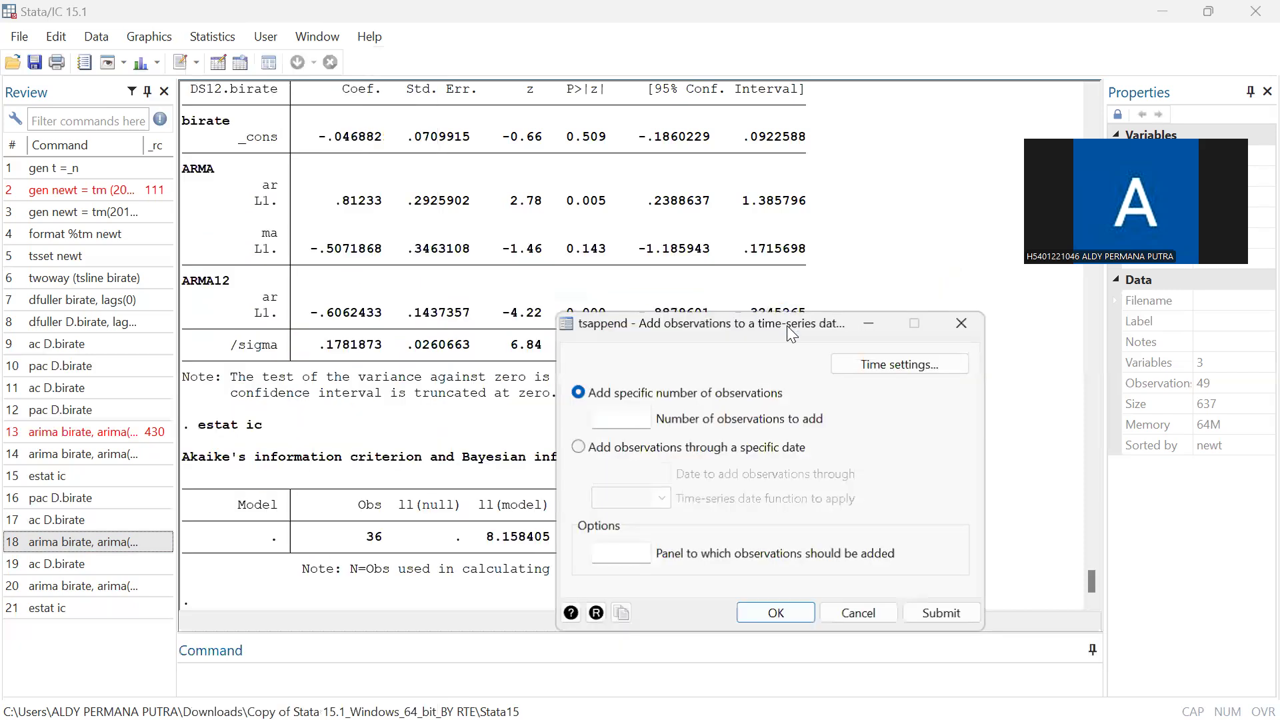
{"action": "left_click", "coordinate": [630, 415]}
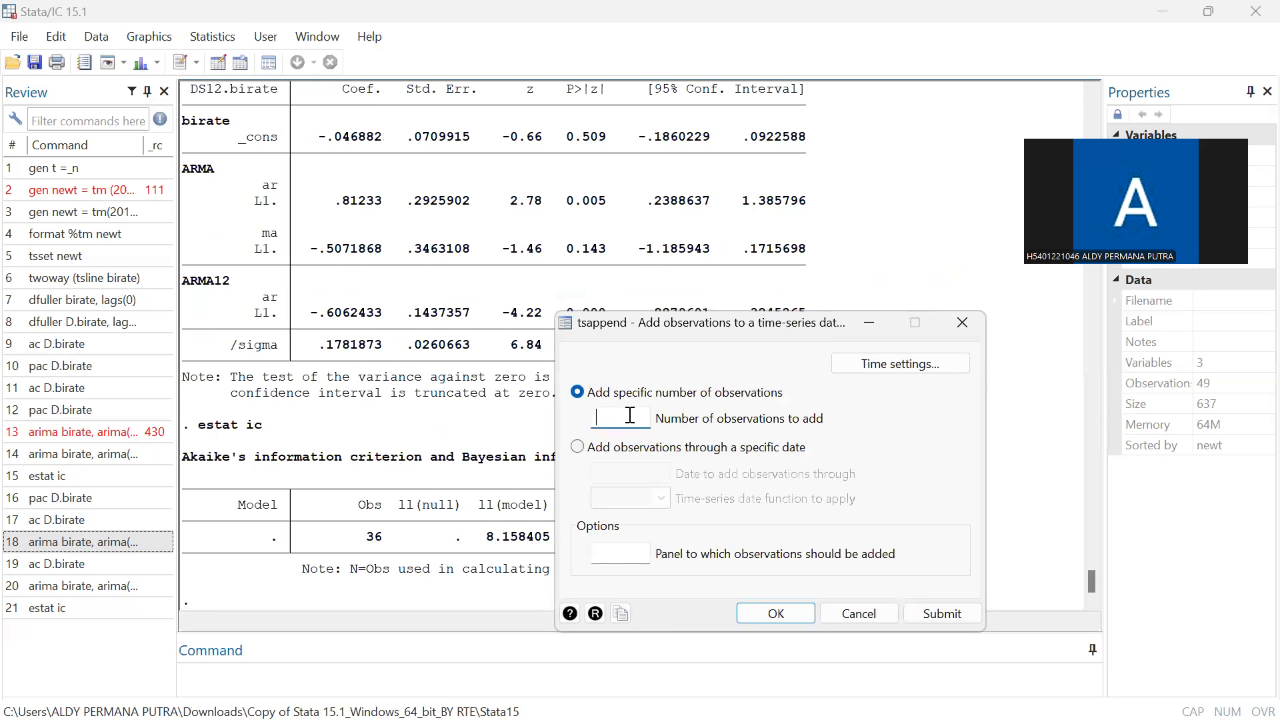
{"action": "type", "text": "6"}
{"action": "key", "text": "Return"}
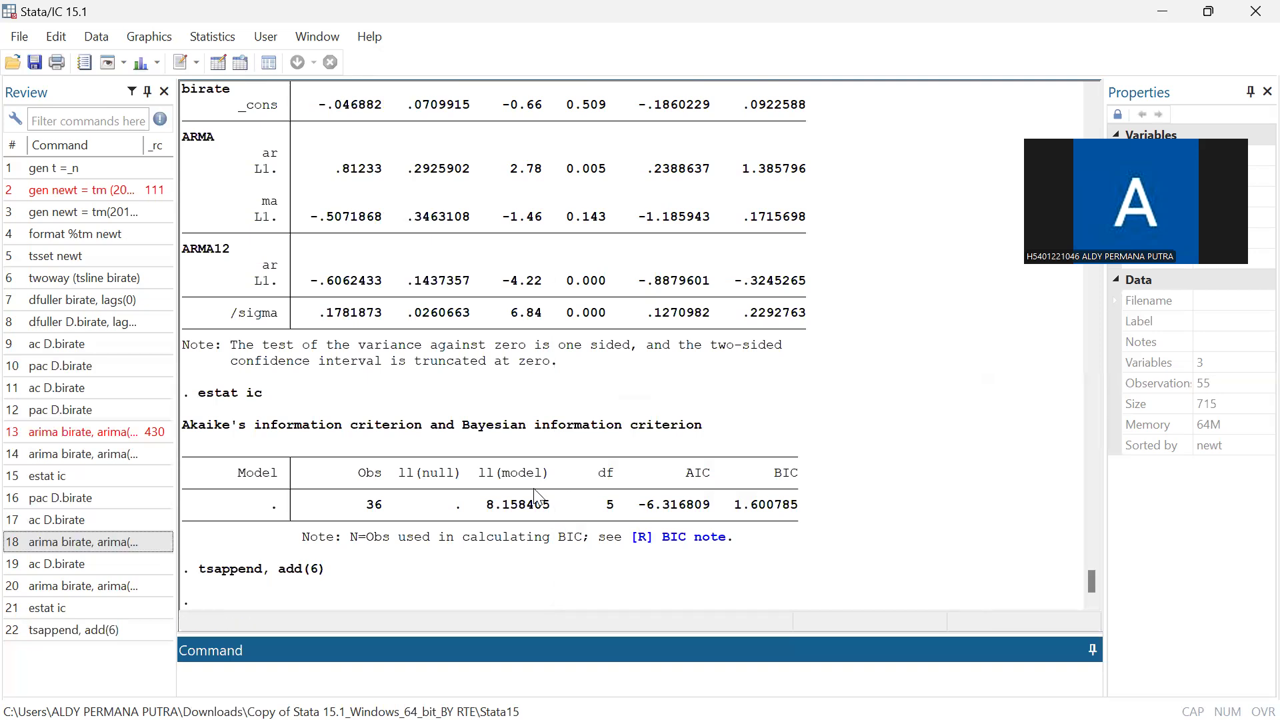
Rerun arima birate, arima(1,1,1) sarima(1,1,0,12) on the extended dataset, and run it once more with the nolog option.
{"action": "left_click", "coordinate": [115, 588]}
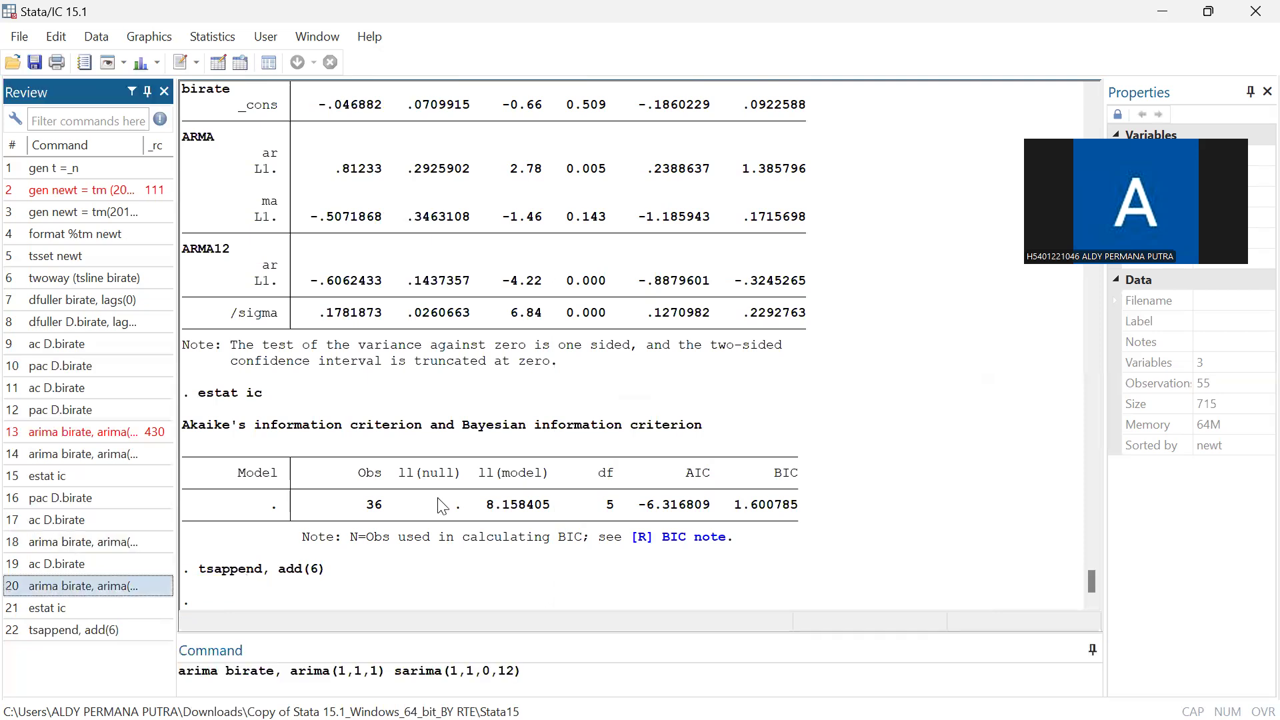
{"action": "key", "text": "Return"}
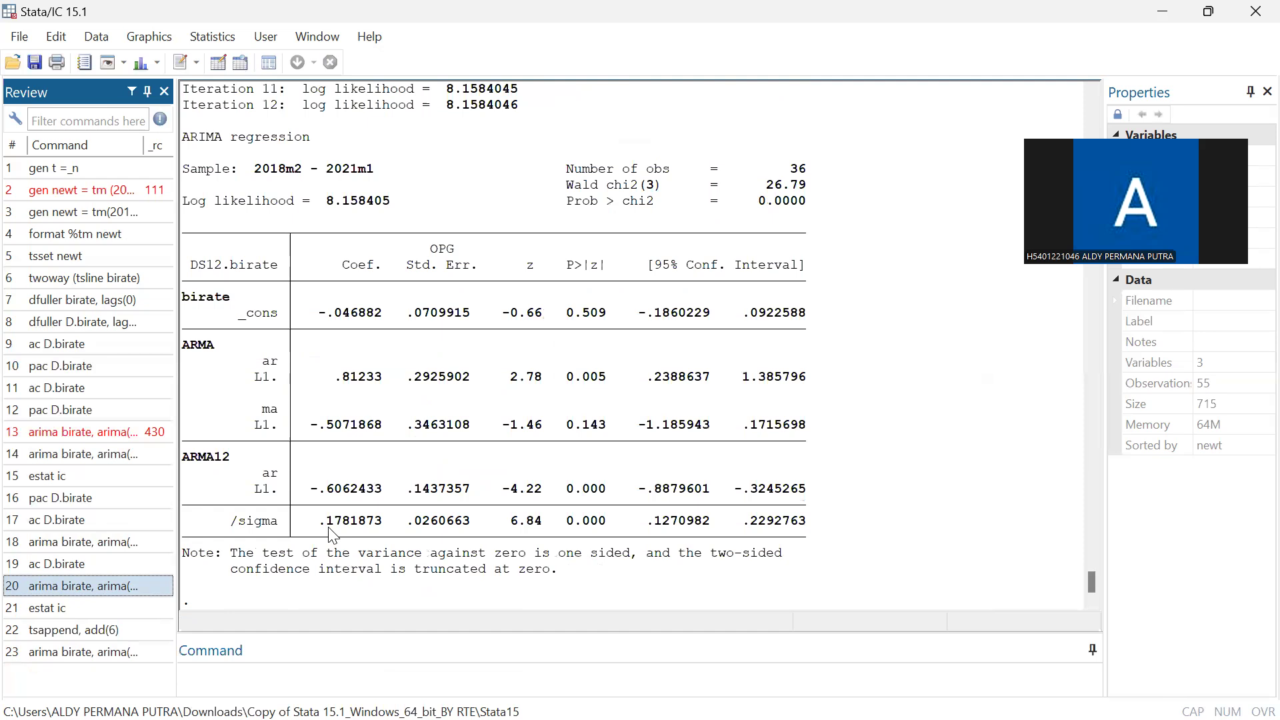
{"action": "left_click", "coordinate": [121, 585]}
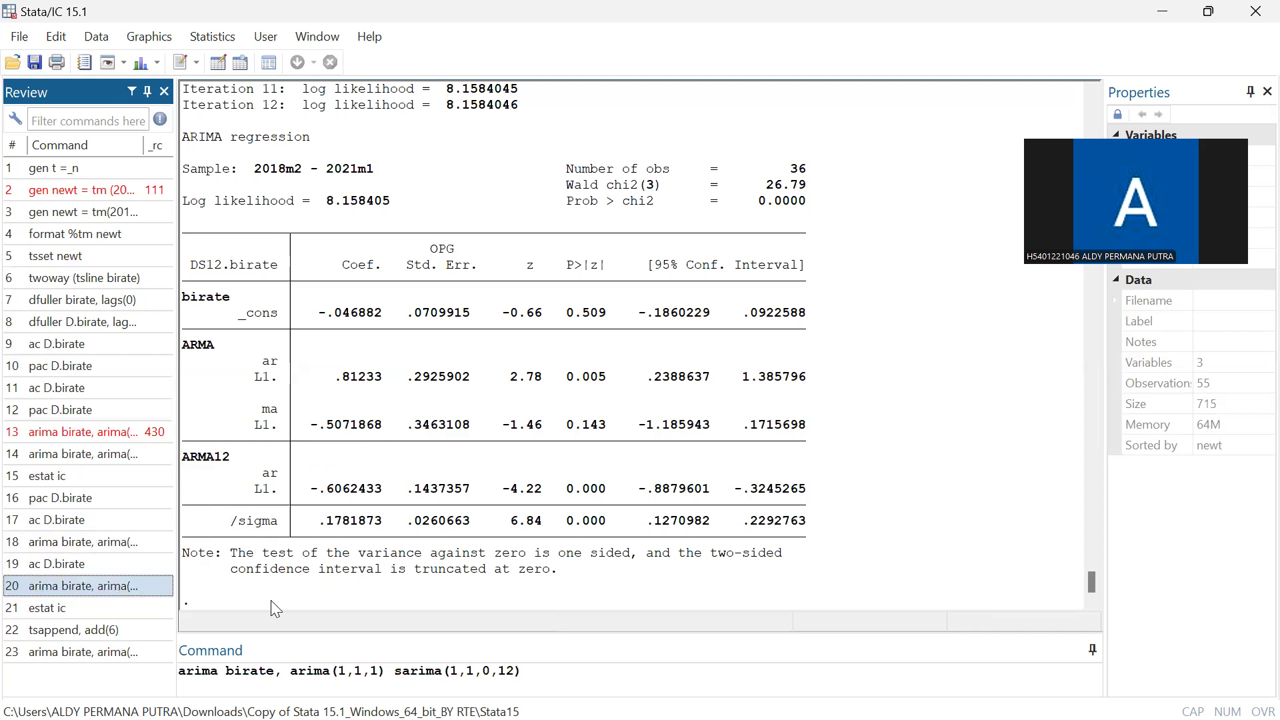
{"action": "left_click", "coordinate": [540, 675]}
{"action": "type", "text": "n"}
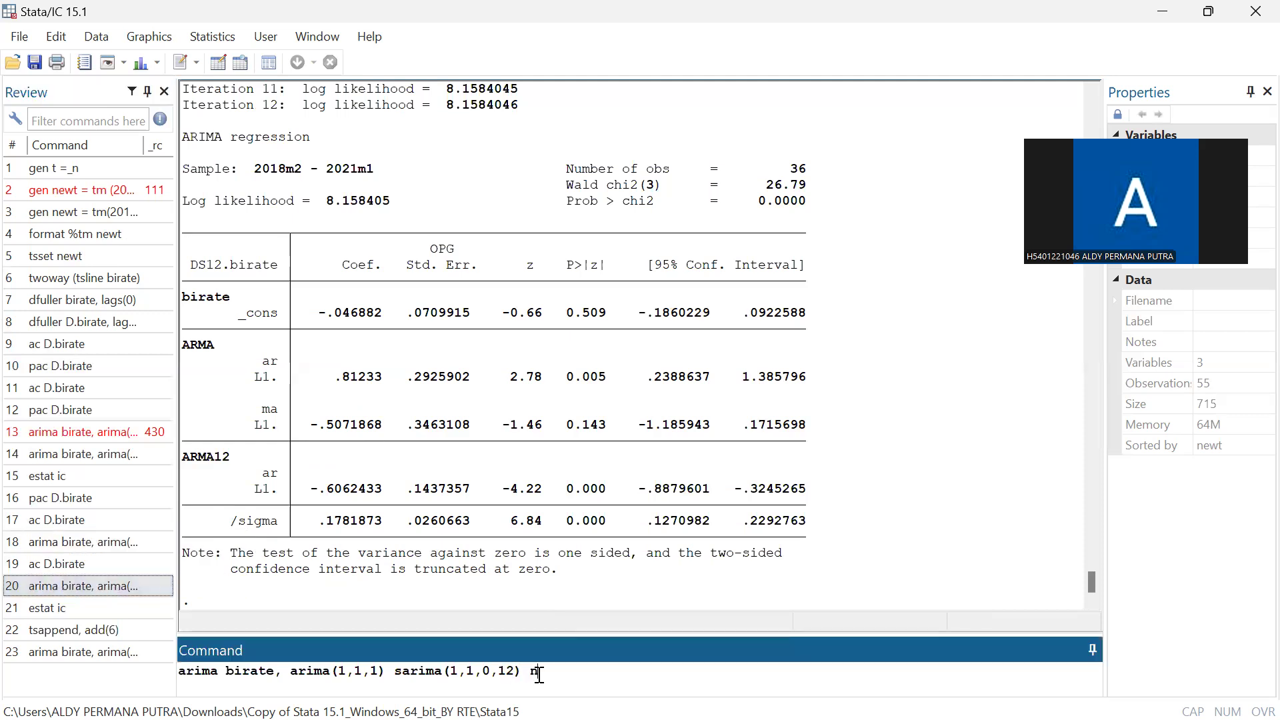
{"action": "type", "text": "olog"}
{"action": "key", "text": "Return"}
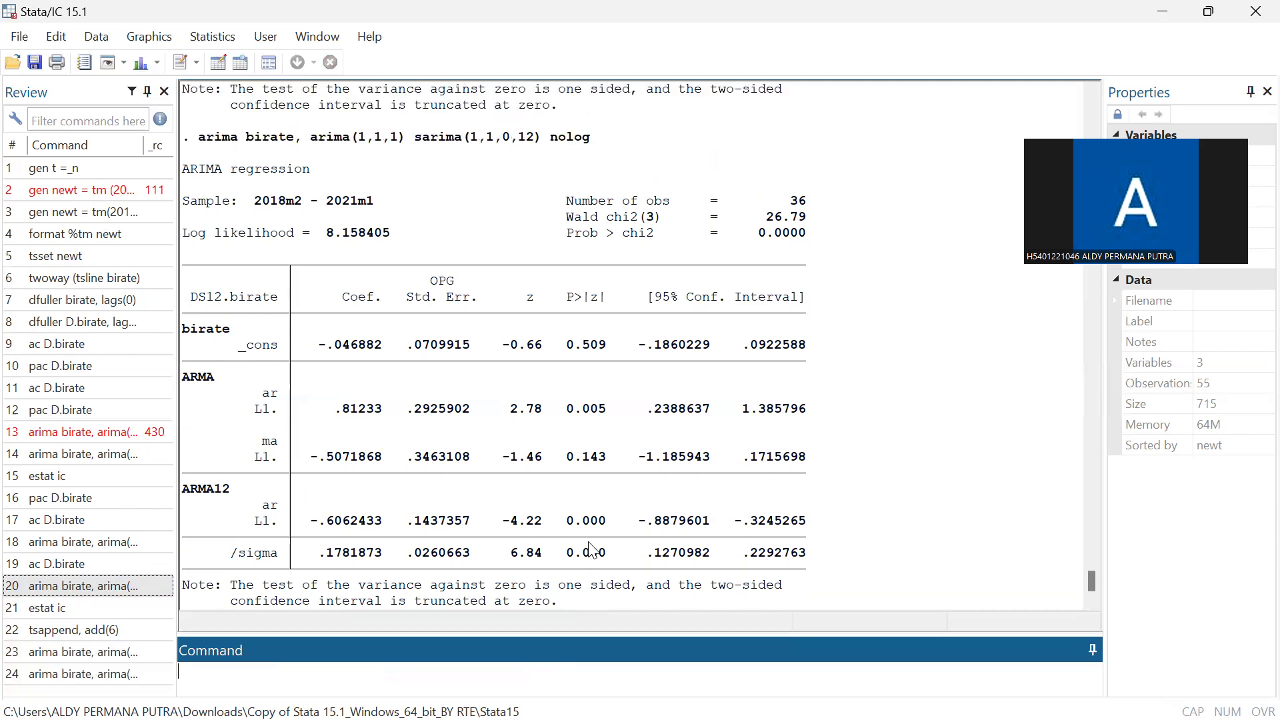
{"action": "scroll", "coordinate": [592, 549], "scroll_direction": "down", "scroll_amount": 2}
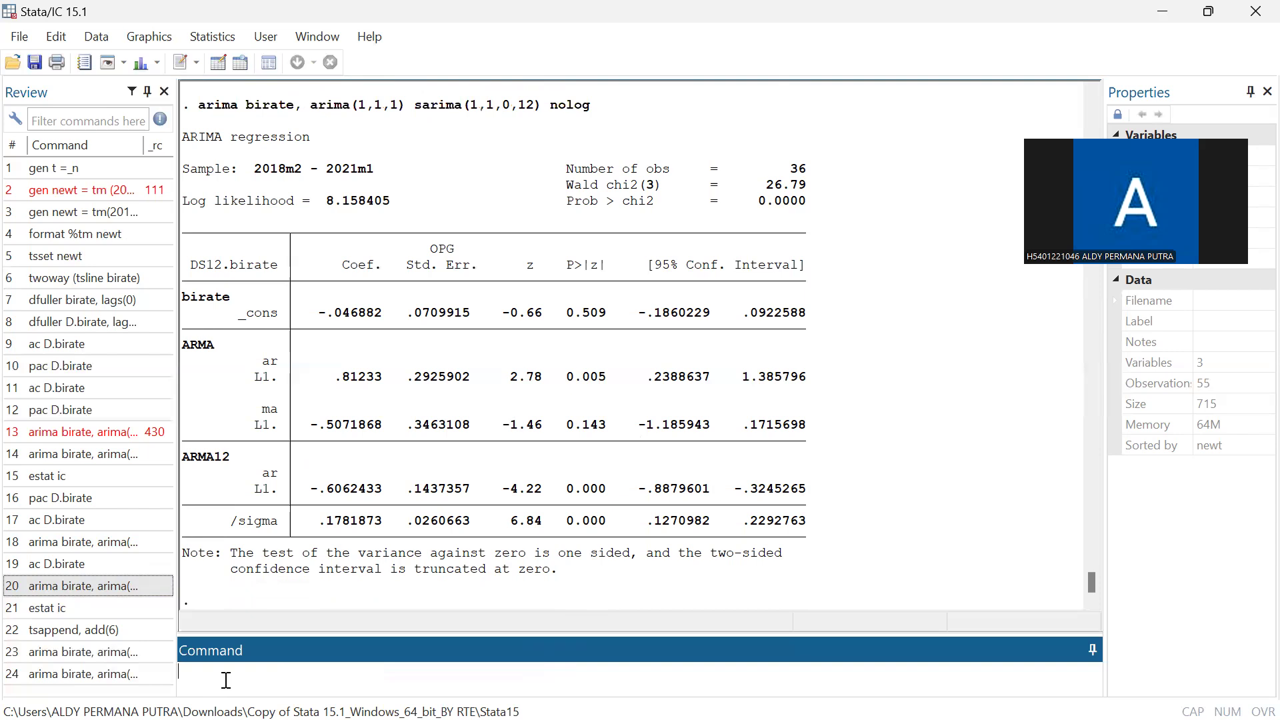
Generate dynamic forecasts from February 2021 by running predict fcbirat, y dynamic(tm(2021m2)).
{"action": "type", "text": "predict fcbirat, y dynamic"}
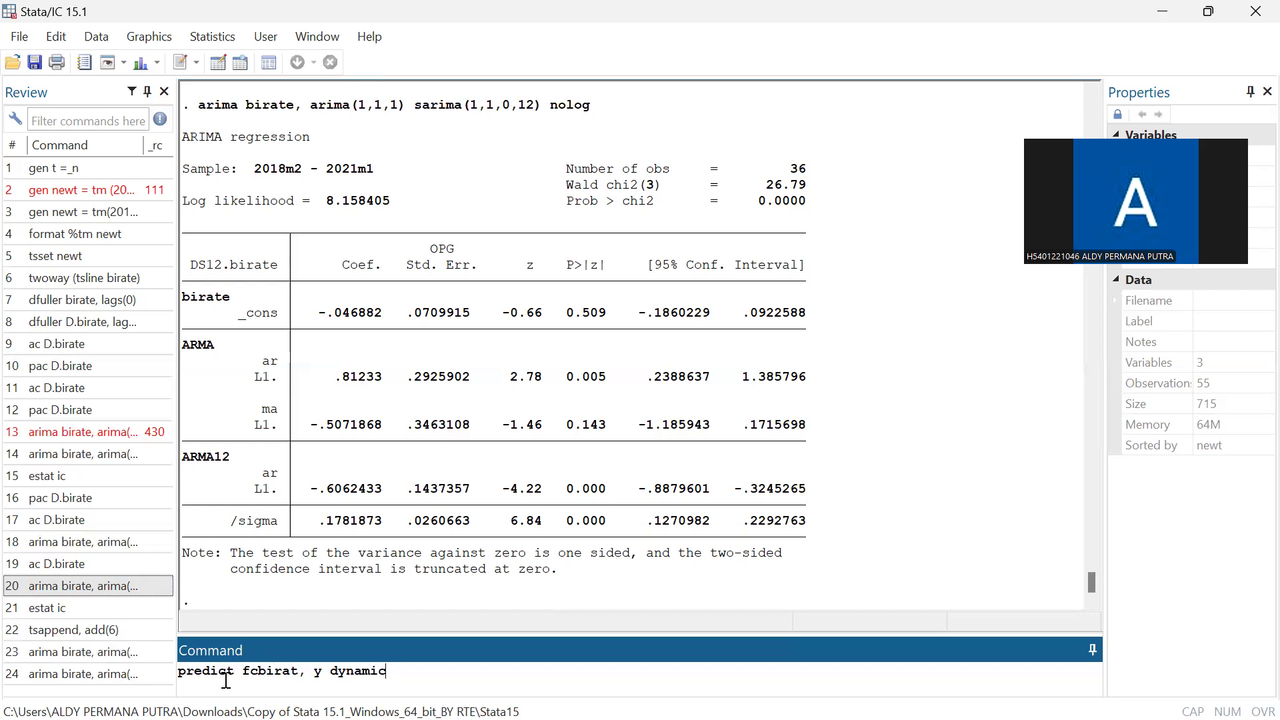
{"action": "type", "text": "(tm(2021m2))"}
{"action": "key", "text": "Return"}
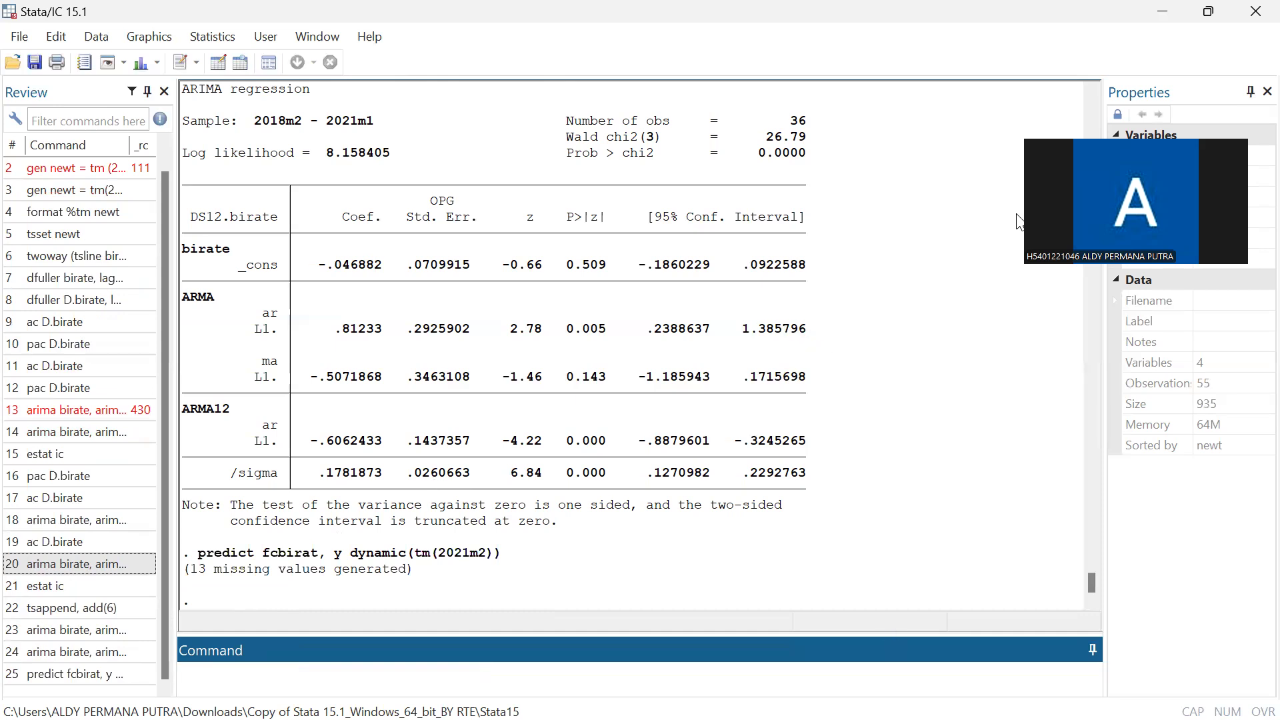
Close the autocorrelation graph and examine the fcbirat forecasts for 2021m2 to 2021m7 in the Data Editor, minimizing it after viewing.
{"action": "left_click", "coordinate": [1163, 12]}
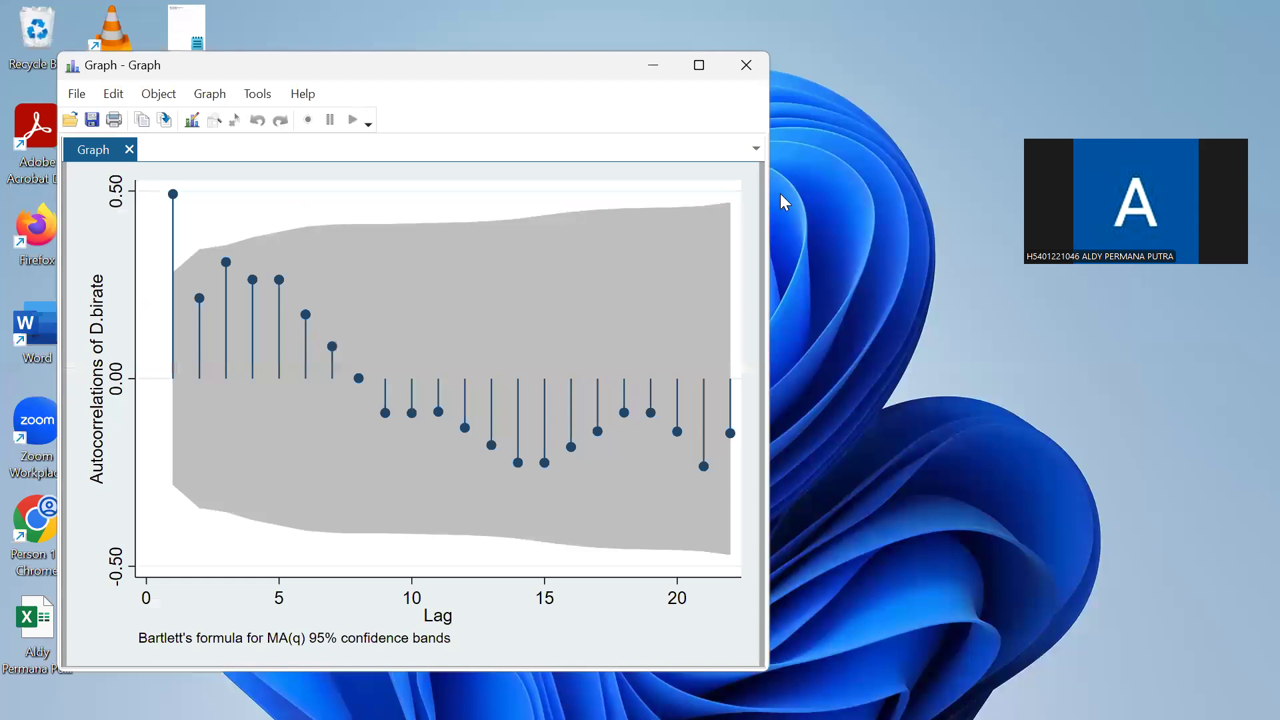
{"action": "left_click", "coordinate": [740, 67]}
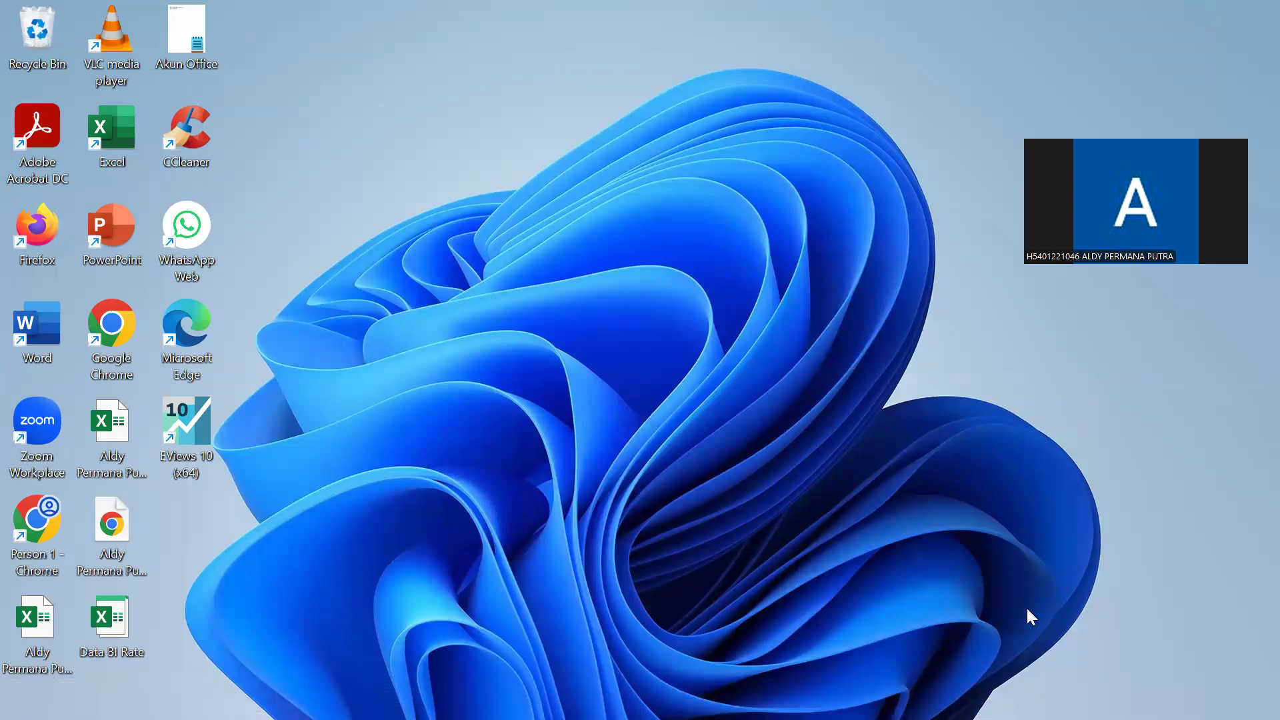
{"action": "mouse_move", "coordinate": [838, 696]}
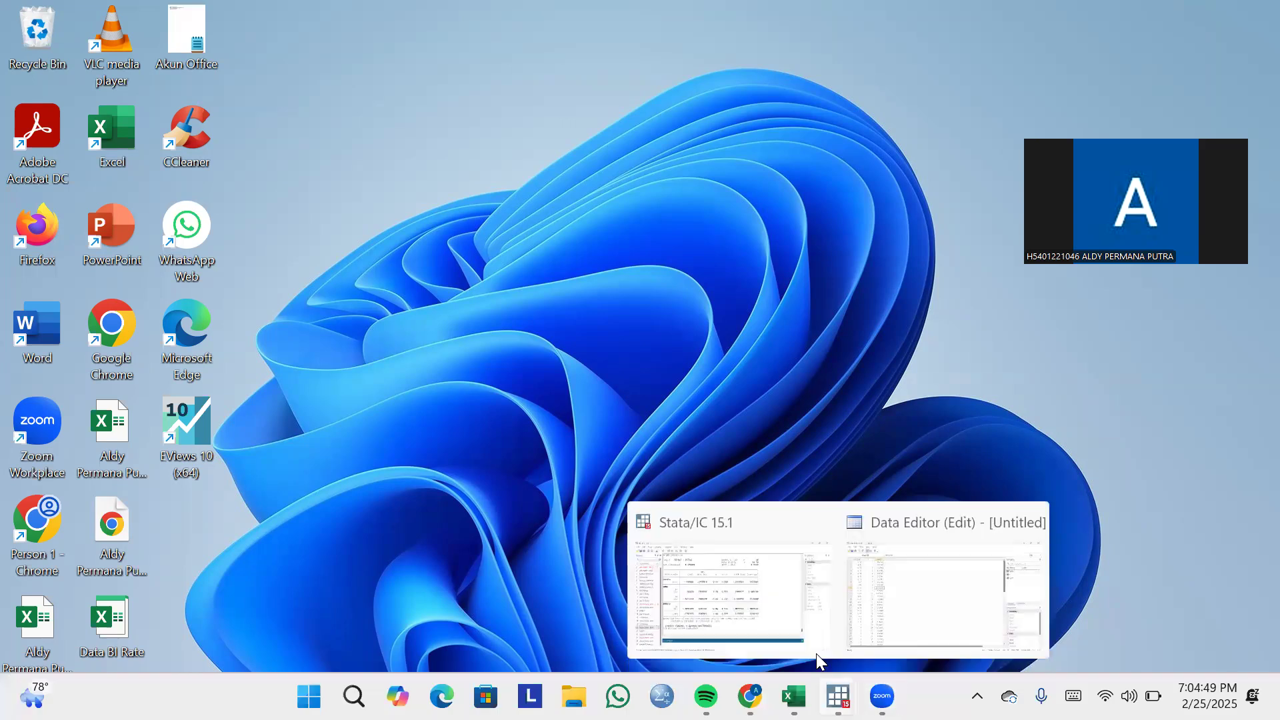
{"action": "left_click", "coordinate": [896, 607]}
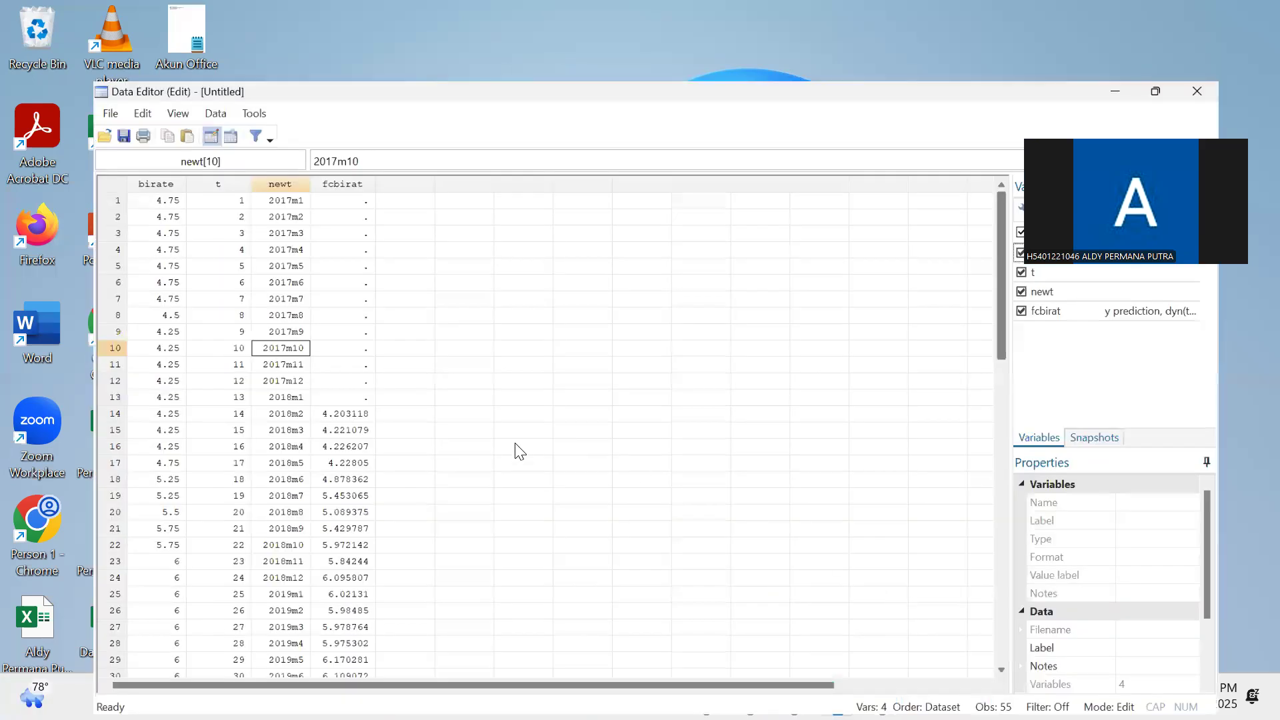
{"action": "scroll", "coordinate": [521, 452], "scroll_direction": "down", "scroll_amount": 18}
{"action": "scroll", "coordinate": [520, 452], "scroll_direction": "up", "scroll_amount": 2}
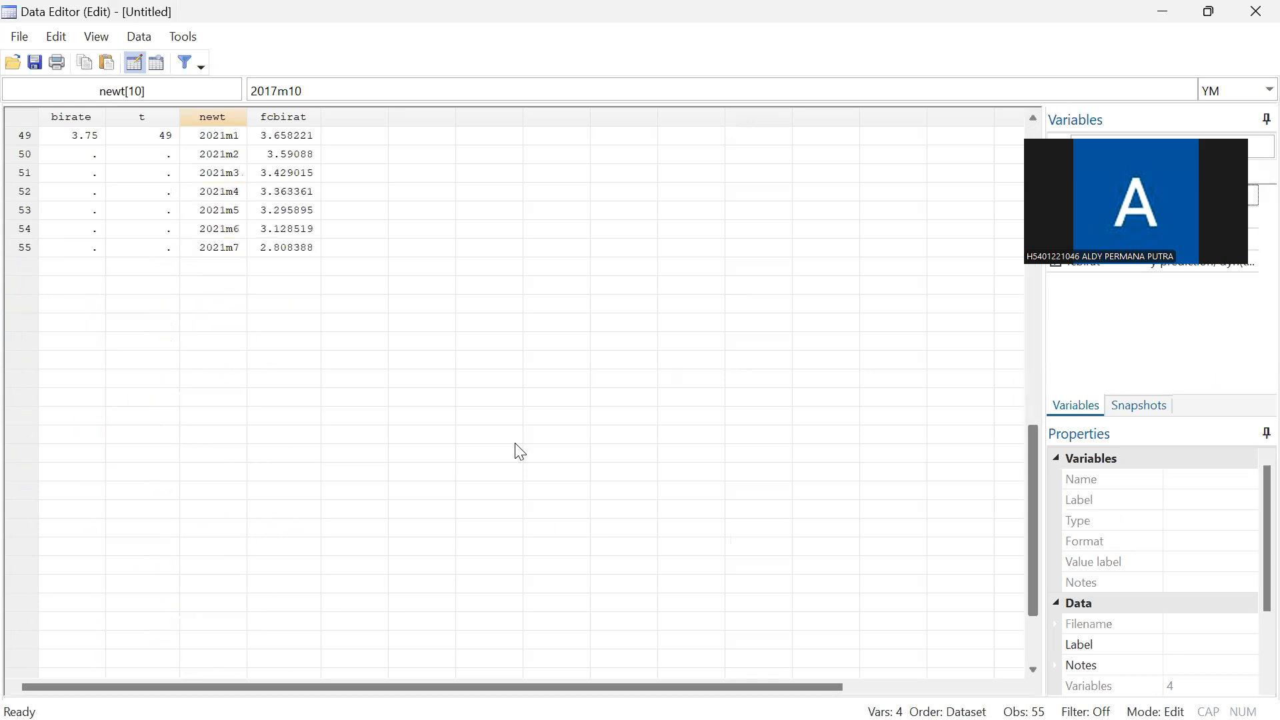
{"action": "scroll", "coordinate": [521, 452], "scroll_direction": "up", "scroll_amount": 1}
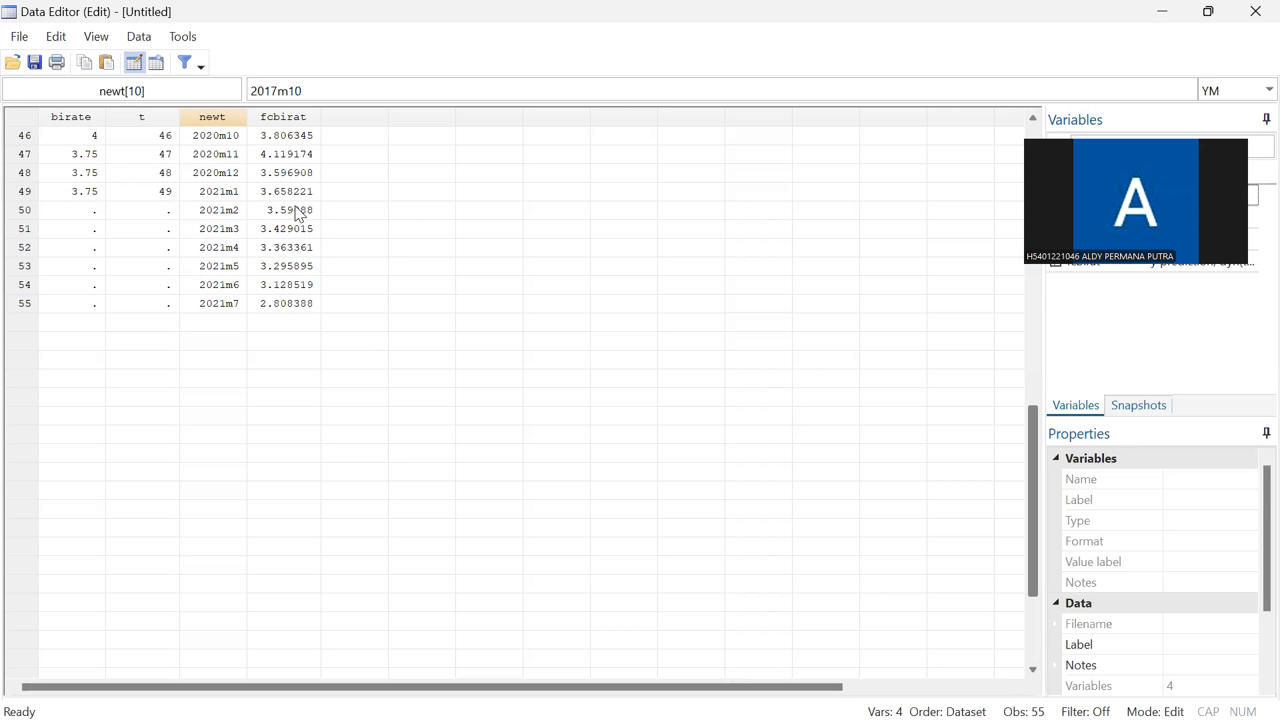
{"action": "left_click", "coordinate": [1160, 13]}
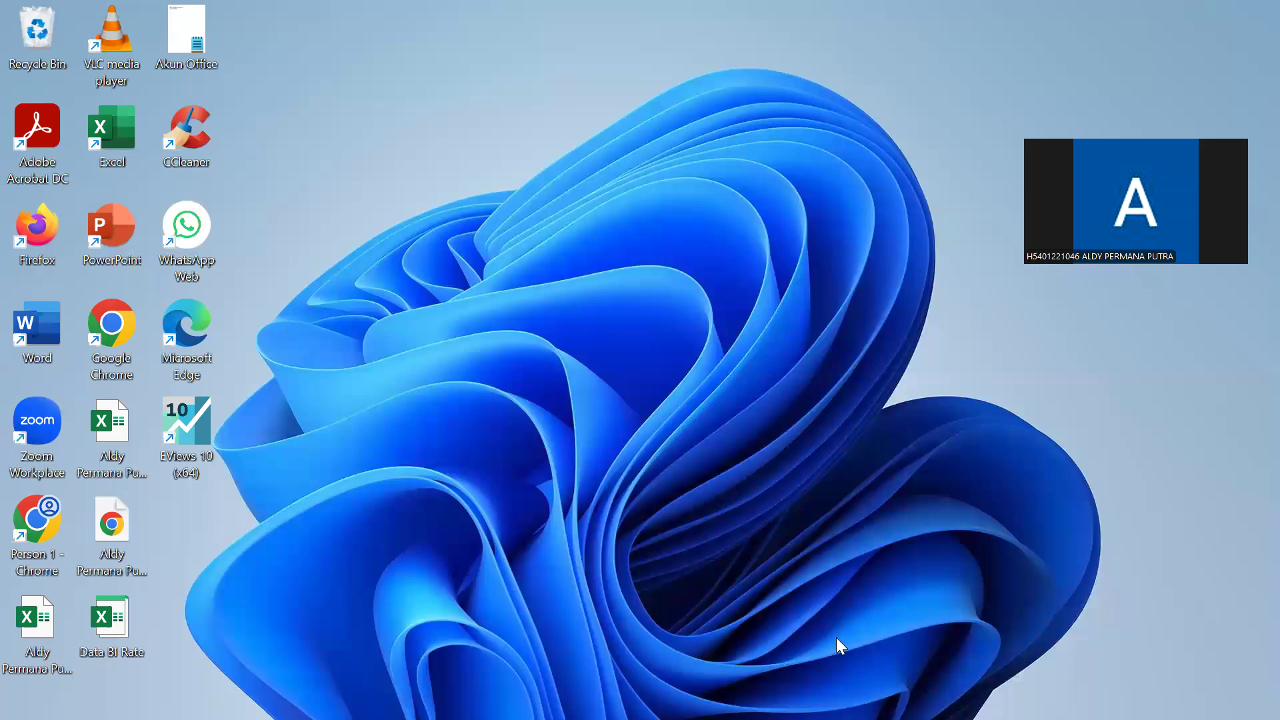
Switch back to the main Stata window and open the tsline dialog for time-series line plots.
{"action": "mouse_move", "coordinate": [838, 697]}
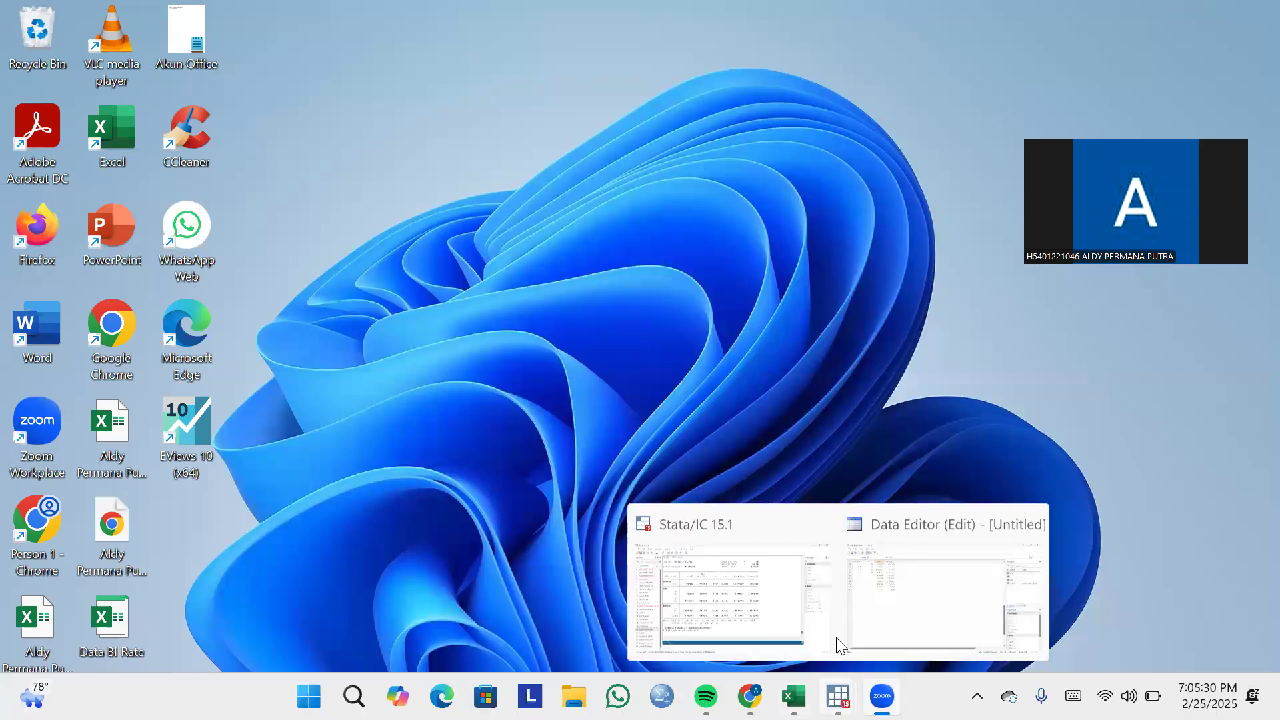
{"action": "left_click", "coordinate": [753, 633]}
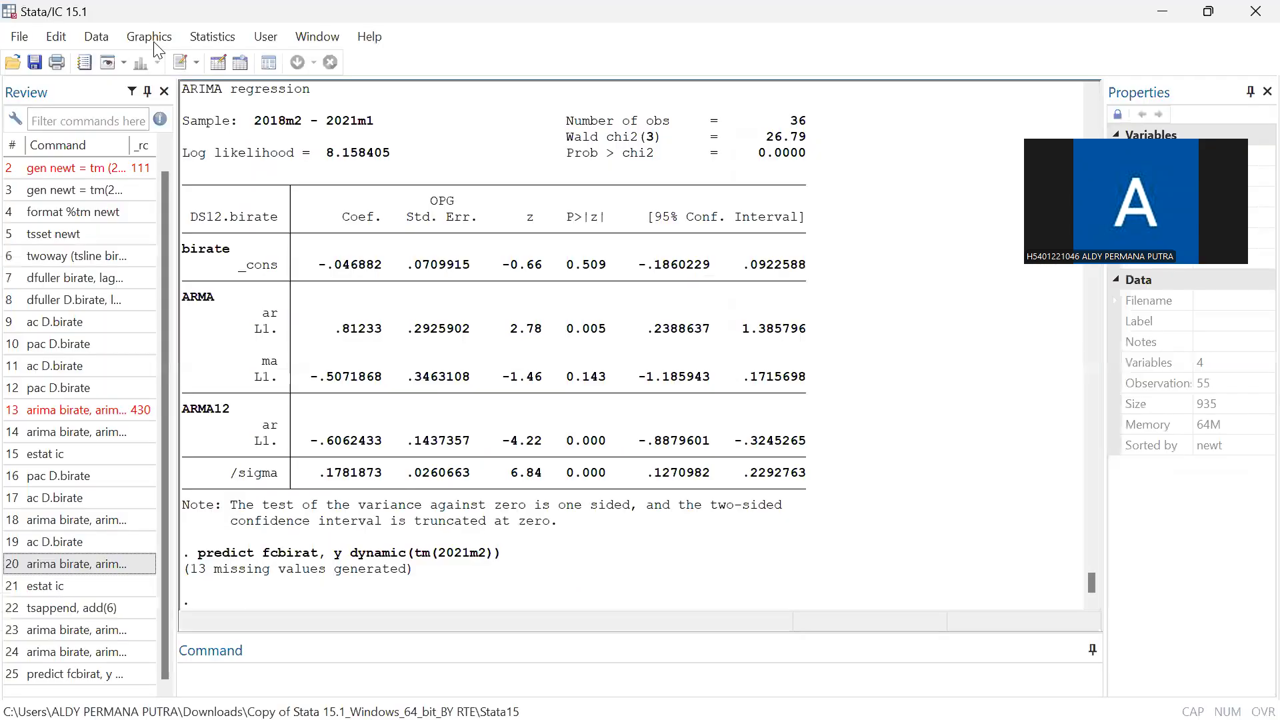
{"action": "left_click", "coordinate": [154, 43]}
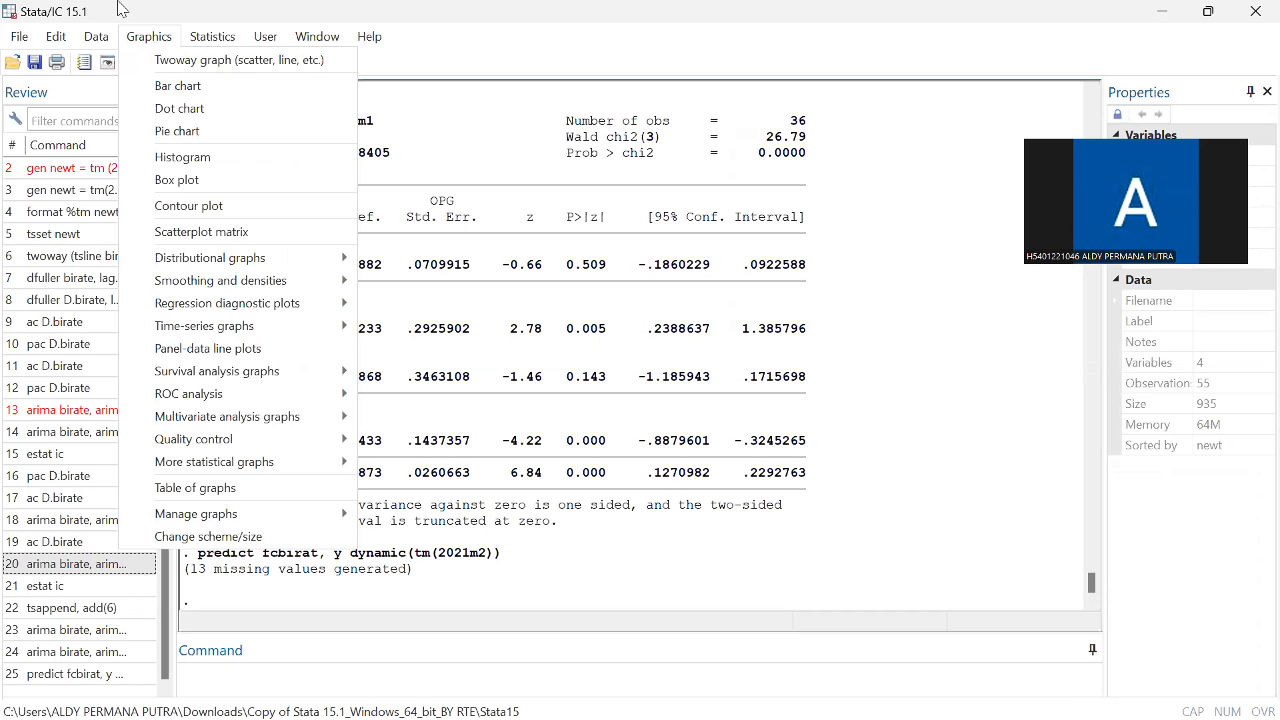
{"action": "mouse_move", "coordinate": [229, 37]}
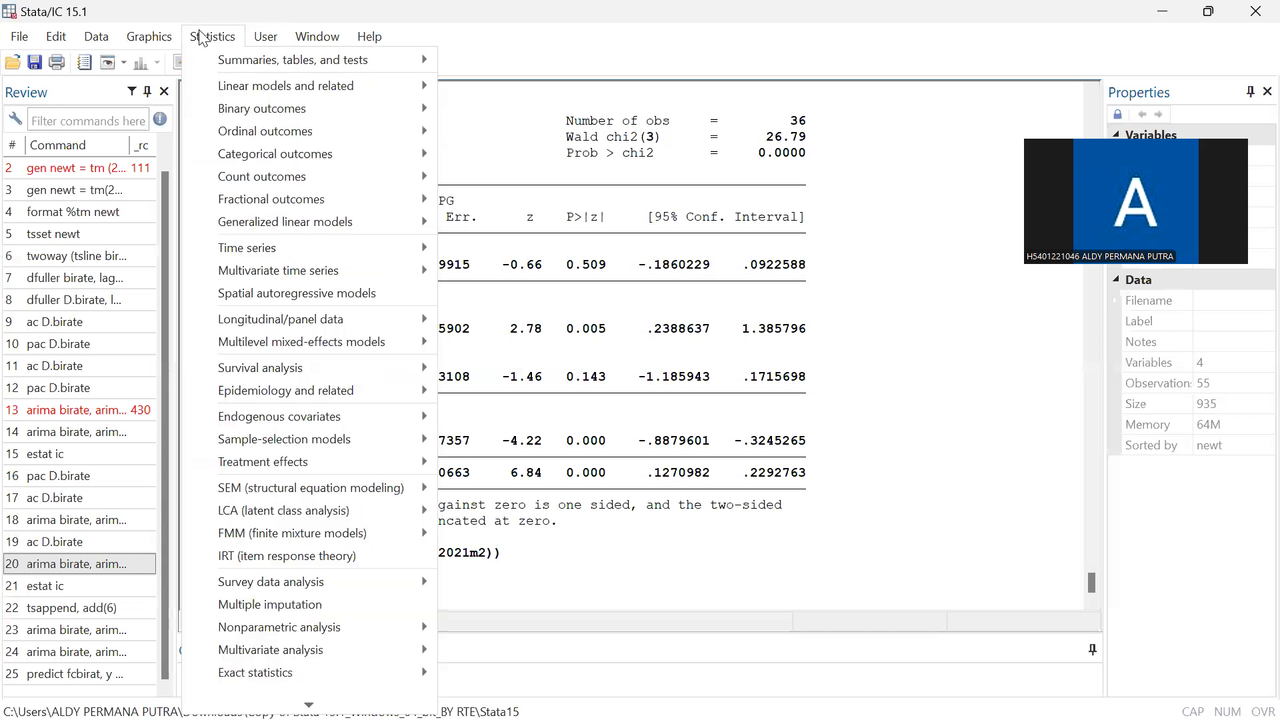
{"action": "mouse_move", "coordinate": [291, 248]}
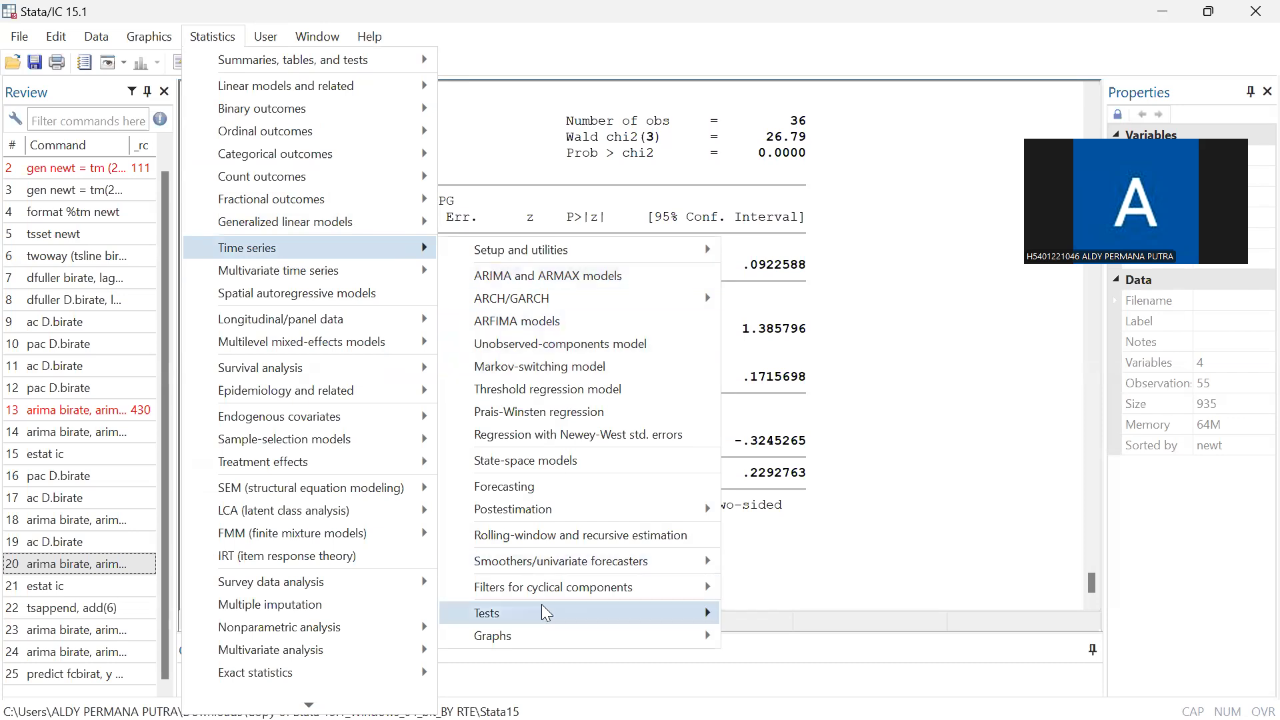
{"action": "mouse_move", "coordinate": [549, 634]}
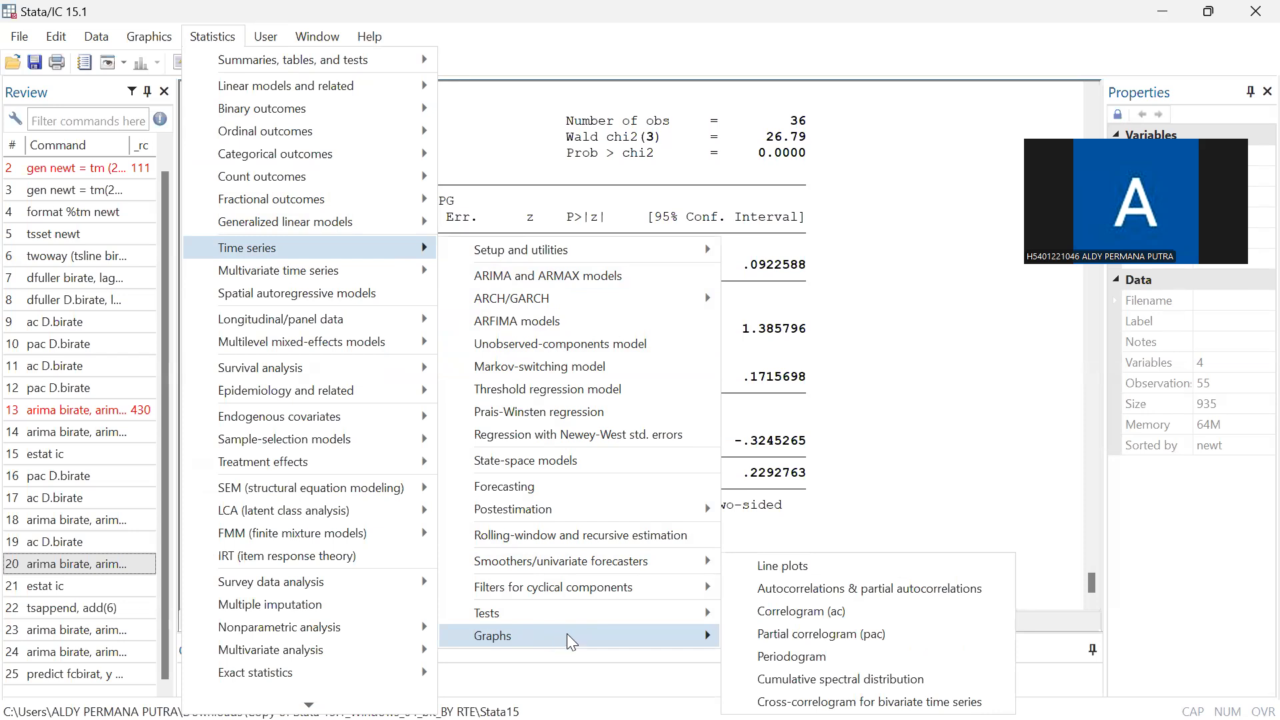
{"action": "left_click", "coordinate": [799, 575]}
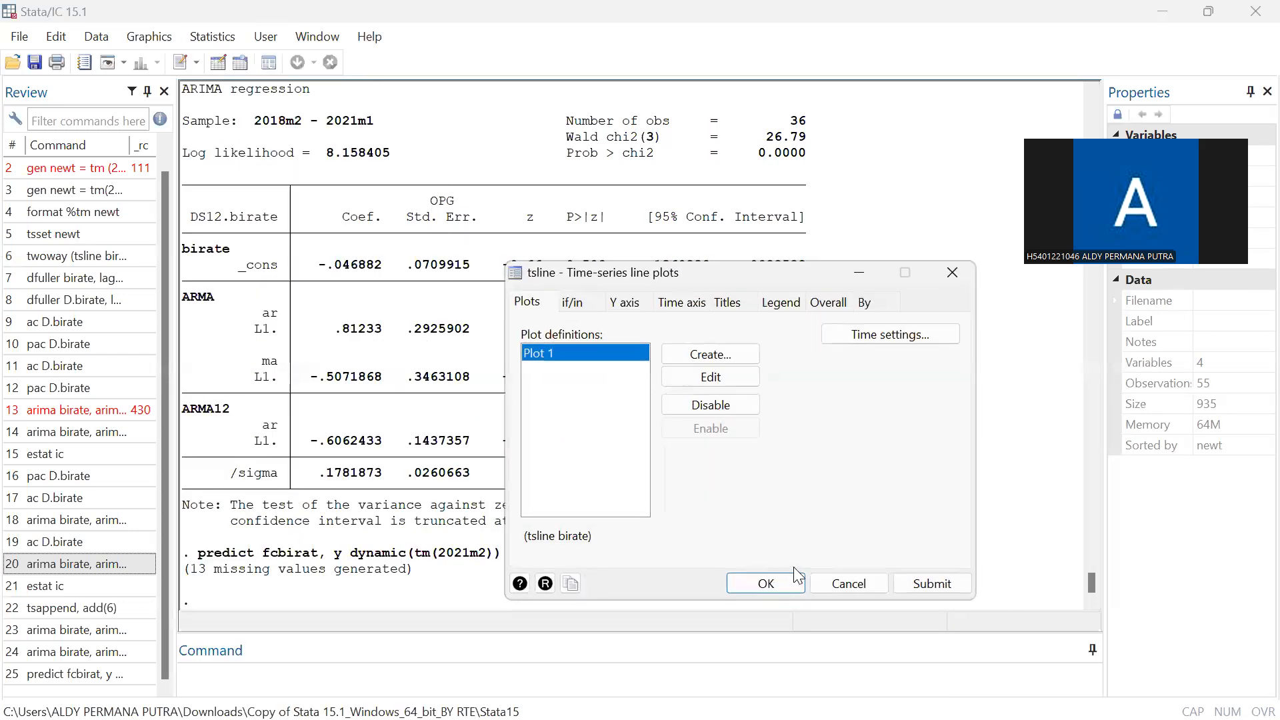
Add fcbirat as a second time-series line plot, draw it together with birate, and minimize the graph after viewing.
{"action": "left_click", "coordinate": [720, 348]}
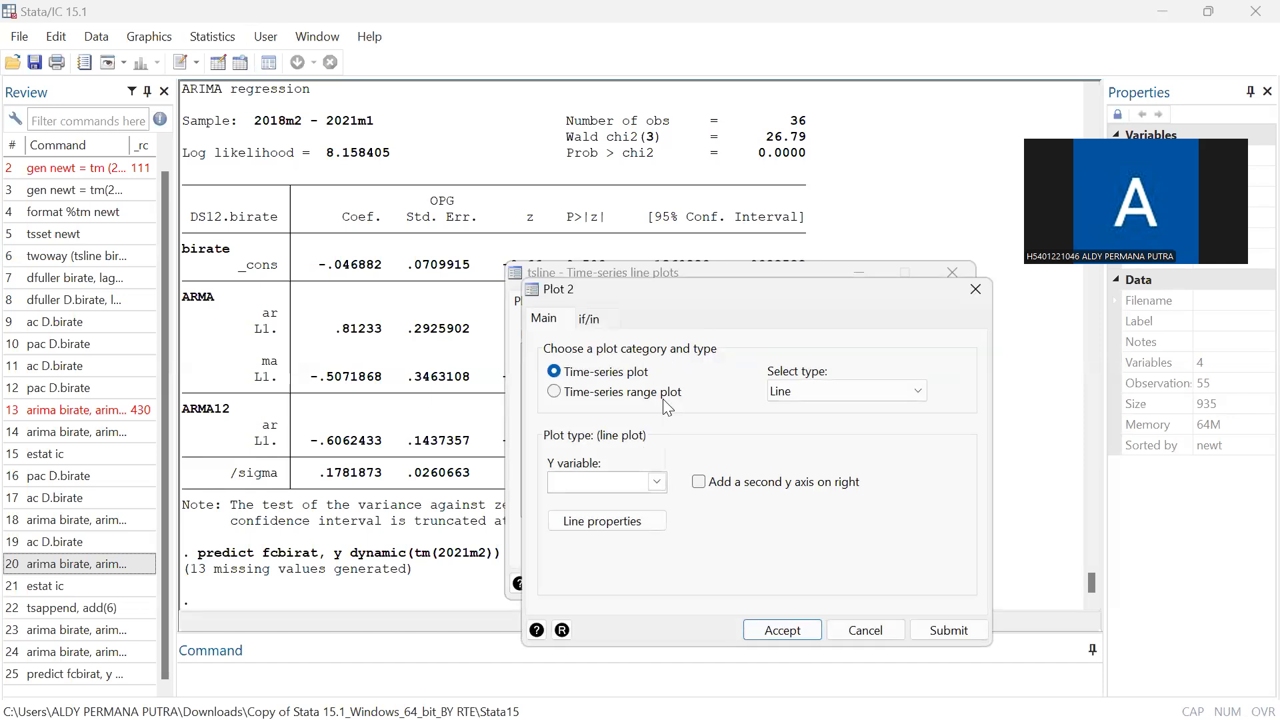
{"action": "left_click", "coordinate": [657, 481]}
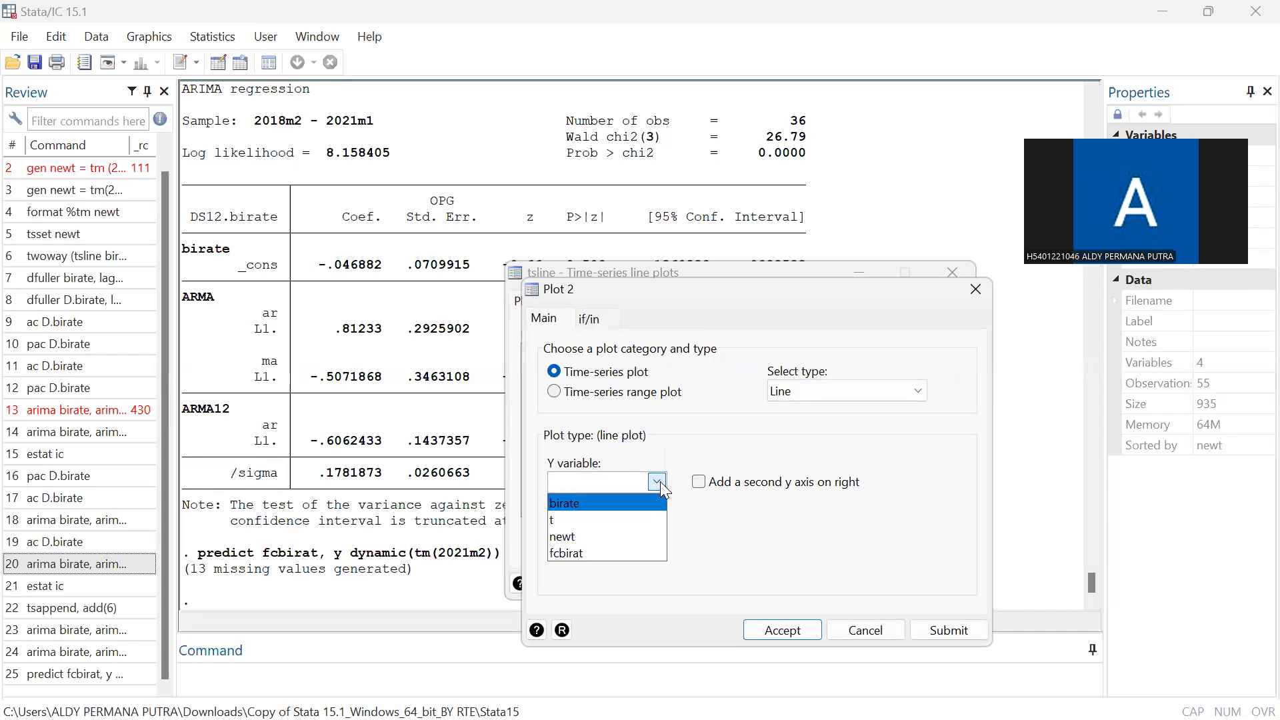
{"action": "left_click", "coordinate": [580, 555]}
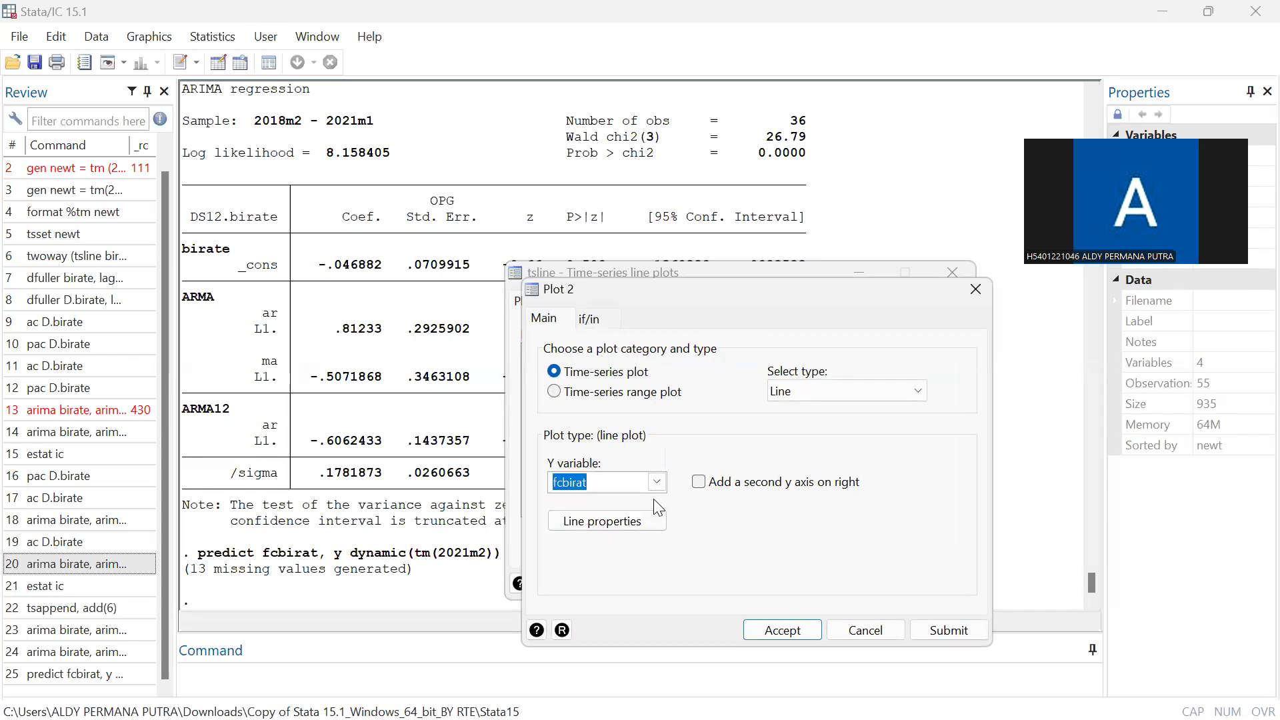
{"action": "left_click", "coordinate": [772, 628]}
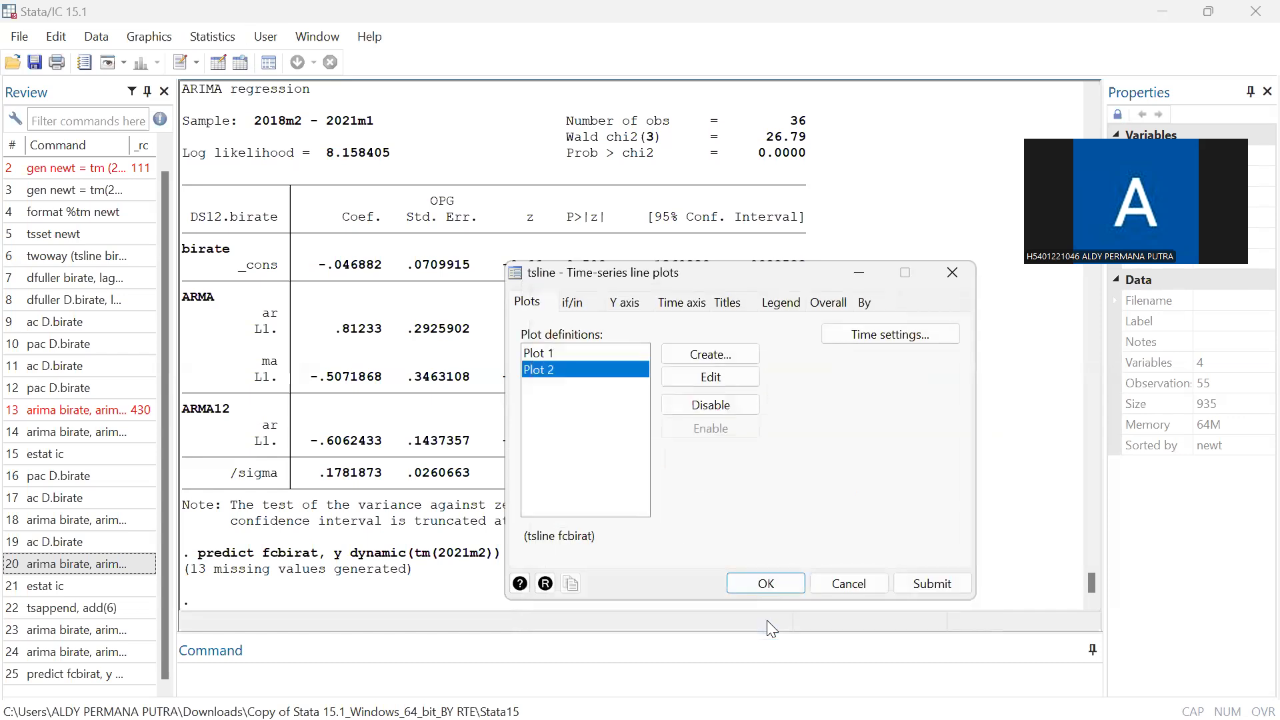
{"action": "left_click", "coordinate": [764, 584]}
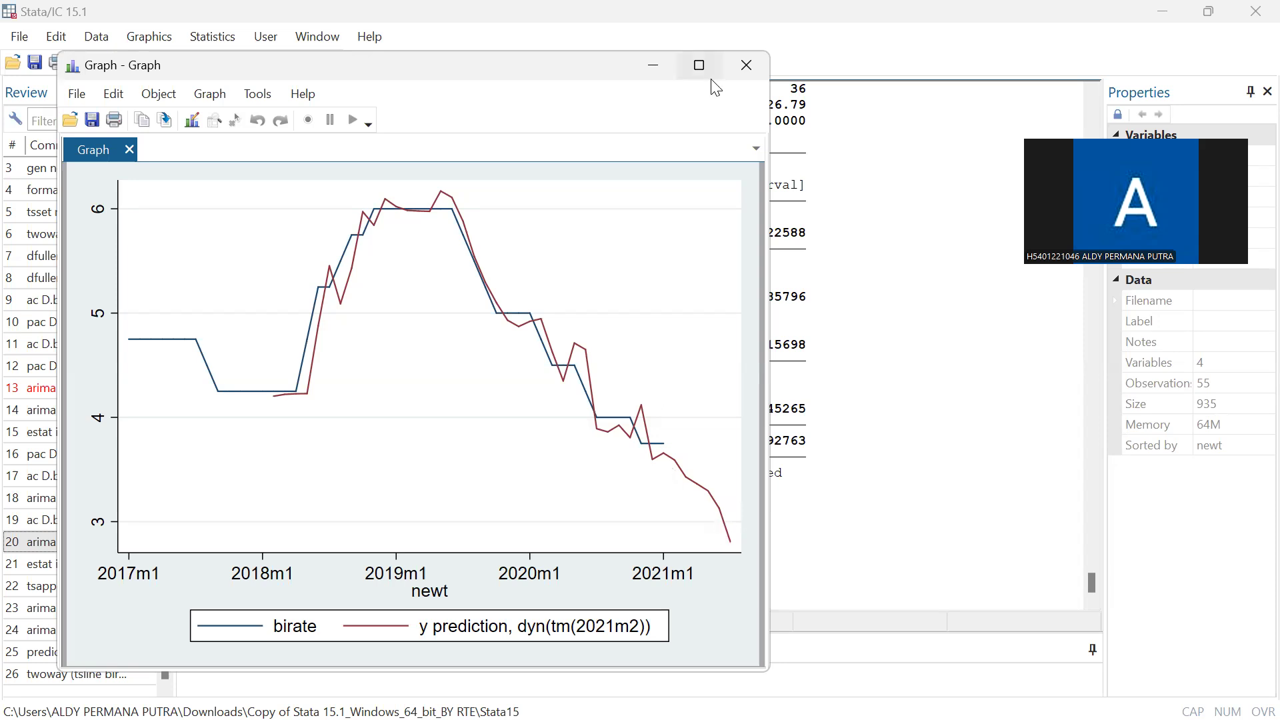
{"action": "left_click", "coordinate": [655, 64]}
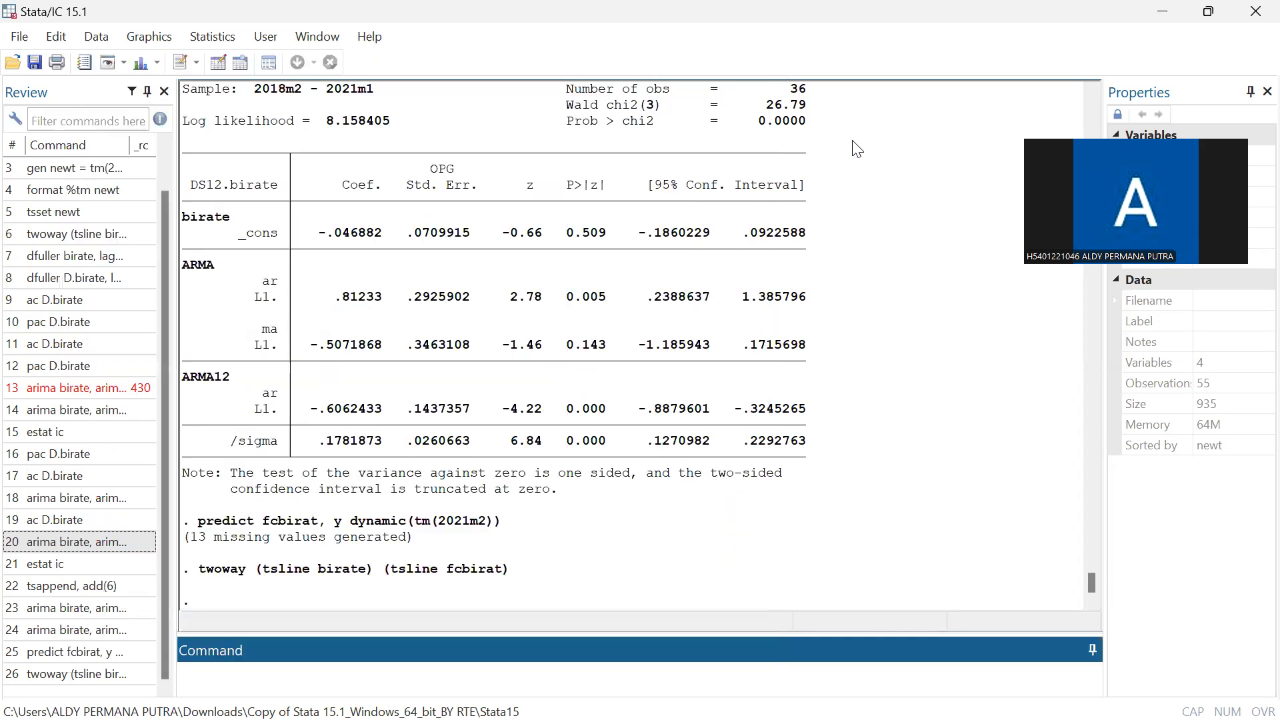